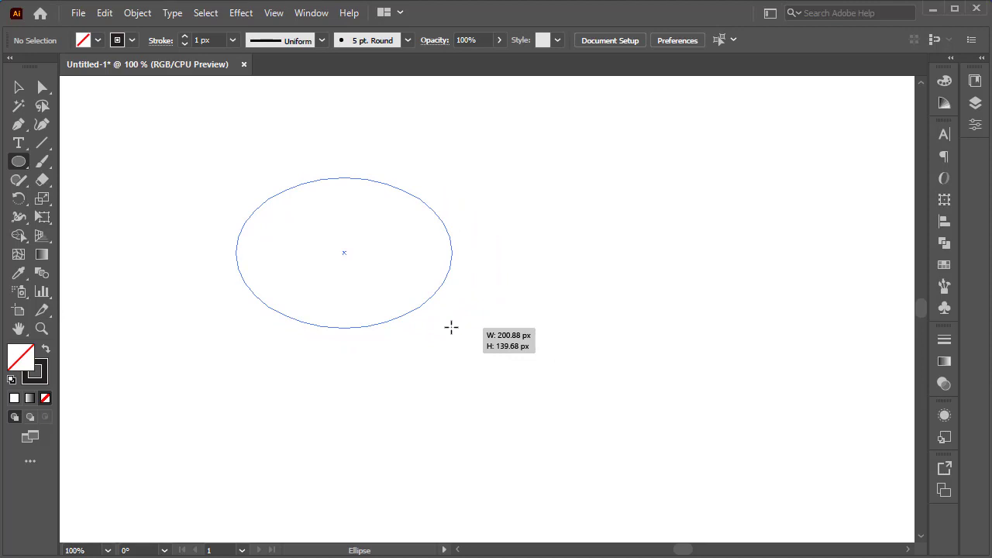
- Draw a horizontal ellipse about 201 × 140 px on the empty artboard
mouse_move(451, 327)
left_mouse_down()
mouse_move(436, 323)
mouse_move(453, 326)
left_mouse_up()
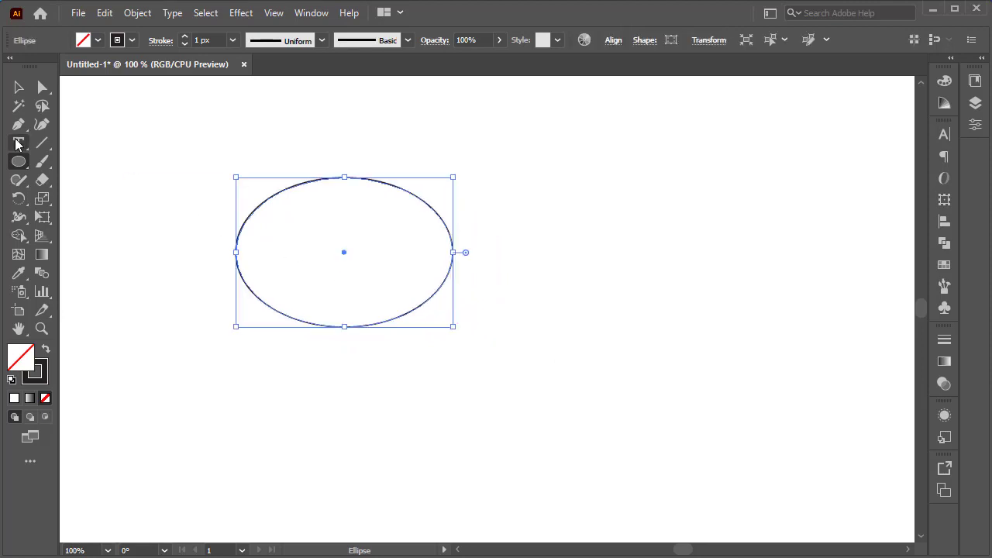
left_click(19, 87)
left_click(122, 168)
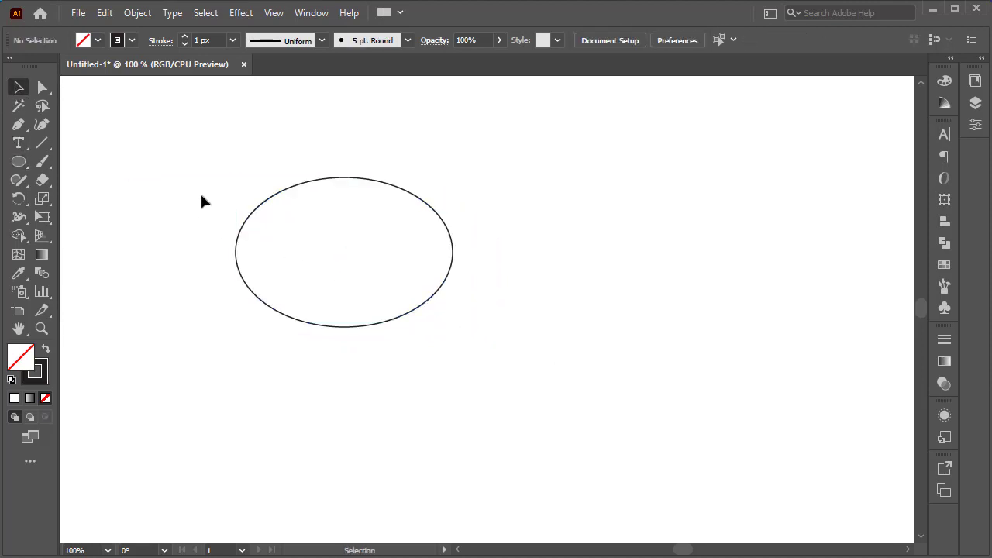
- Draw a narrower upright ellipse inside the large ellipse and align its centre with the large ellipse's centre
scroll(215, 190, "up", 2)
left_click_drag(416, 241, 376, 231)
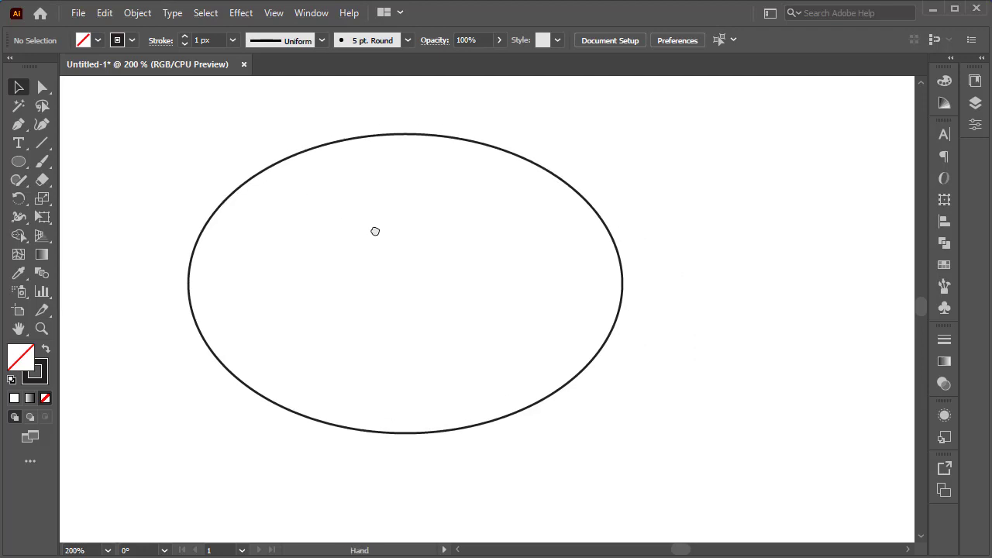
left_click(19, 165)
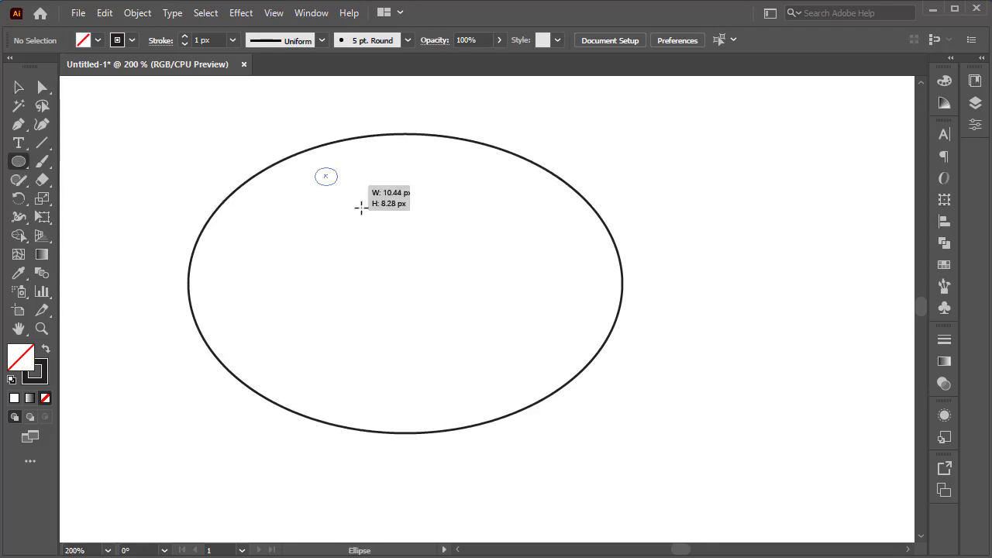
left_click_drag(315, 168, 512, 407)
key("v")
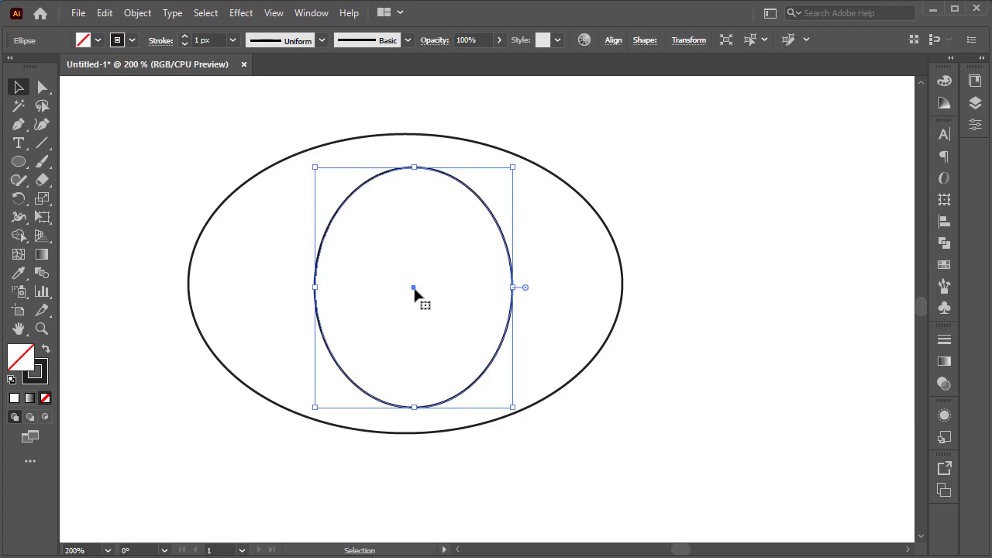
left_click_drag(414, 288, 405, 284)
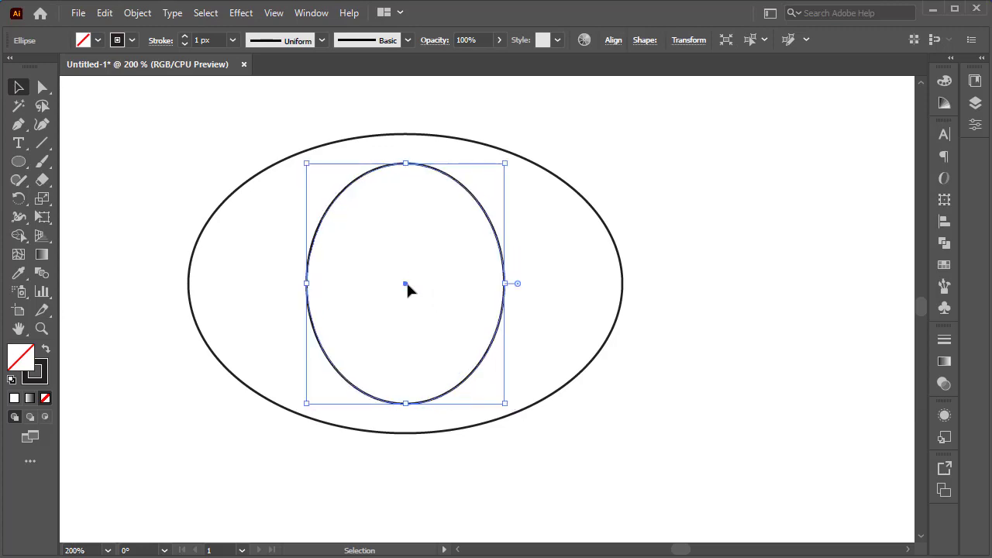
left_click(530, 302)
- Copy the upright inner ellipse, paste it in front and scale the copy down slightly about its centre
left_click(494, 226)
left_click(105, 16)
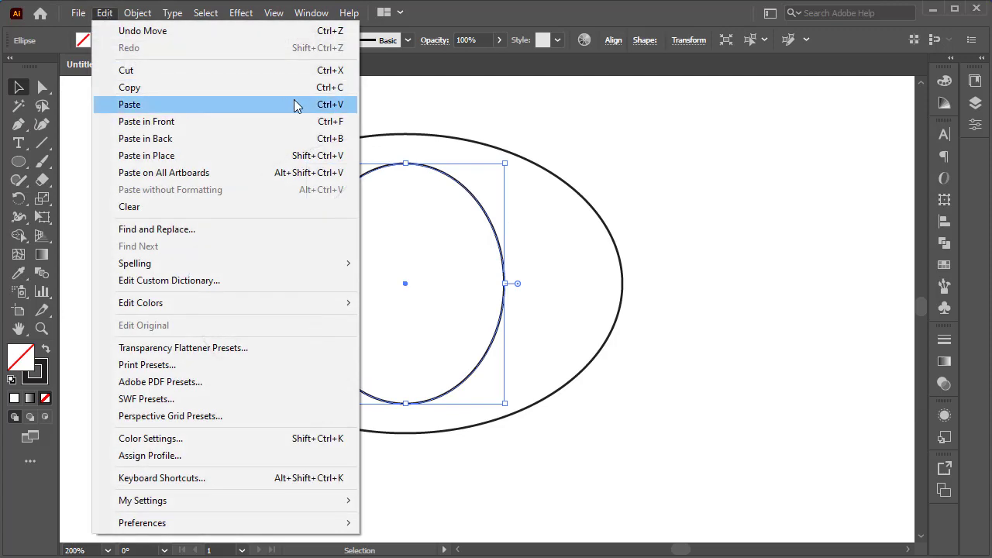
left_click(335, 88)
left_click(105, 14)
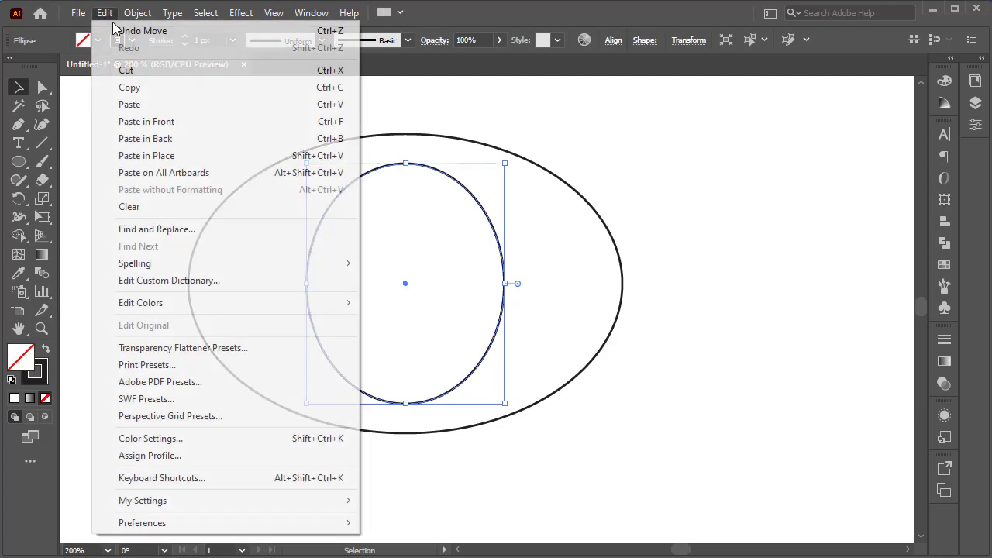
left_click(334, 127)
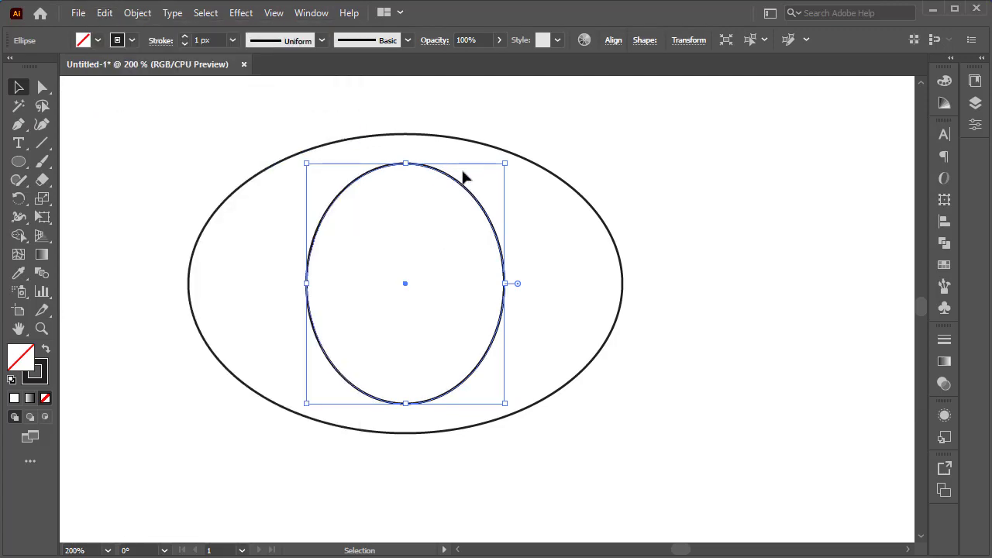
left_click_drag(507, 164, 287, 380)
- Widen the two inner ellipses together slightly about their shared centre, keeping their height
left_click(522, 200)
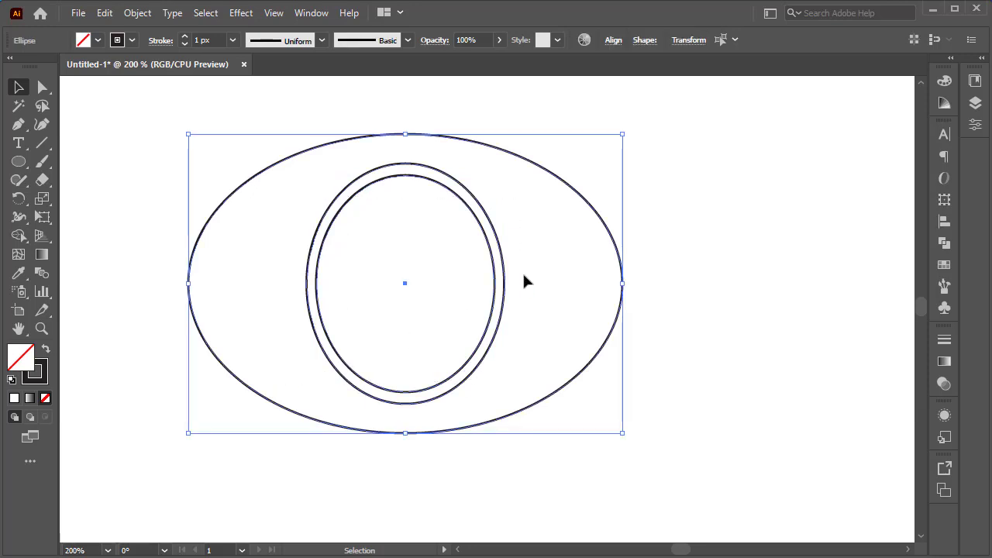
left_click(504, 269)
left_click_drag(504, 283, 515, 284)
left_click(547, 276)
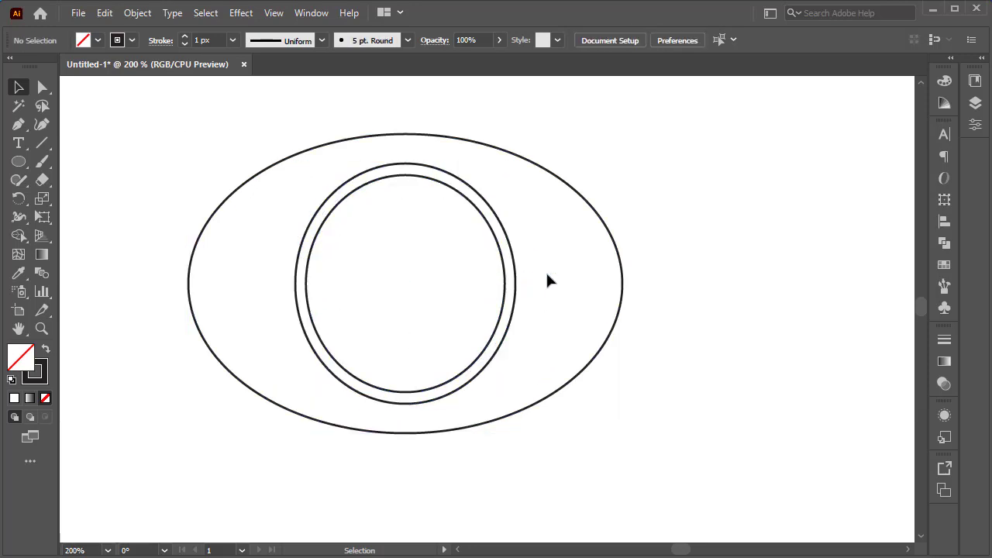
left_click(587, 211)
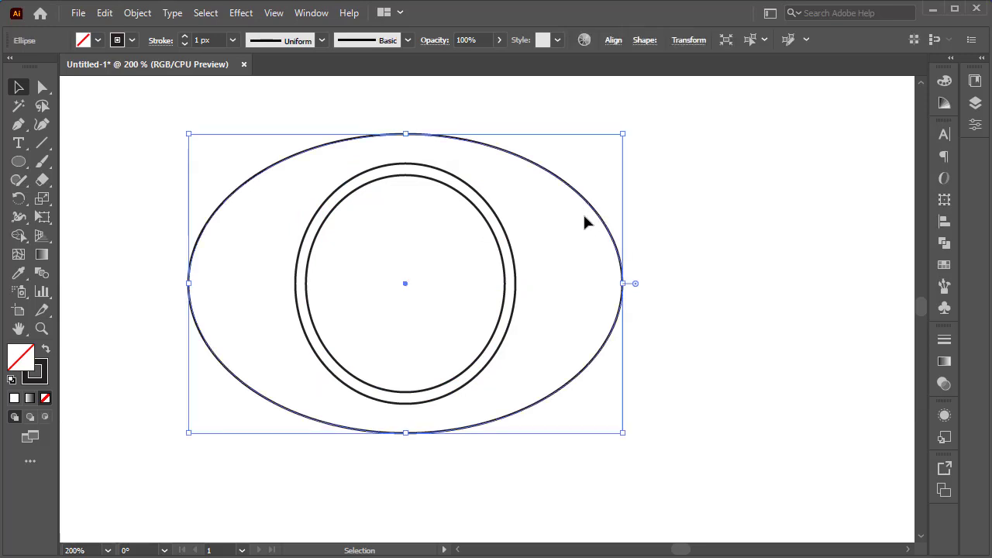
left_click(105, 13)
left_click(156, 87)
left_click(112, 13)
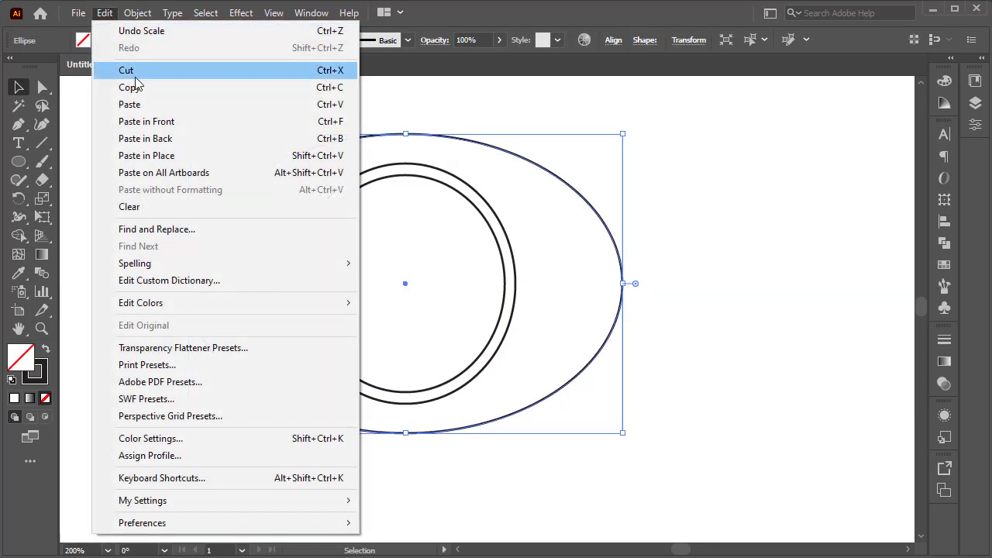
left_click(145, 107)
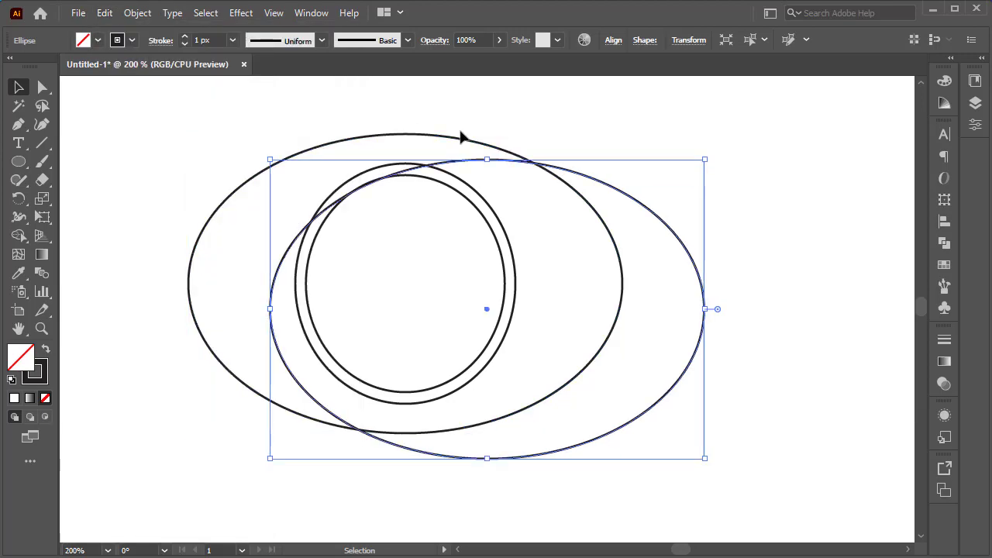
key("ctrl+z")
- Copy the large outer ellipse, paste it in front and scale the copy down slightly about its centre
left_click(106, 13)
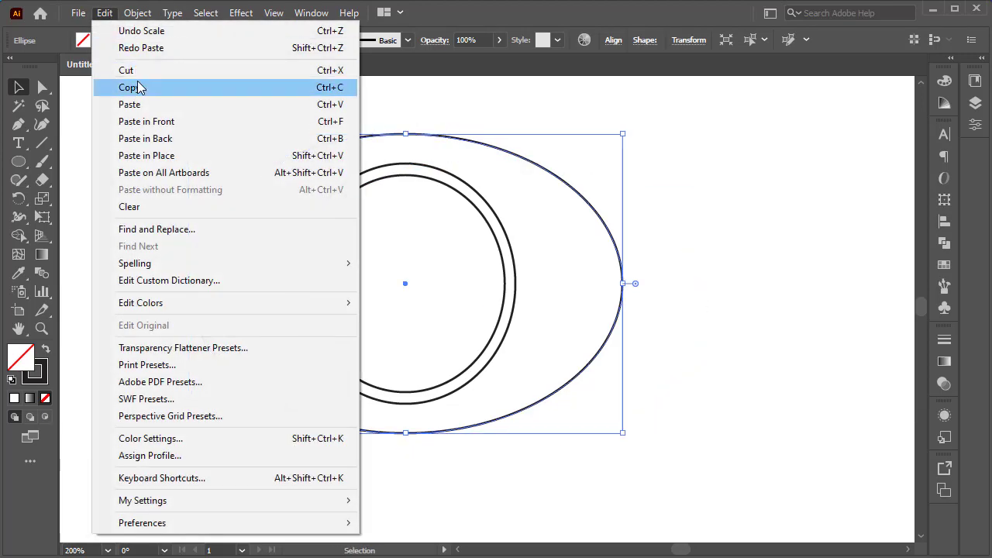
left_click(138, 88)
left_click(104, 13)
left_click(330, 122)
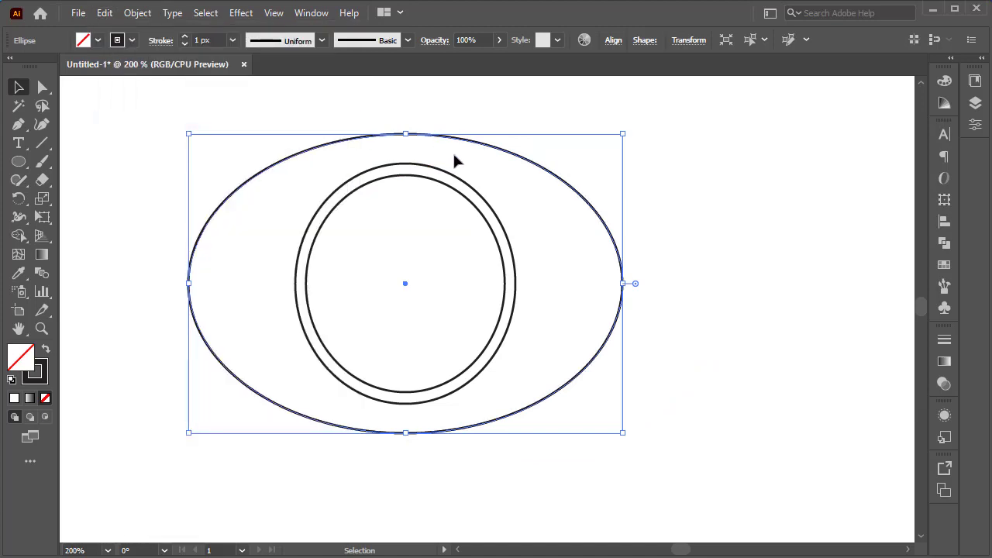
left_click_drag(622, 132, 610, 143)
- Narrow the two outer ellipses together slightly about their centre, keeping their height
left_click(690, 174)
left_click_drag(653, 190, 601, 240)
left_click_drag(624, 283, 613, 283)
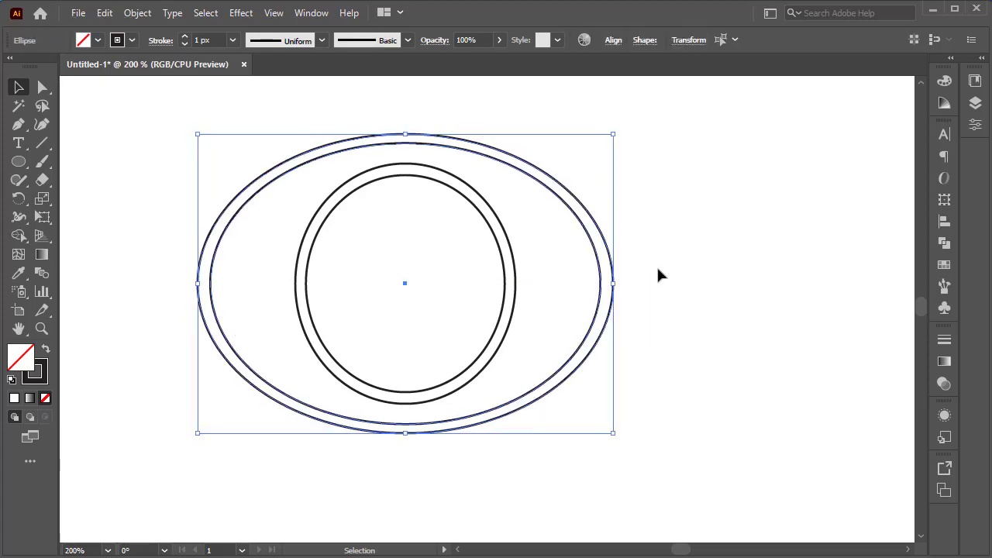
left_click(659, 267)
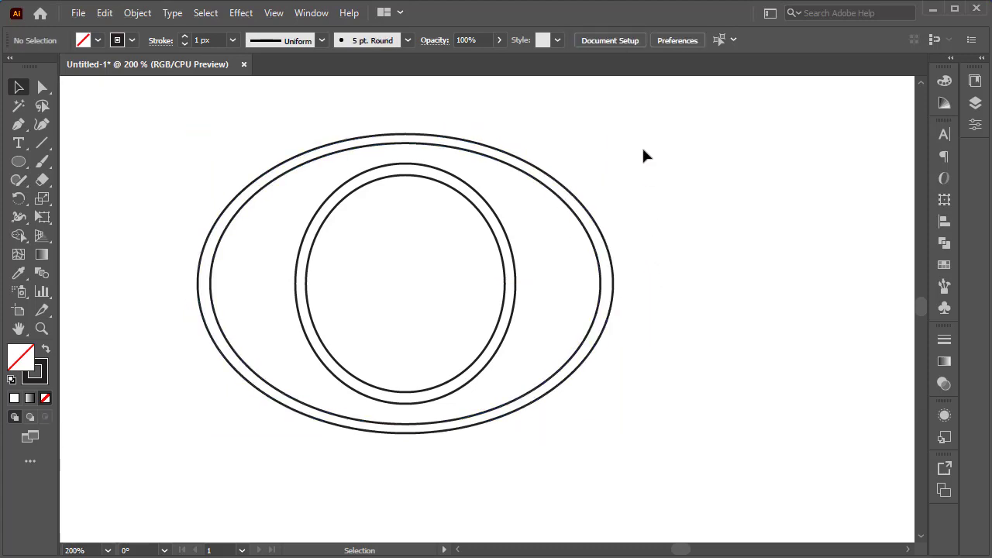
- Scale all four concentric ellipses down together about their centre to a little less than half size
left_click_drag(643, 146, 356, 374)
left_click_drag(613, 136, 555, 251)
left_click(476, 336)
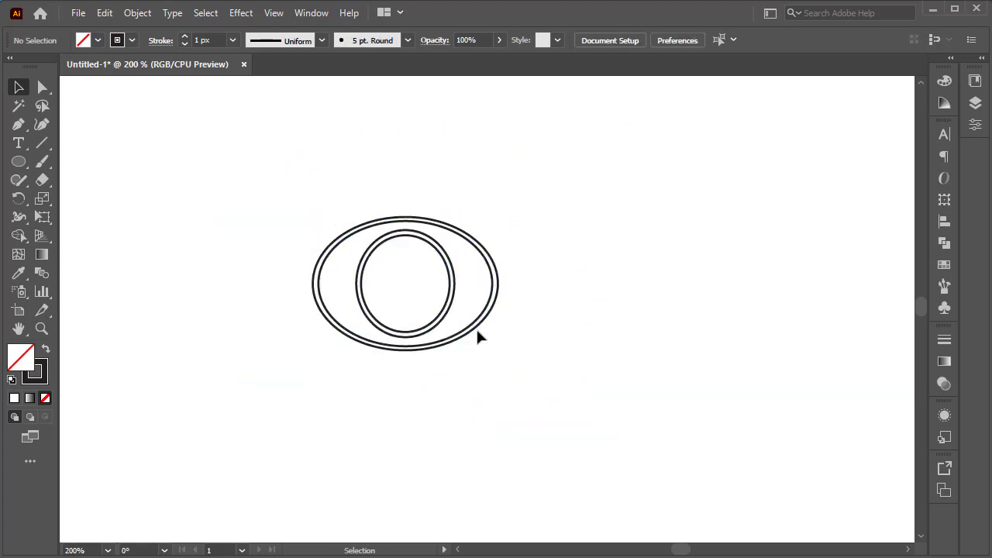
- Duplicate the group of four ellipses straight down so the copy overlaps the lower part of the original
scroll(471, 338, "up", 1, "alt")
scroll(486, 349, "up", 1)
scroll(491, 349, "down", 1)
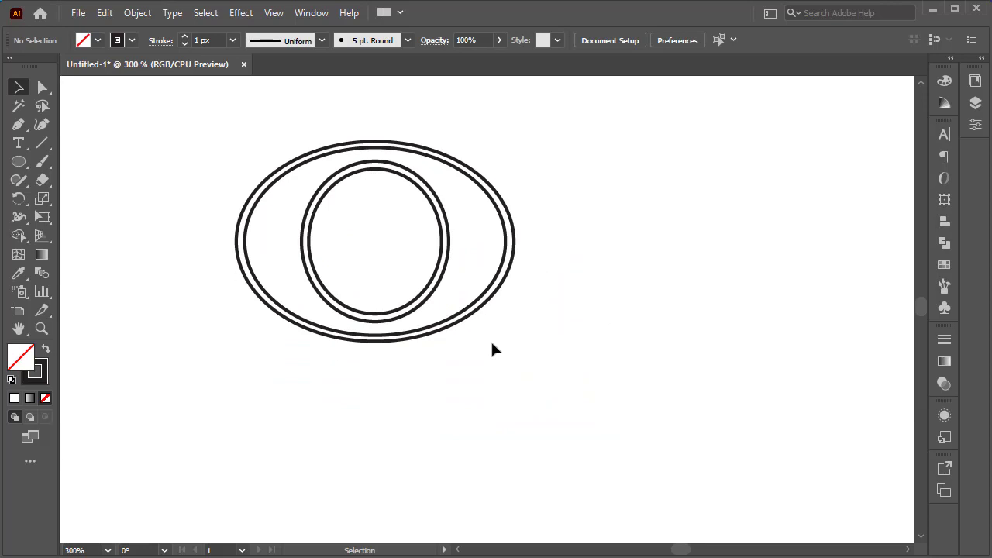
left_click(372, 335)
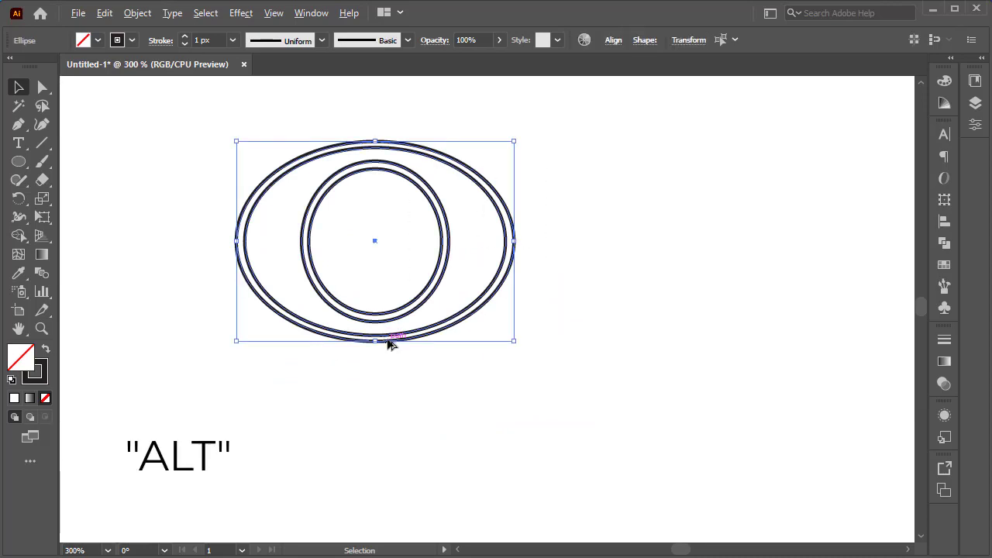
left_click_drag(390, 346, 394, 463)
left_click(590, 310)
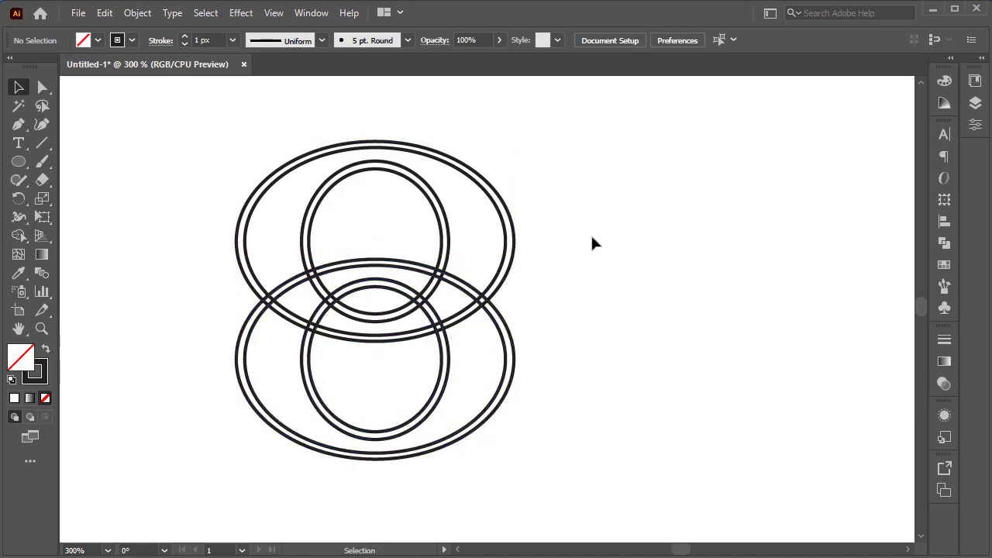
- Draw a vertical line taller than both ellipse sets and align it with the left edge of the second-largest ellipses
left_click(42, 143)
left_click_drag(236, 98, 219, 490)
left_click(19, 87)
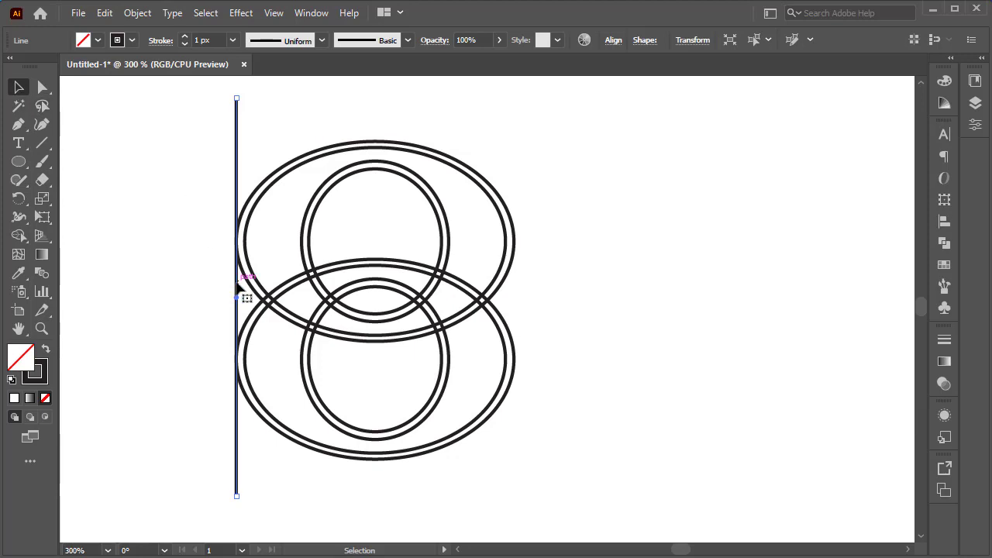
left_click_drag(237, 293, 248, 289)
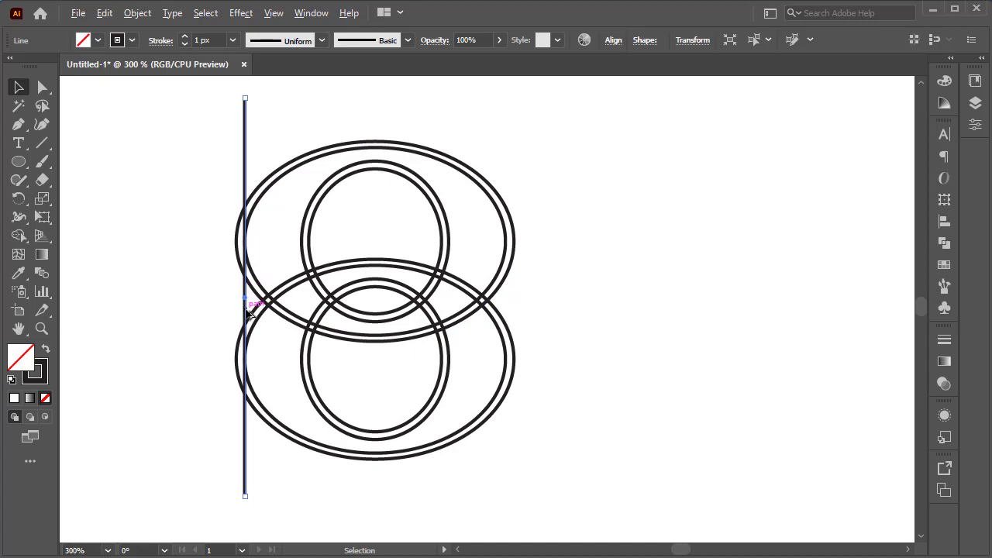
- Duplicate the vertical line to the left edge of the upright ellipses, just inside that edge, and at their left crossing
left_click_drag(248, 310, 302, 318)
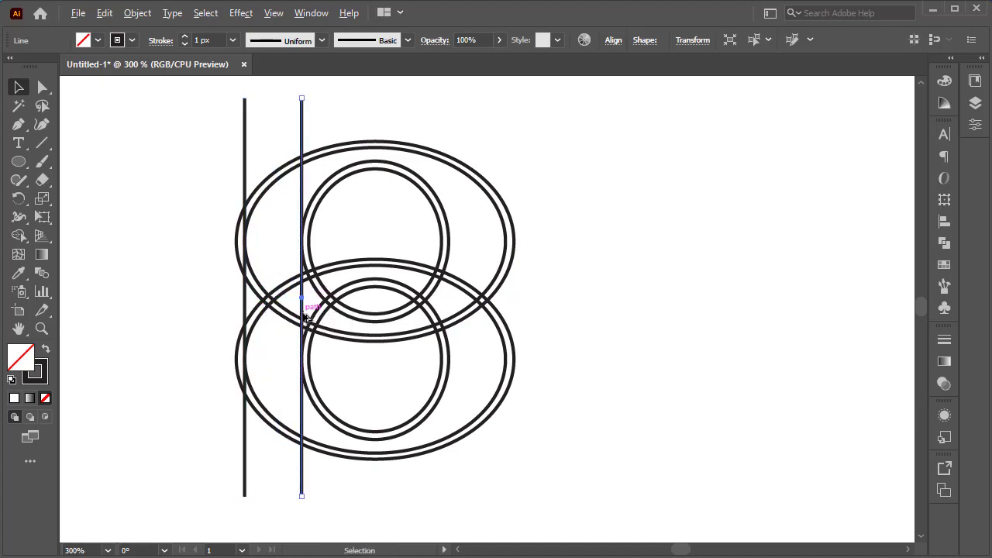
left_click_drag(303, 315, 316, 315)
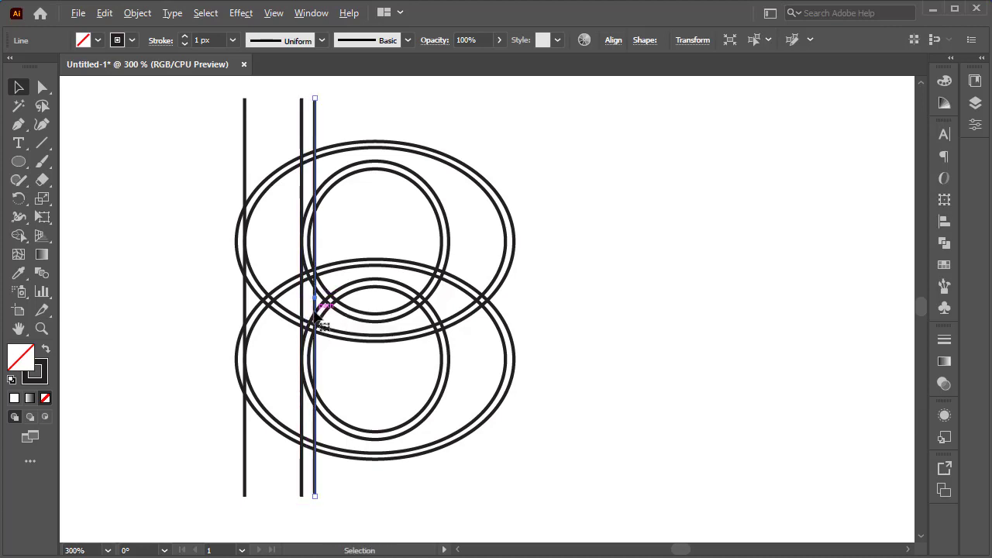
left_click(320, 324)
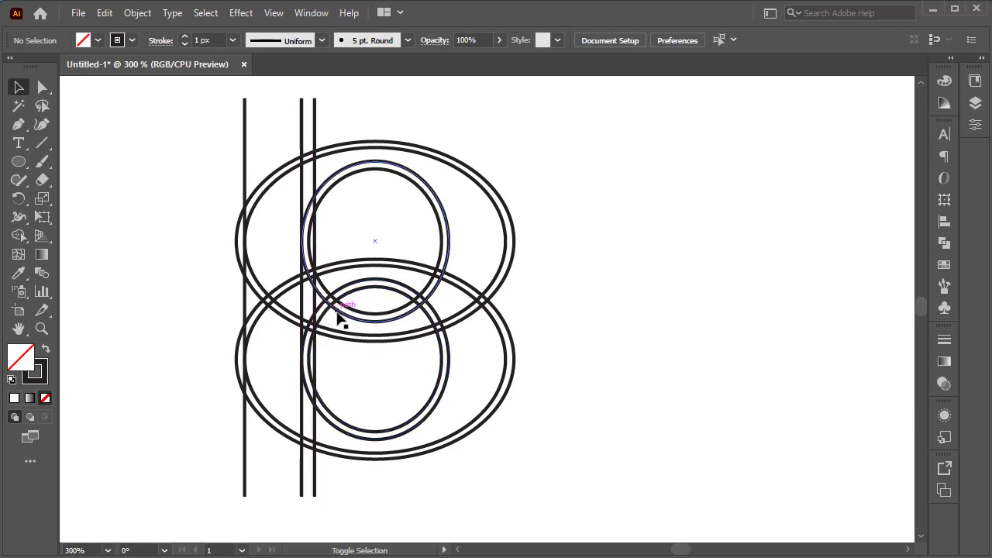
left_click_drag(316, 306, 334, 304)
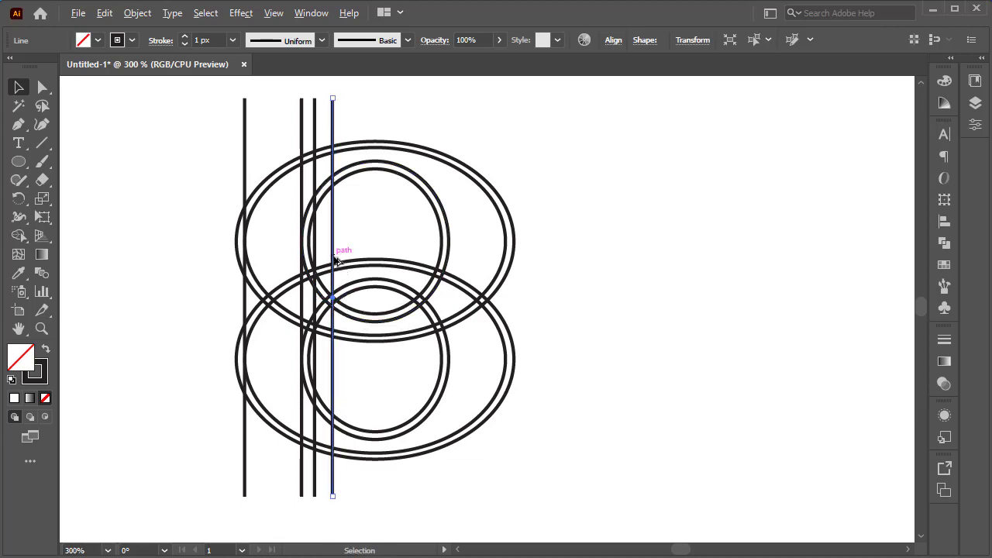
- Duplicate the vertical line to the ellipses' centre, the right edges of the upright and second-largest ellipses, and just outside the left edge
left_click_drag(335, 261, 375, 262)
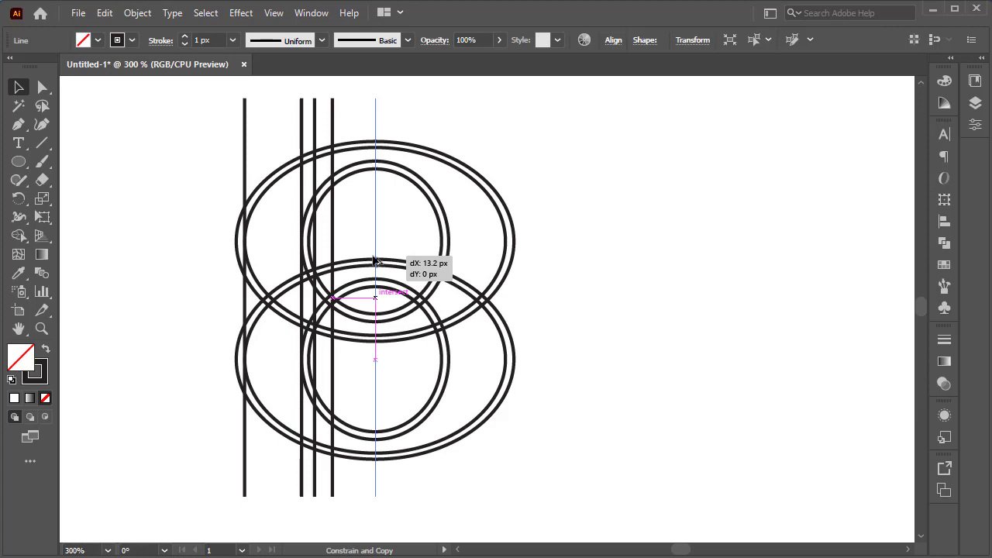
left_click_drag(375, 262, 508, 277)
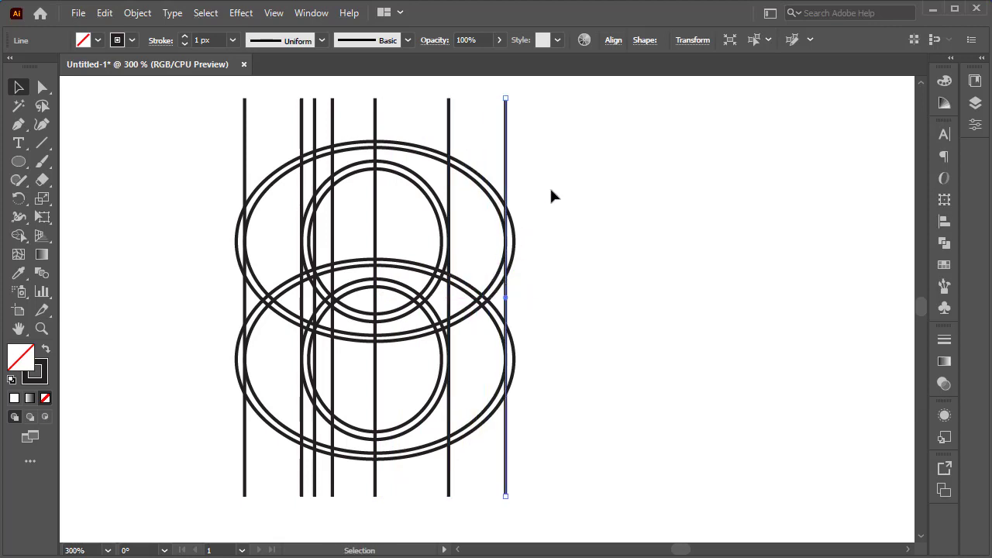
left_click_drag(246, 155, 212, 170)
left_click(563, 109)
- Set the stroke weight of all ellipses and vertical lines to 0.25 px
left_click_drag(482, 155, 155, 301)
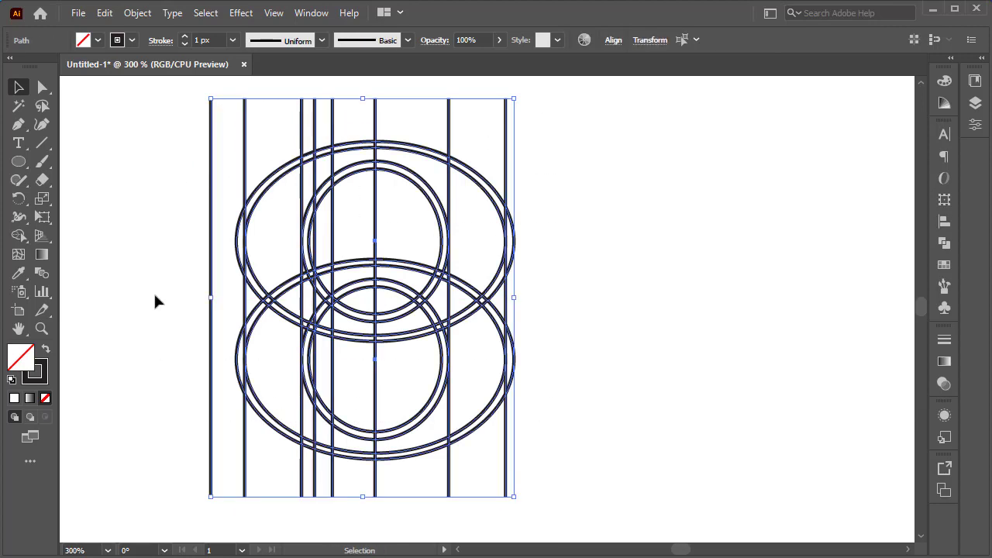
left_click(184, 44)
left_click(184, 44)
left_click(184, 44)
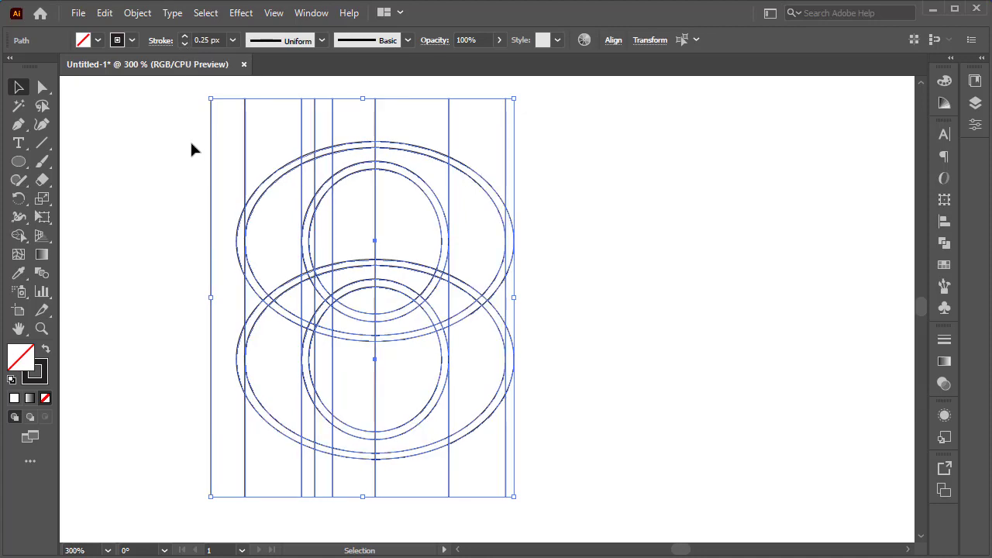
left_click(305, 251)
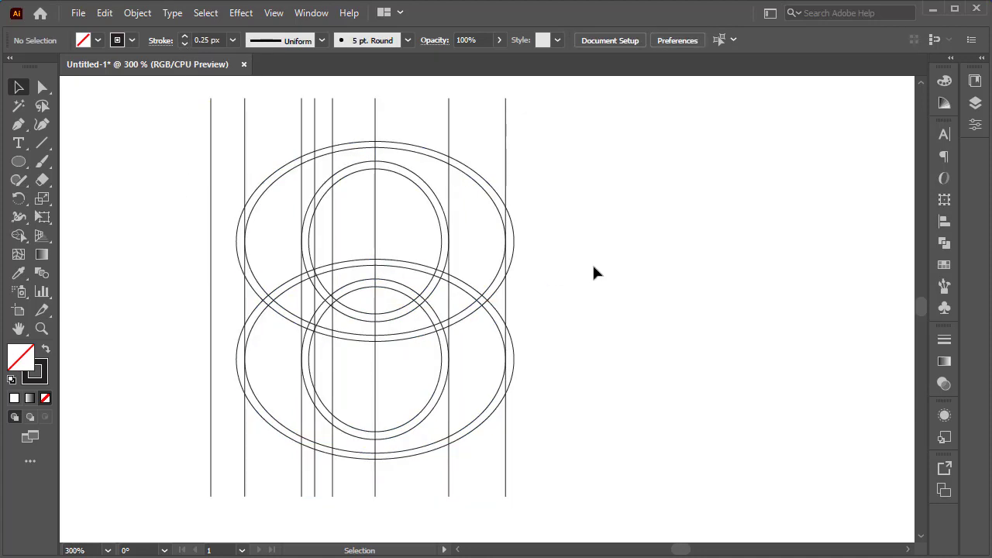
- Draw a horizontal line across the top of the upper outermost ellipse and duplicate it to the top of the second-largest ellipse
key("backslash")
mouse_move(375, 358)
left_mouse_down()
mouse_move(377, 138)
mouse_move(620, 140)
left_mouse_up()
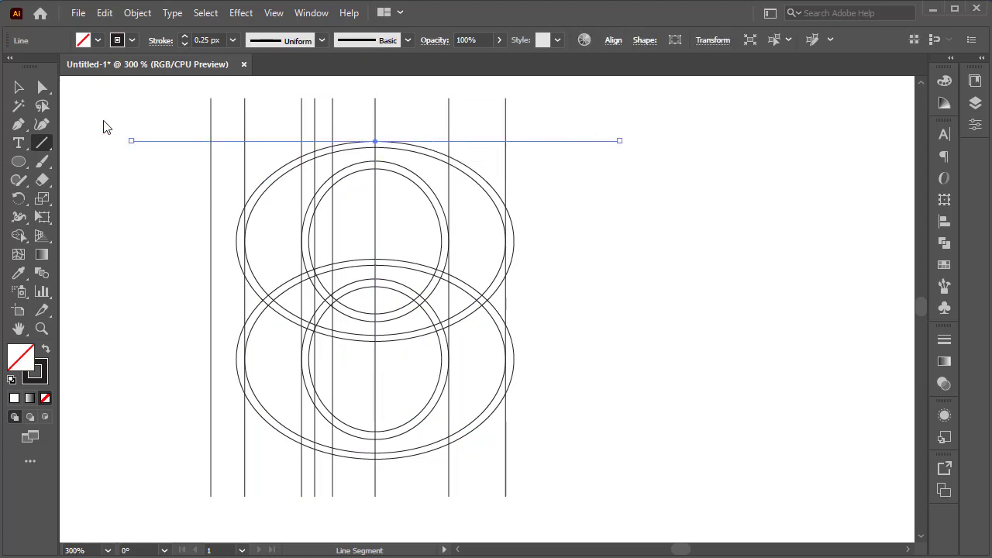
left_click(17, 90)
left_click_drag(391, 142, 399, 158)
- Move the two horizontal lines down to the tops of the upper second-largest ellipse and the outer upright ellipse
left_click_drag(624, 127, 566, 153)
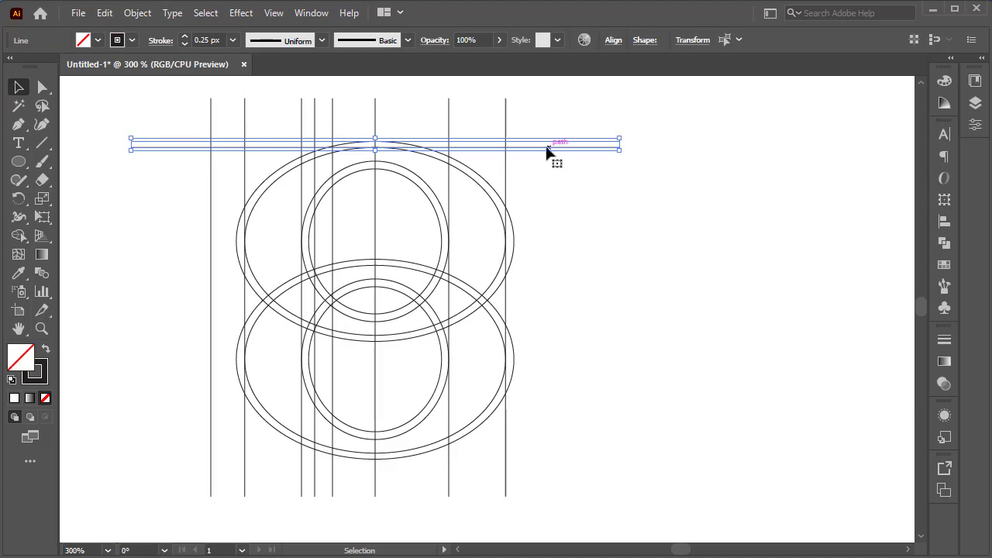
scroll(466, 178, "up", 1)
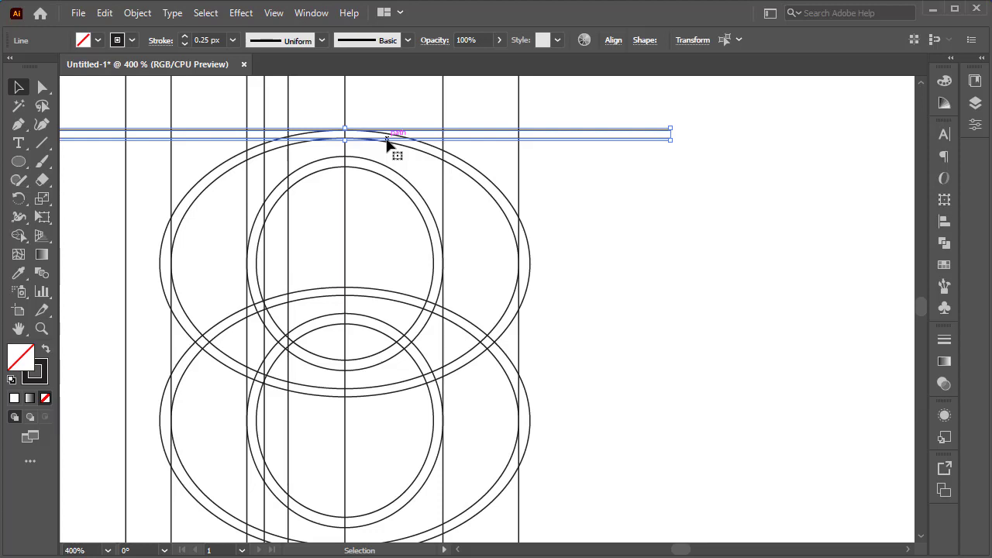
left_click_drag(386, 139, 354, 143)
left_click(359, 143)
left_click(412, 98)
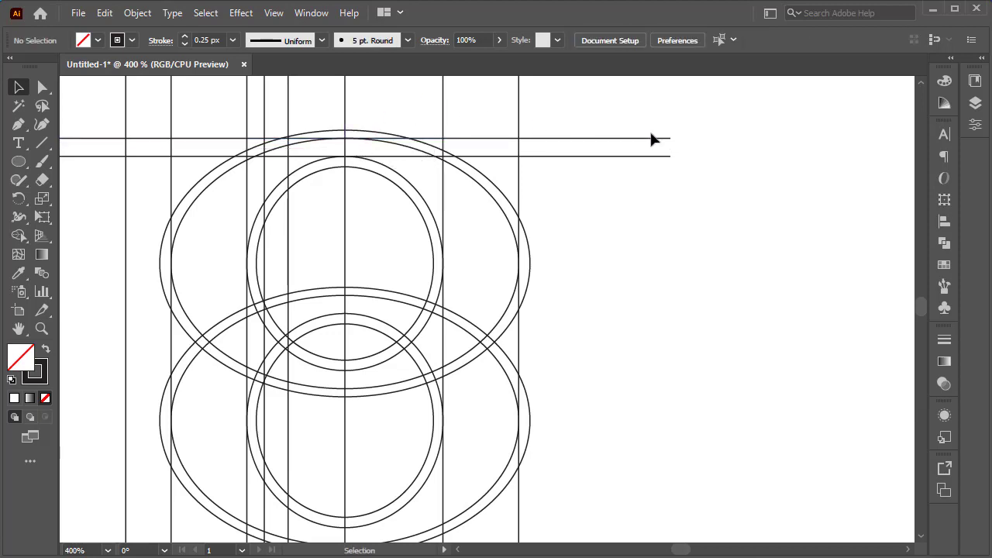
- Stretch all the vertical guide lines equally at both ends so they extend farther above and below the ellipses
scroll(652, 127, "down", 1, "alt")
scroll(647, 122, "down", 1, "alt")
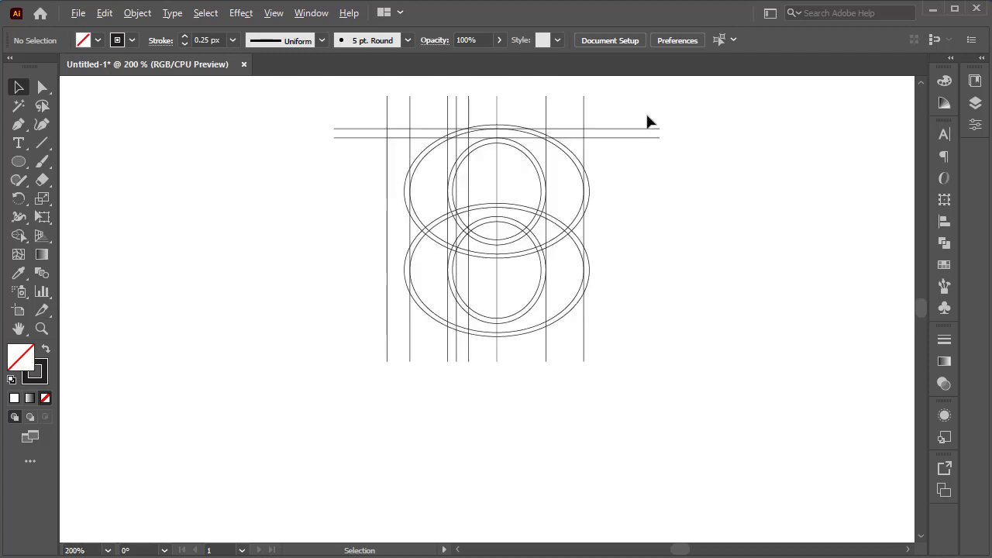
scroll(632, 109, "up", 1)
left_click_drag(626, 115, 366, 137)
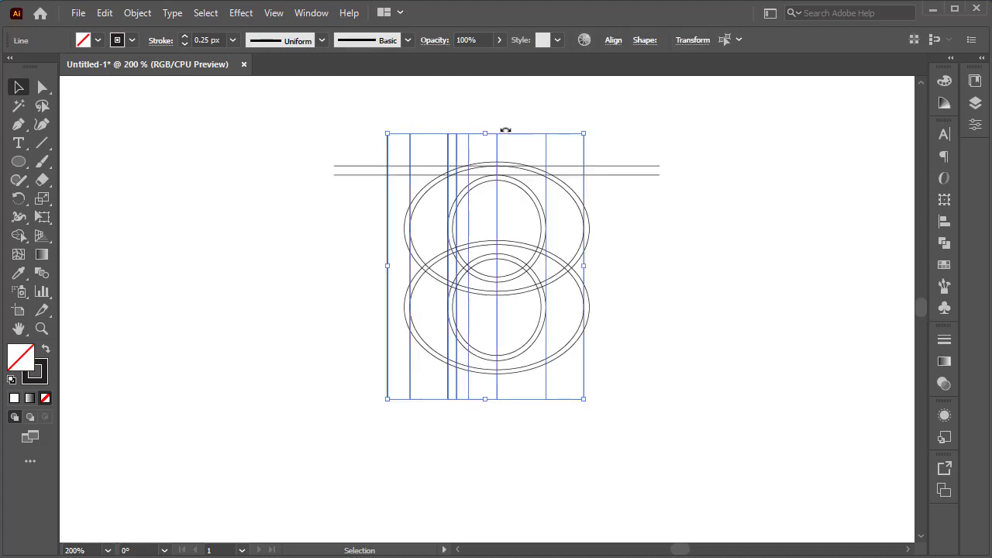
left_click_drag(488, 132, 494, 101)
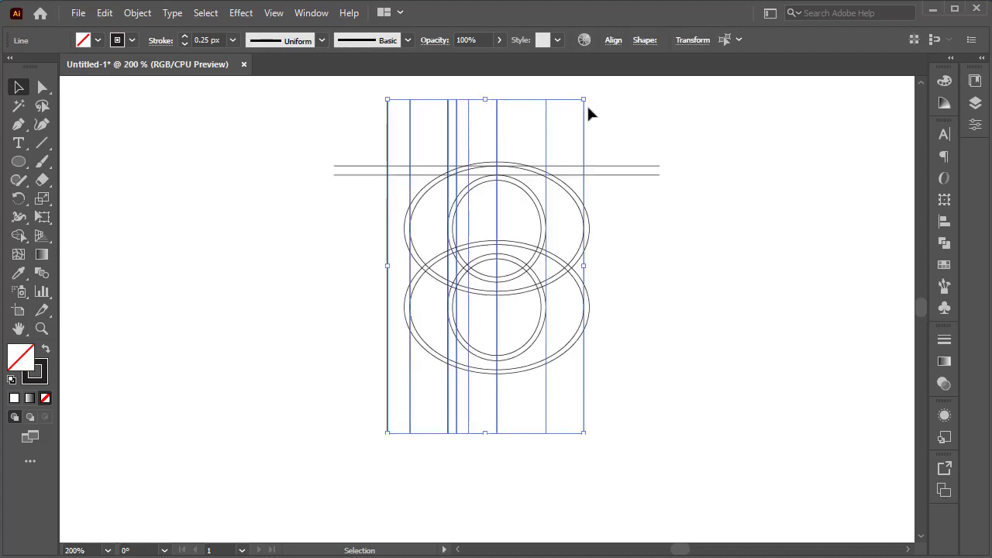
left_click(655, 124)
- Duplicate the pair of horizontal lines about 21 px straight up, above the ellipses
scroll(647, 133, "up", 1)
scroll(640, 151, "up", 1, "alt")
left_click_drag(640, 166, 603, 150)
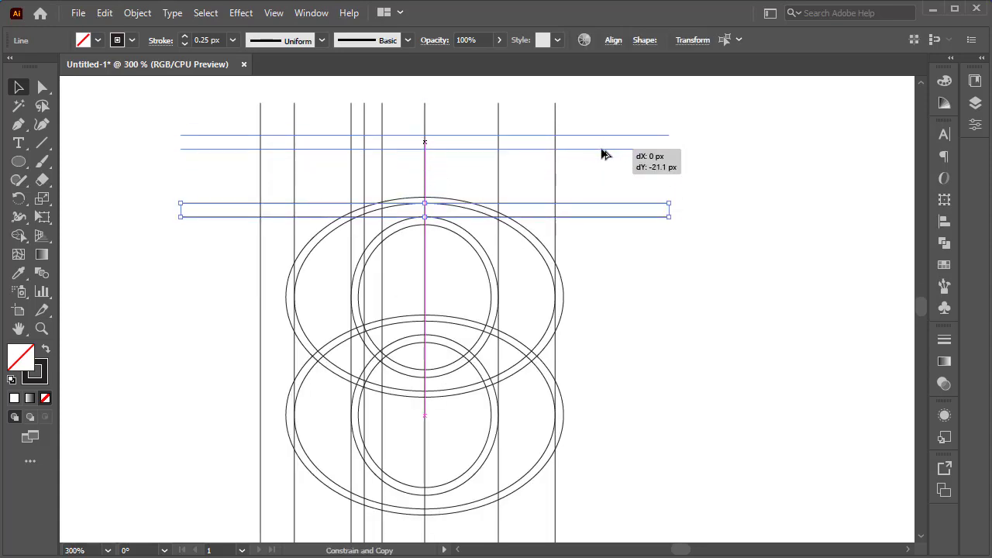
left_click_drag(602, 153, 604, 154)
scroll(622, 164, "down", 2)
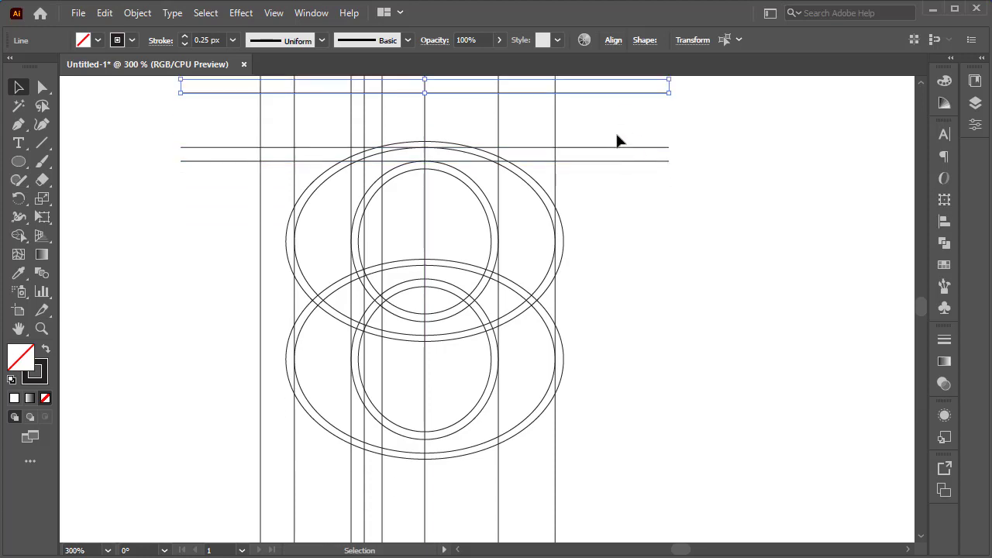
left_click(619, 135)
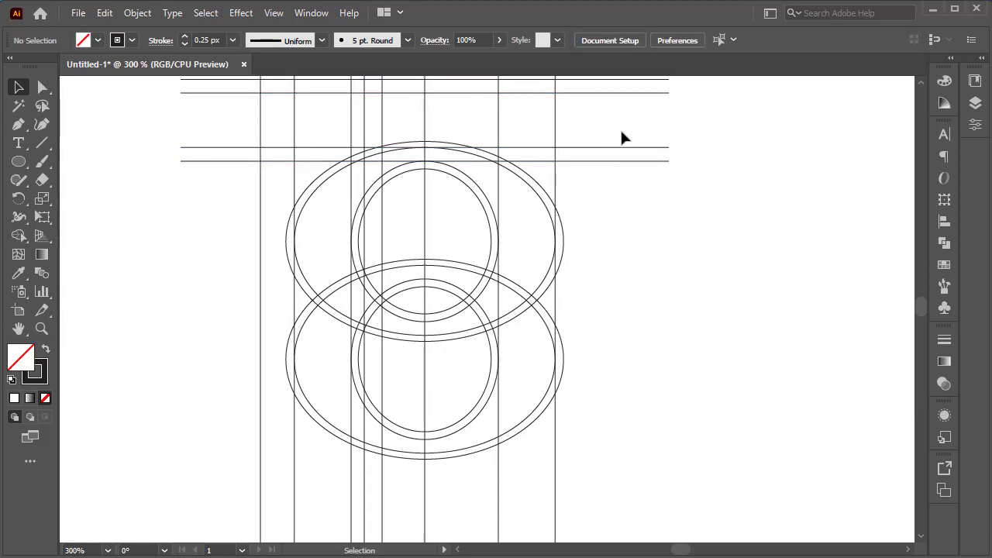
- Duplicate the lower horizontal pair onto the lower ellipses, aligning its lines with the tops of the second-largest ellipse and the outer upright ellipse
left_click_drag(618, 130, 593, 293)
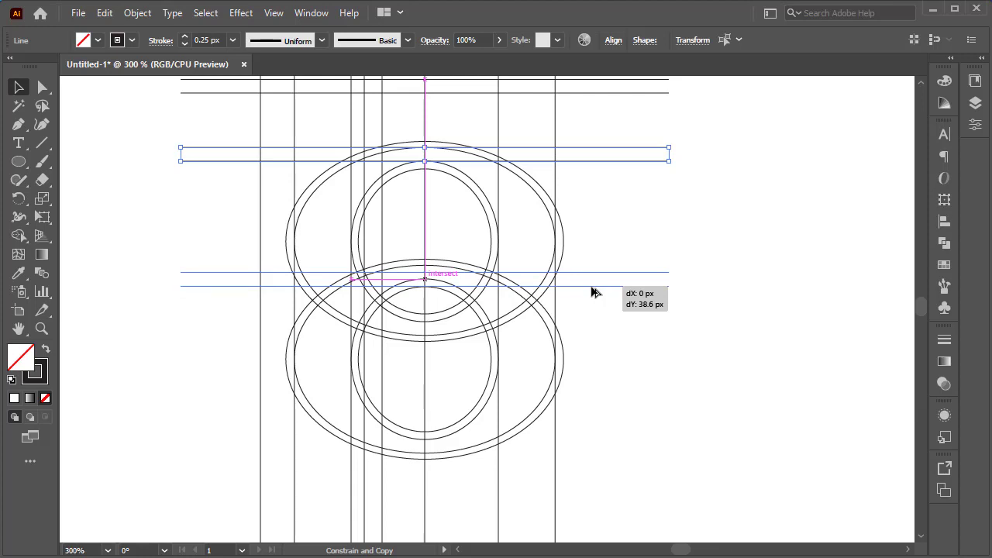
left_click_drag(594, 292, 594, 292)
scroll(531, 303, "up", 2)
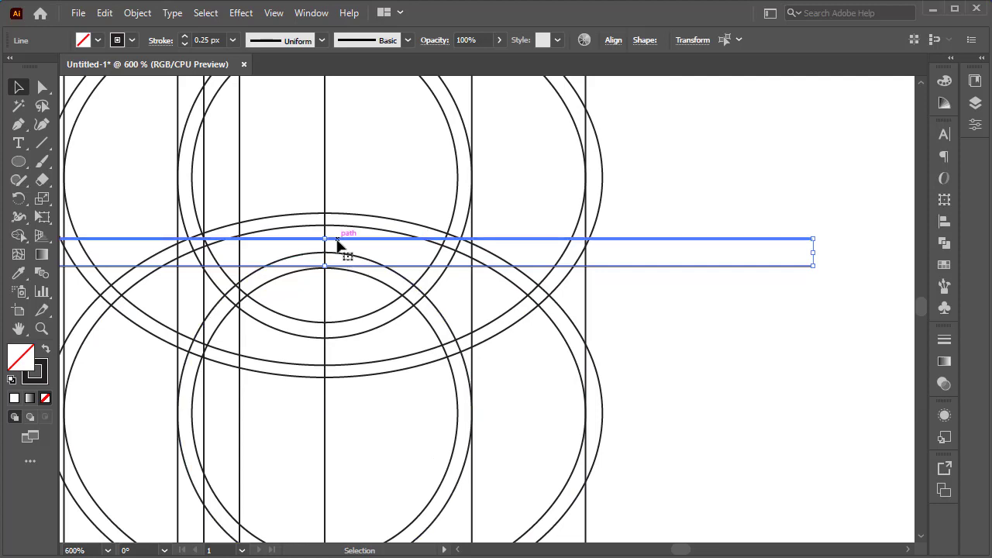
key("ctrl+shift+a")
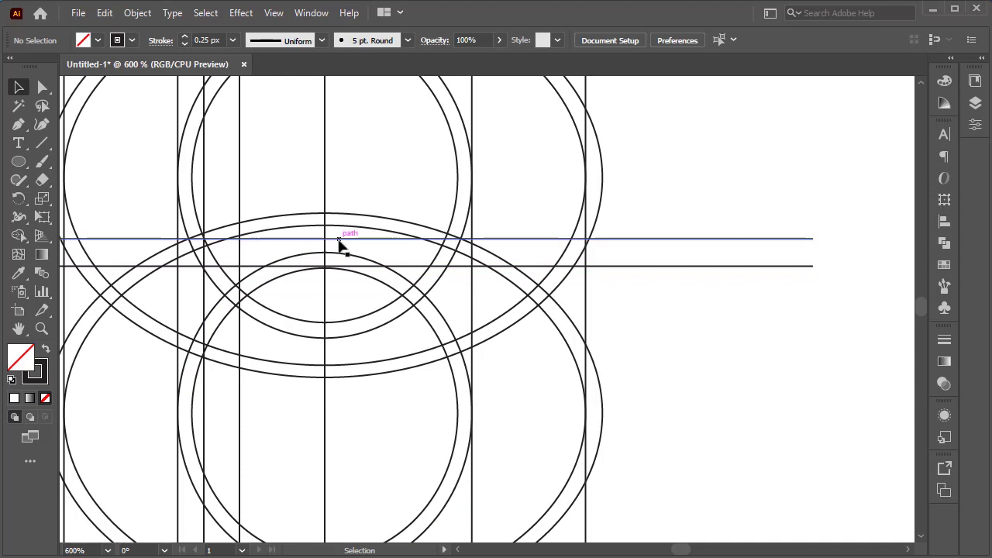
left_click_drag(339, 240, 336, 226)
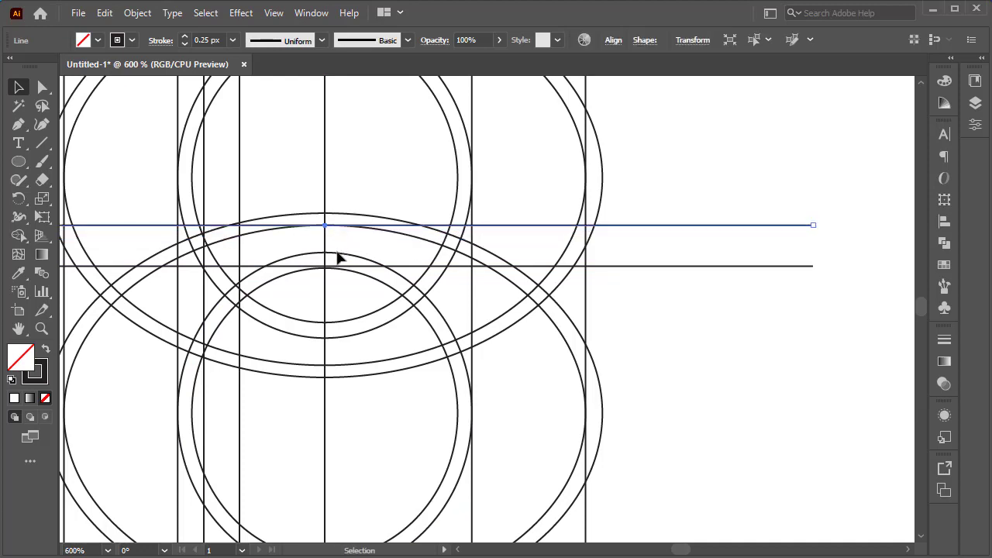
mouse_move(345, 269)
left_mouse_down()
mouse_move(346, 240)
mouse_move(345, 255)
left_mouse_up()
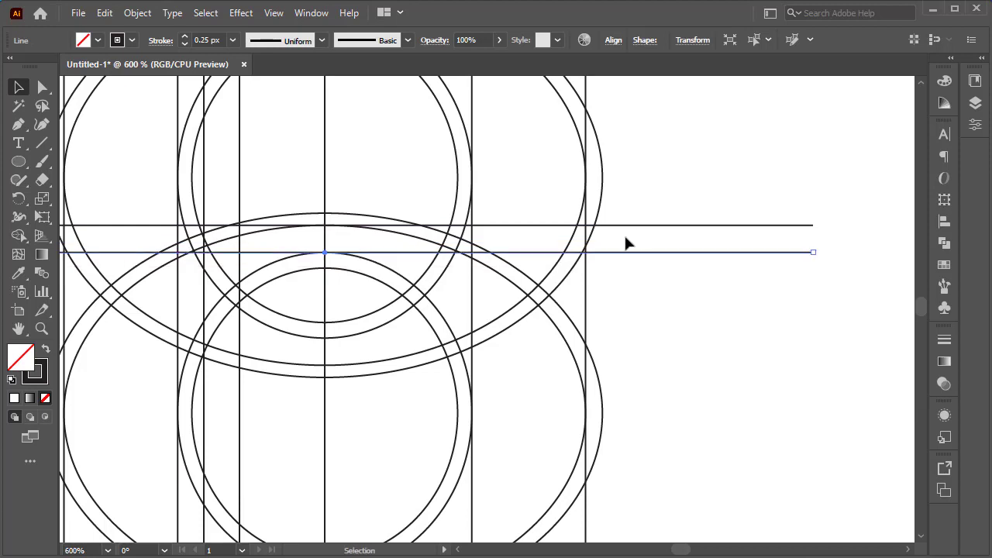
- Duplicate the horizontal line to the bottoms of the upper group's outer upright ellipse and second-largest ellipse
scroll(558, 241, "down", 1)
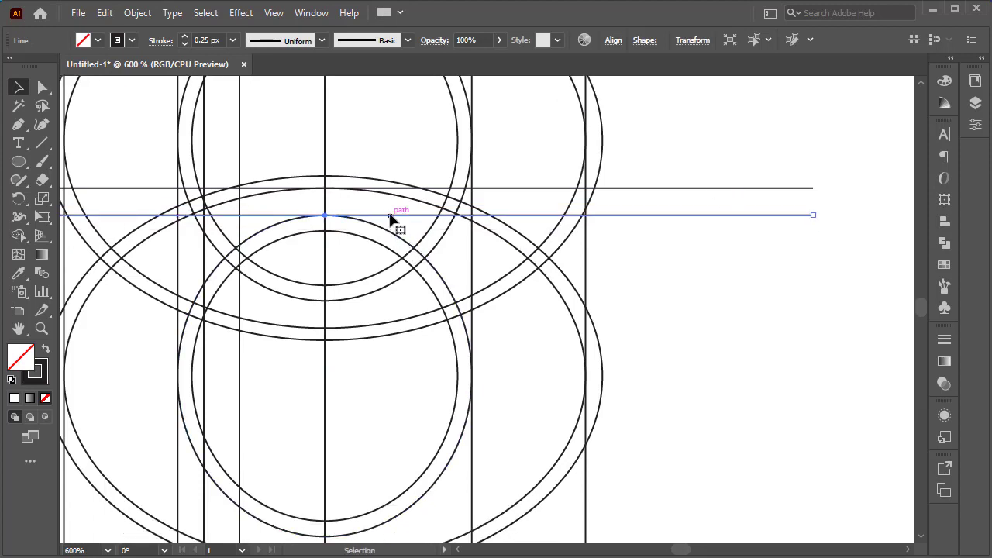
left_click_drag(390, 219, 402, 321)
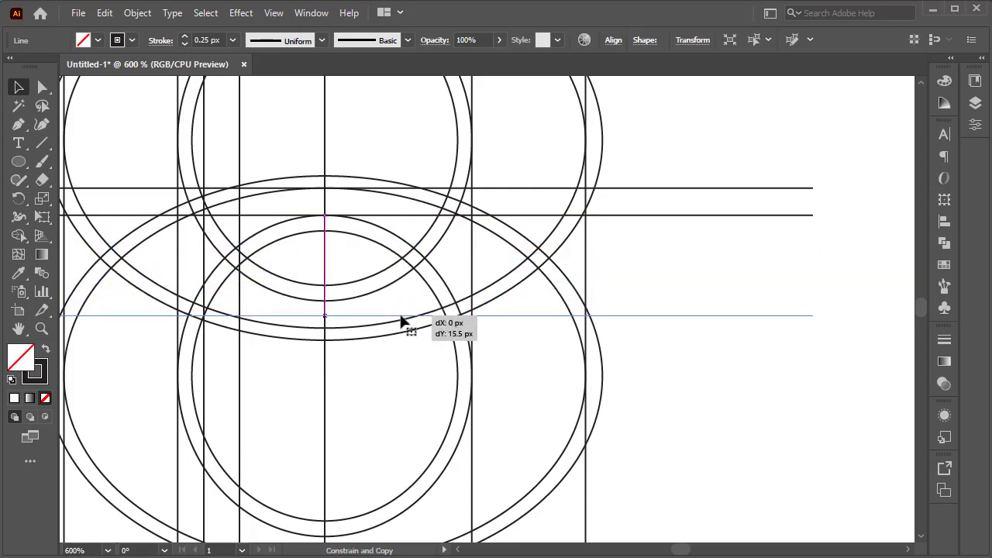
mouse_move(402, 321)
left_mouse_down()
mouse_move(401, 334)
mouse_move(401, 306)
left_mouse_up()
left_click_drag(395, 215, 398, 333)
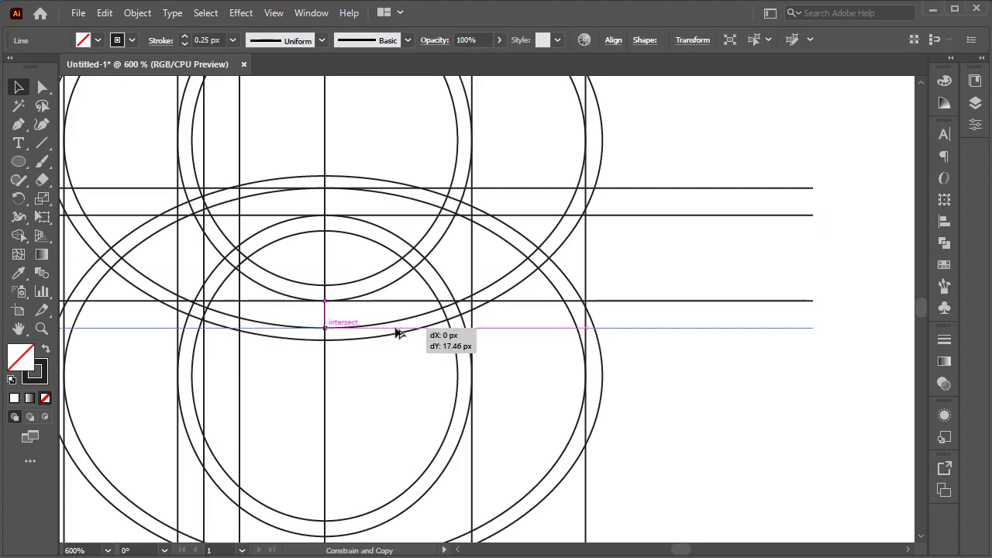
left_click_drag(397, 332, 397, 333)
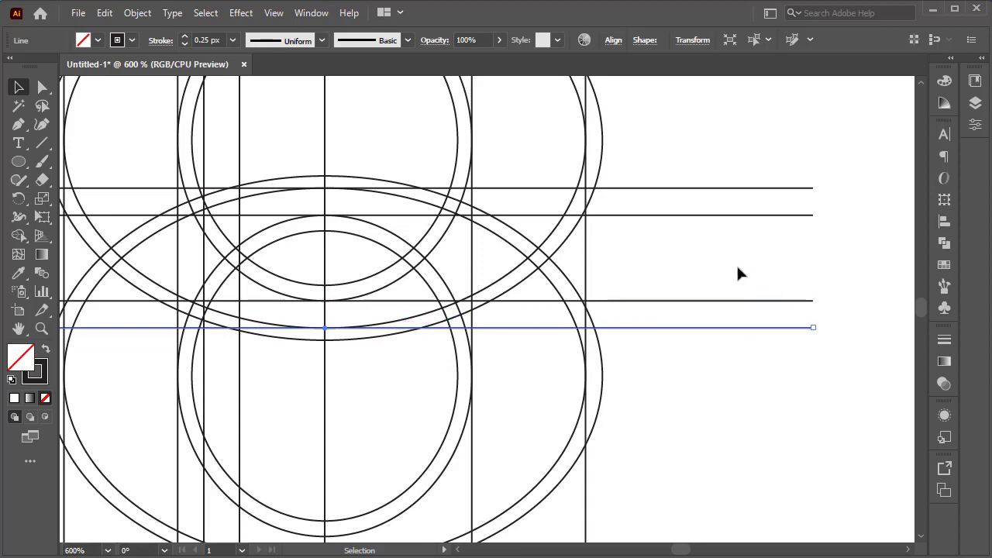
- Duplicate the horizontal line to the bottoms of the lower group's outer upright ellipse and second-largest ellipse
scroll(737, 271, "down", 3)
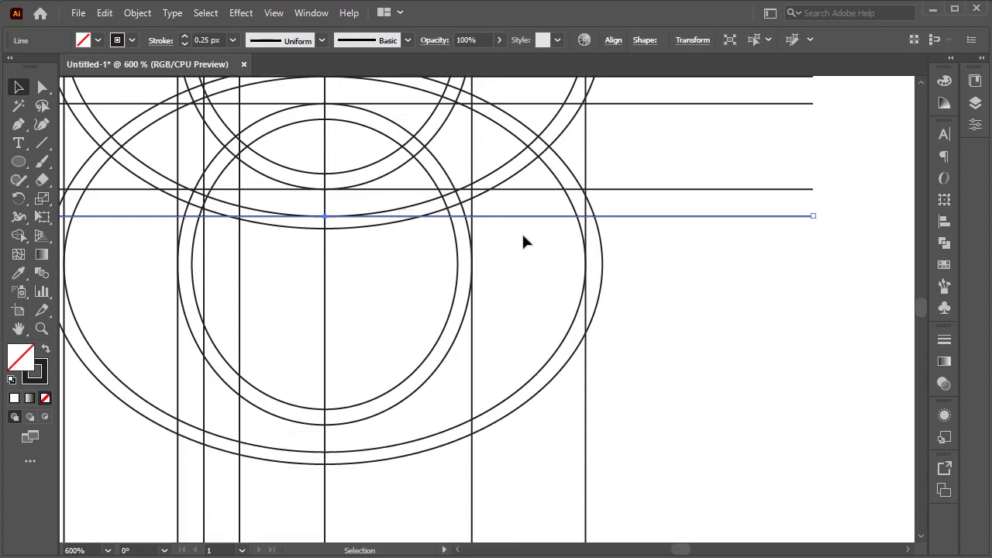
key("ctrl+shift+a")
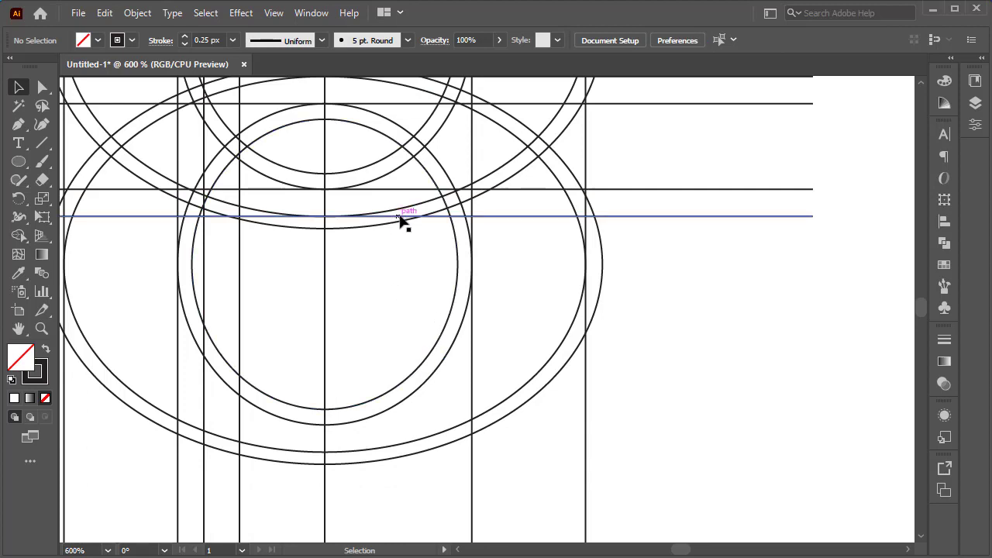
left_click_drag(400, 220, 392, 413)
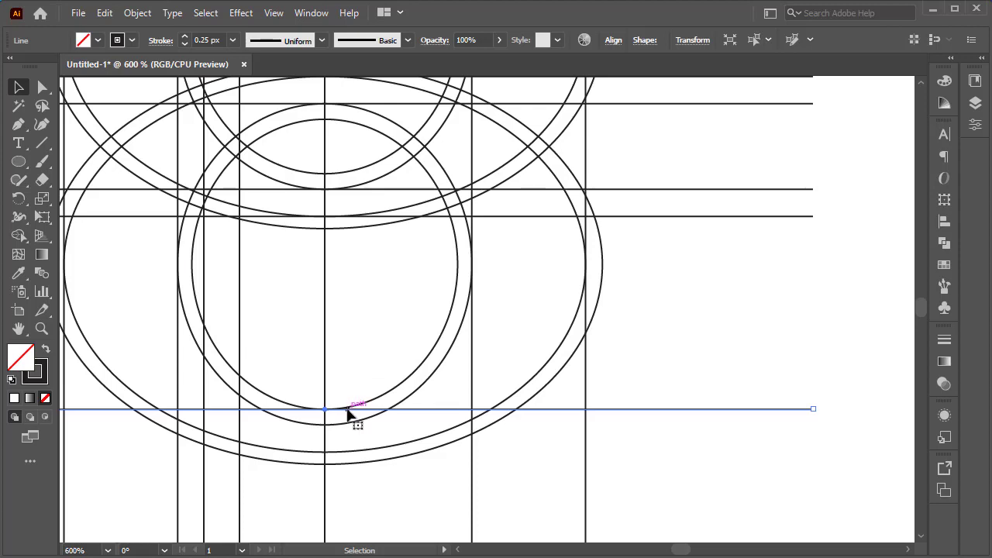
left_click_drag(347, 415, 349, 453)
left_click(721, 357)
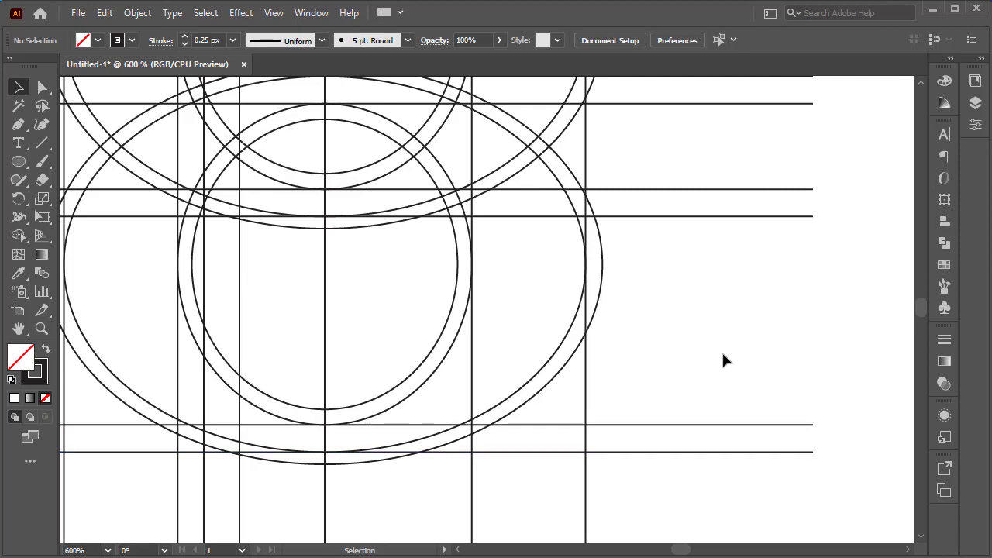
- Duplicate the lowest pair of horizontal lines straight down, into the space below the ellipses near the vertical lines' ends
scroll(716, 349, "down", 2)
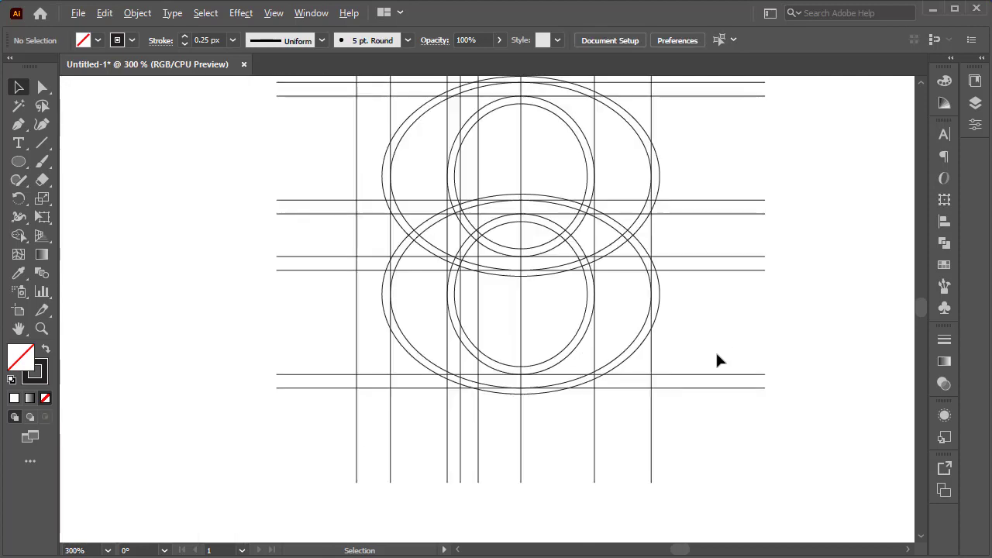
left_click_drag(764, 360, 737, 463)
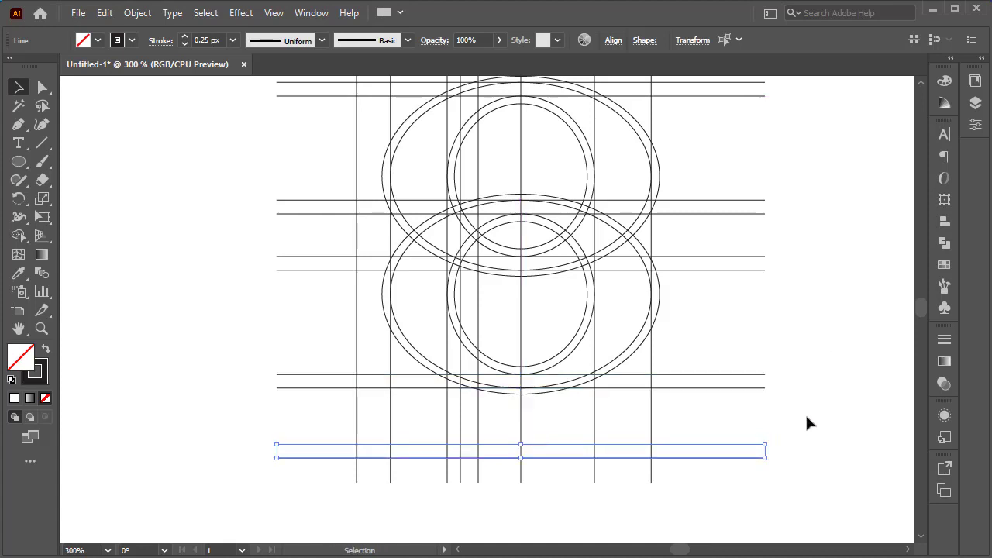
left_click(828, 403)
scroll(828, 409, "up", 2)
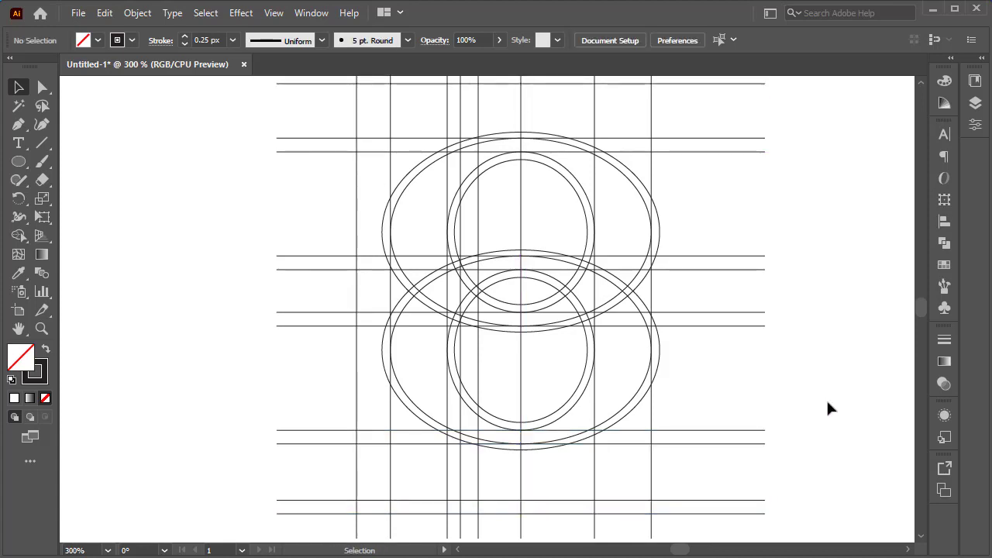
scroll(828, 409, "down", 1)
scroll(837, 424, "up", 1)
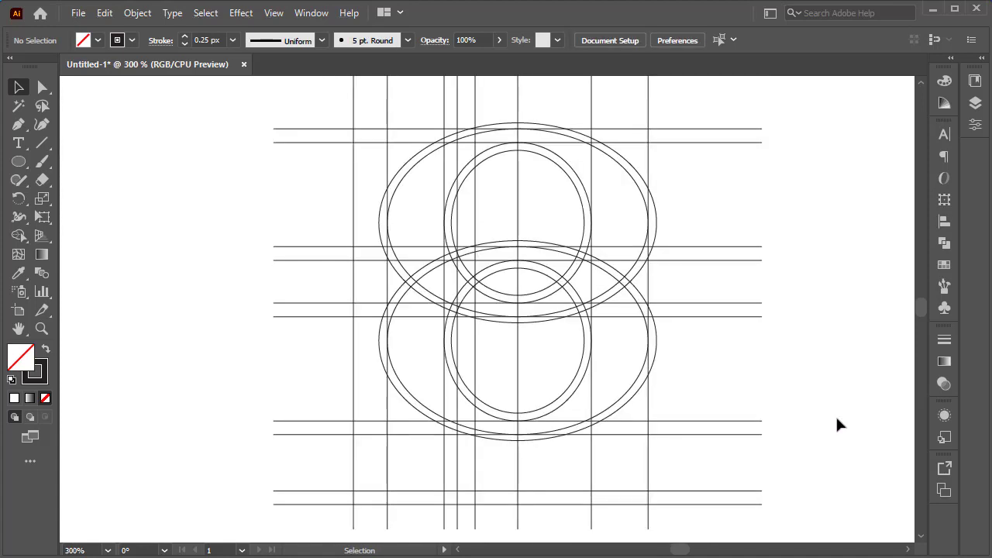
- Draw a small circle and place it beneath the topmost horizontal pair, touching the inner side of the second vertical line from the left
scroll(587, 294, "up", 2)
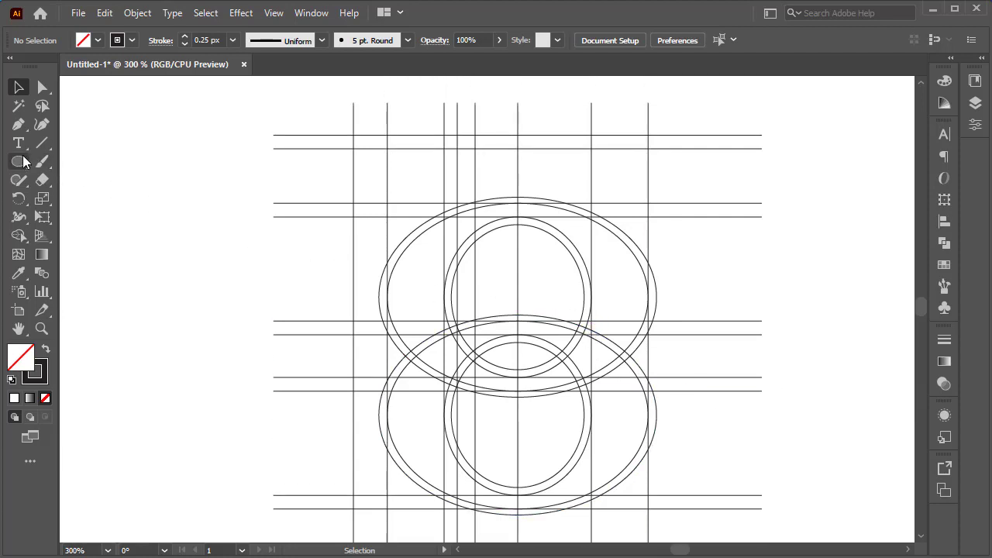
left_click(23, 161)
left_click_drag(213, 186, 256, 225)
left_click(28, 88)
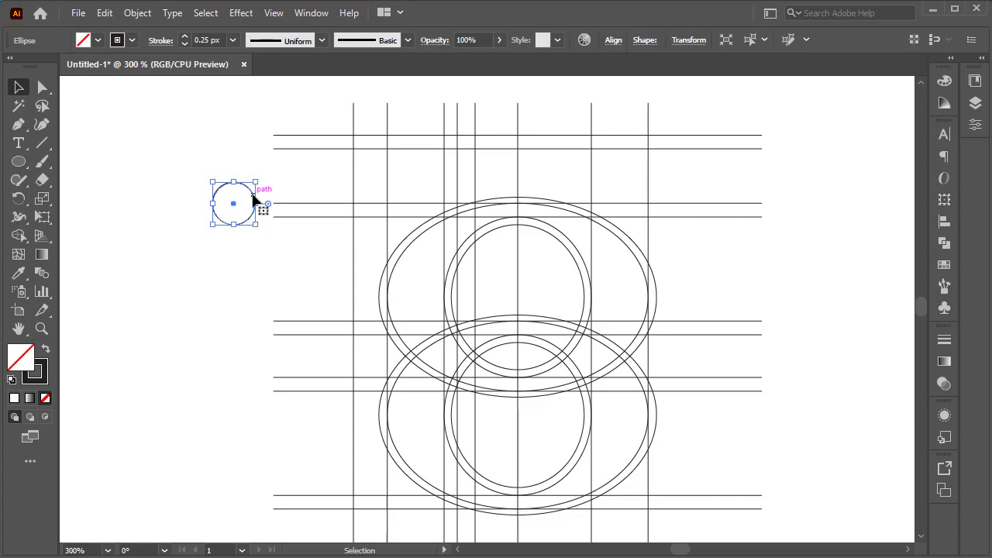
left_click_drag(253, 198, 393, 428)
- Duplicate the small circle straight down so it rests on the upper line of the lowest horizontal pair
scroll(398, 204, "down", 2)
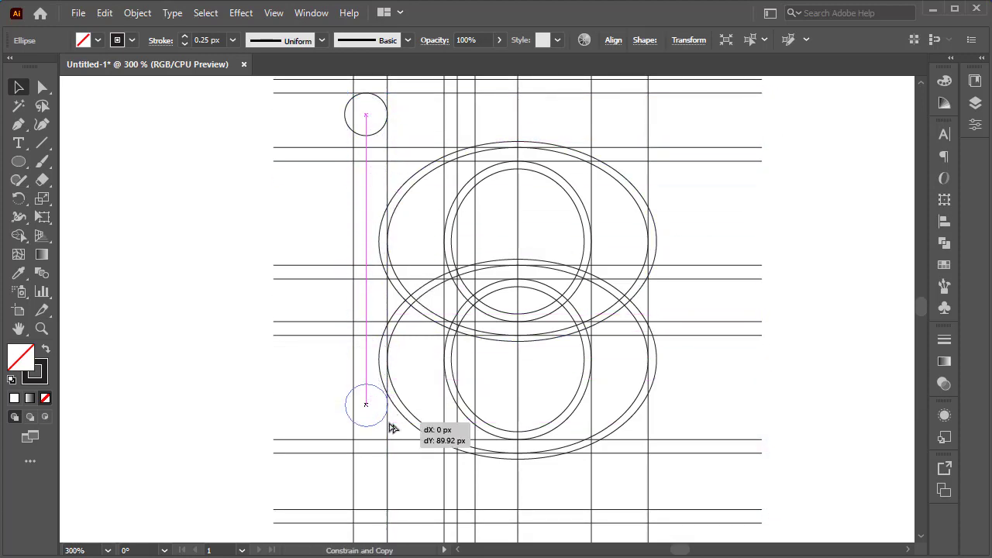
left_click_drag(392, 428, 382, 511)
scroll(407, 480, "up", 4)
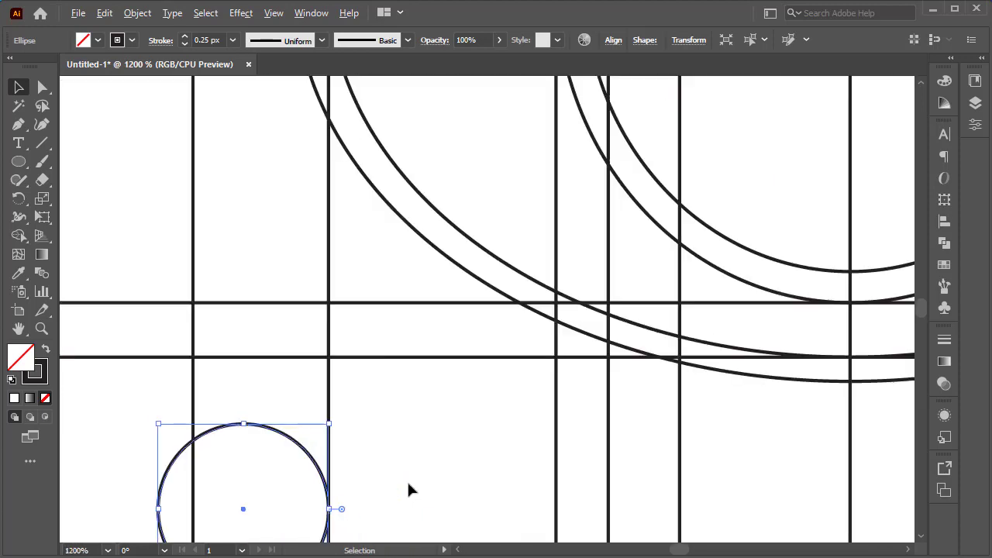
scroll(365, 488, "down", 4)
left_click_drag(292, 453, 291, 442)
scroll(302, 425, "up", 2)
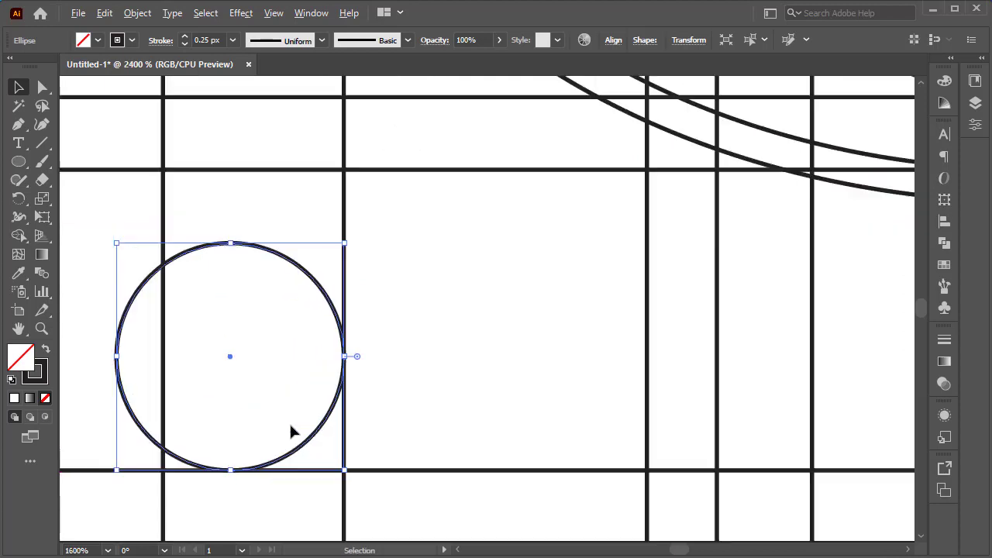
- Check the lower circle's alignment with the guide lines in outline view, and return to the normal preview
left_click(274, 13)
left_click(518, 29)
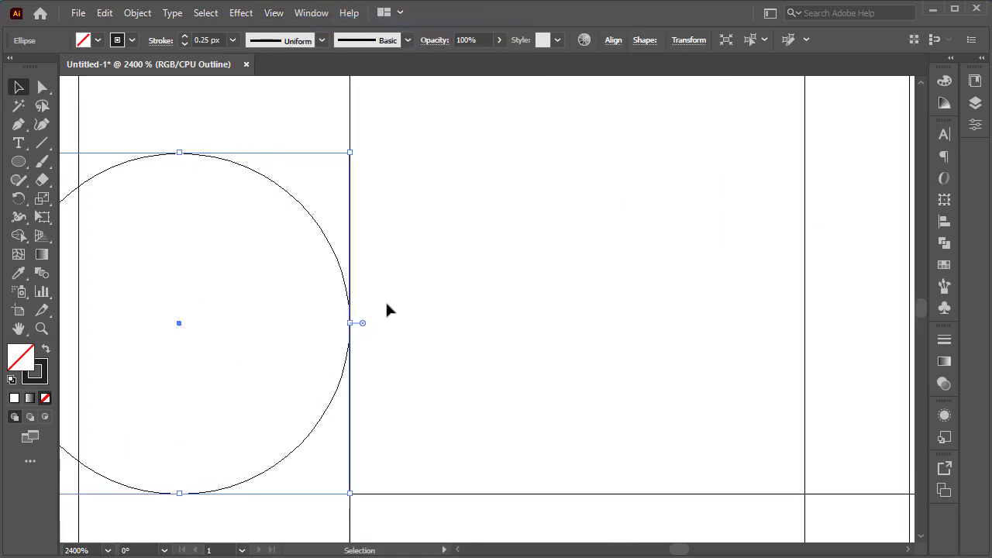
scroll(363, 342, "down", 1)
left_click(274, 13)
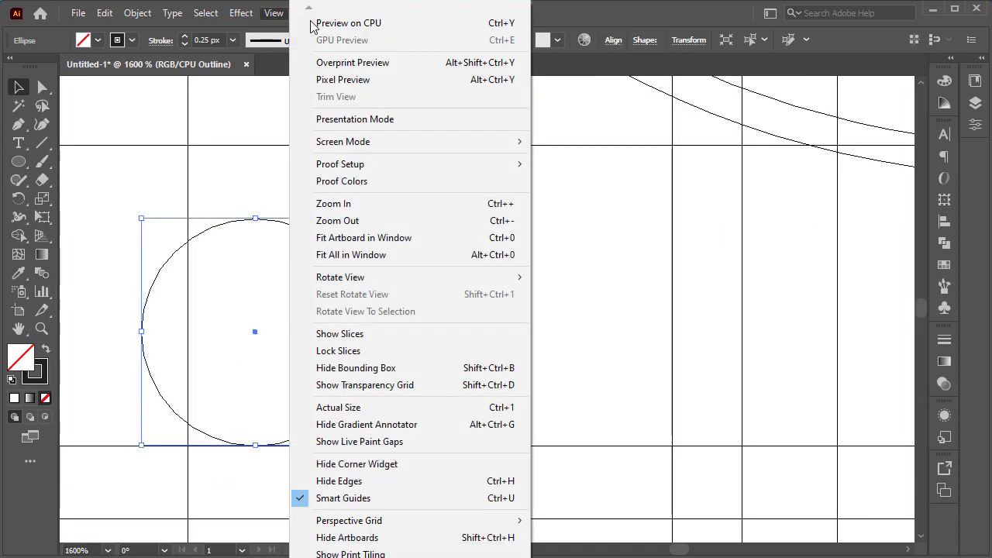
left_click(279, 22)
scroll(511, 334, "down", 5)
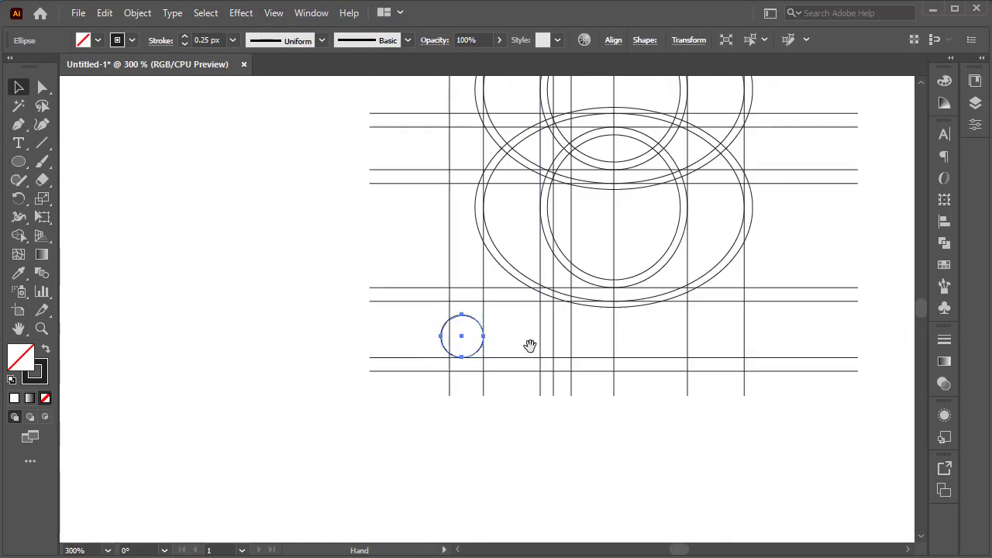
left_click_drag(530, 346, 397, 421)
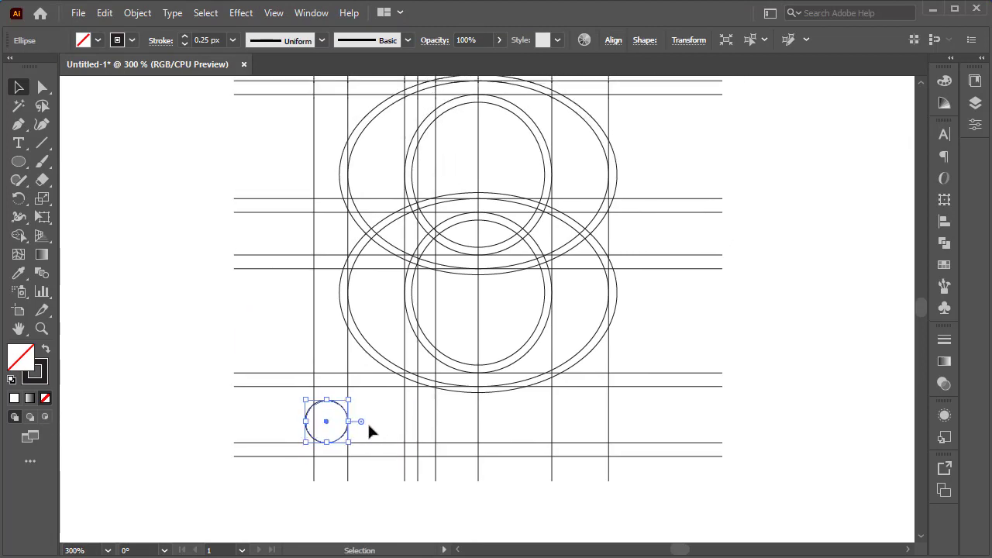
- Duplicate the lower-left small circle onto the upper line of the pair at the lower ellipses' base, touching the fifth vertical line from the left
scroll(367, 422, "up", 2)
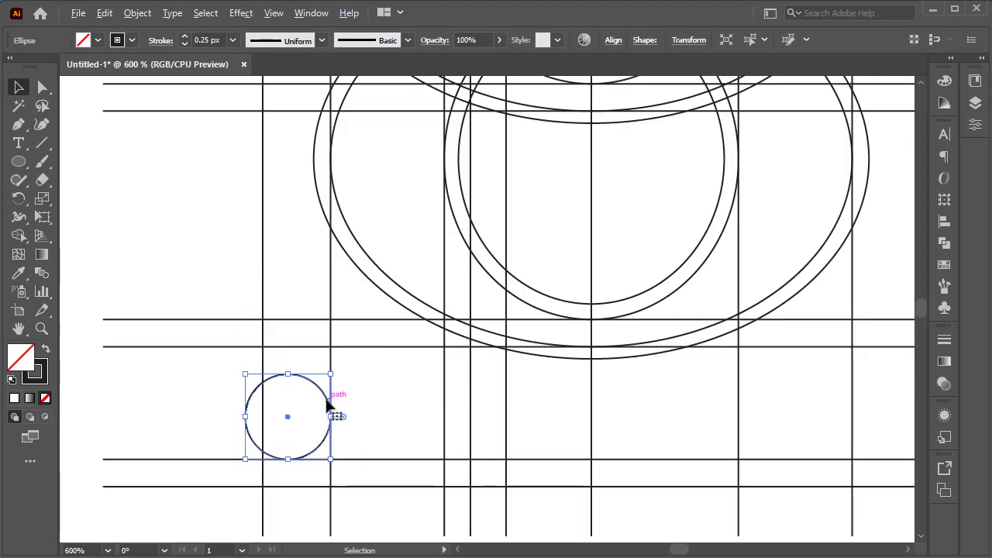
left_click_drag(330, 402, 508, 264)
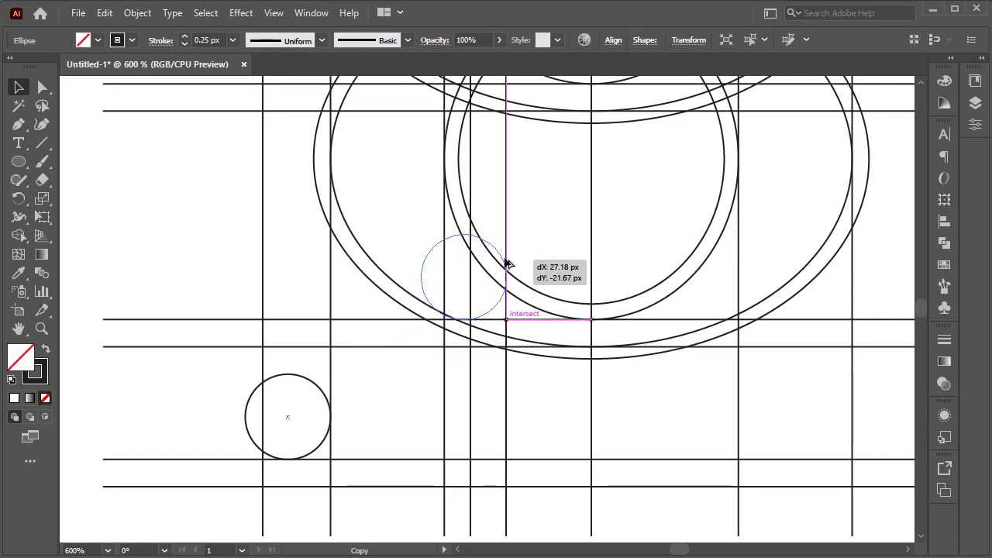
left_click_drag(508, 265, 506, 269)
scroll(486, 289, "up", 4)
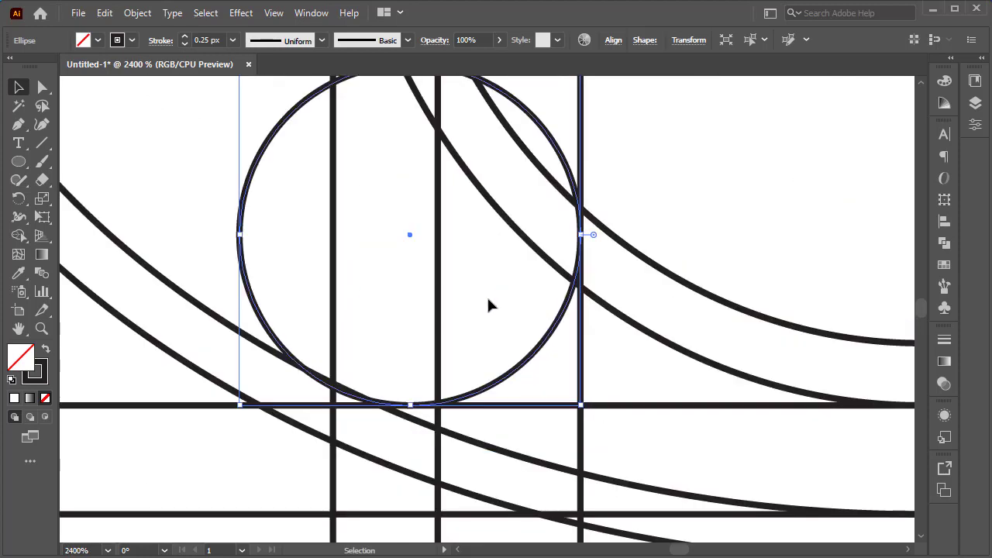
scroll(499, 303, "down", 6)
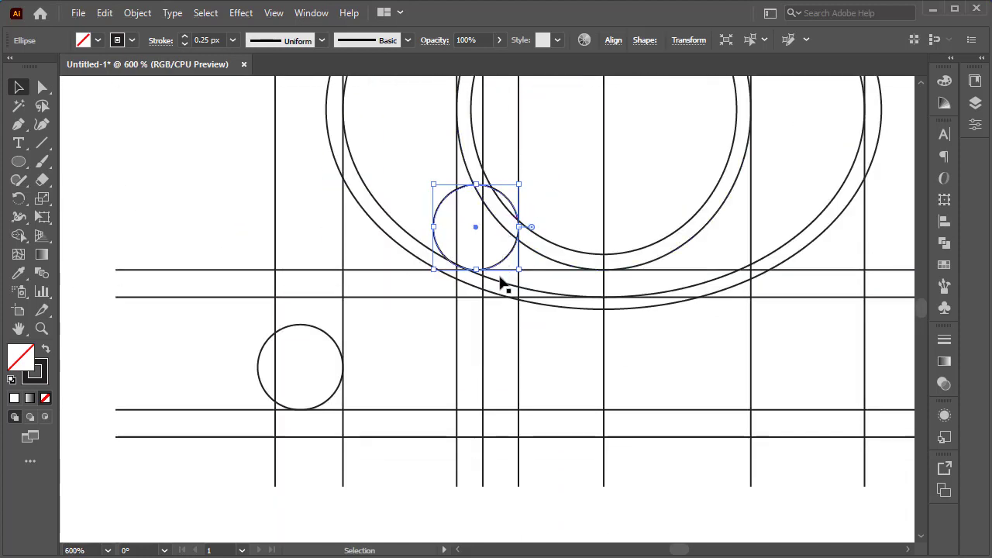
- Duplicate that small circle straight up until it touches the lower line of the horizontal pair at the upper ellipses' top
scroll(512, 264, "up", 3)
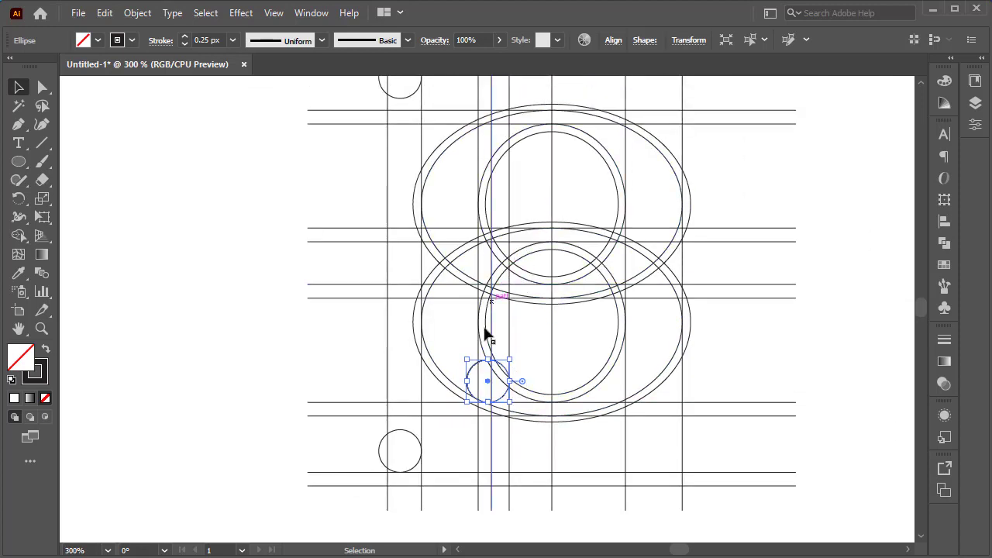
left_click(505, 377, "shift")
left_click(505, 369)
left_click_drag(507, 370, 510, 137)
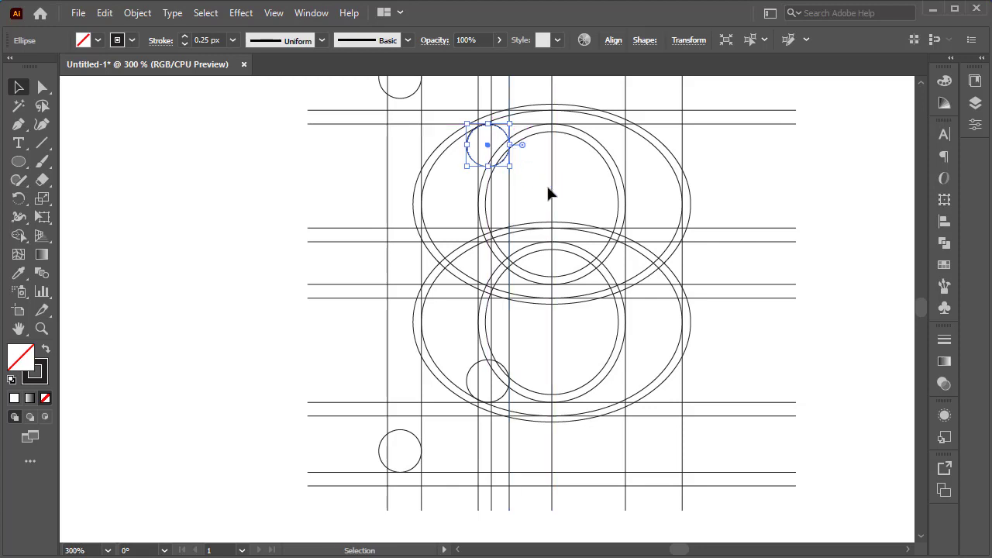
left_click(832, 168)
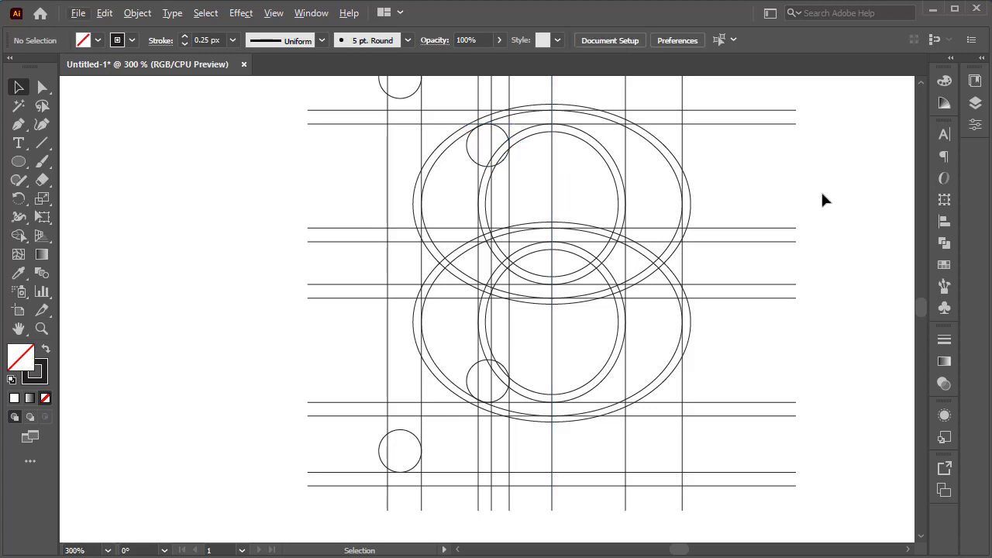
- Draw a horizontal line in the empty space below the grid, extending past the grid's width on both sides
scroll(824, 225, "down", 2)
scroll(815, 251, "up", 1)
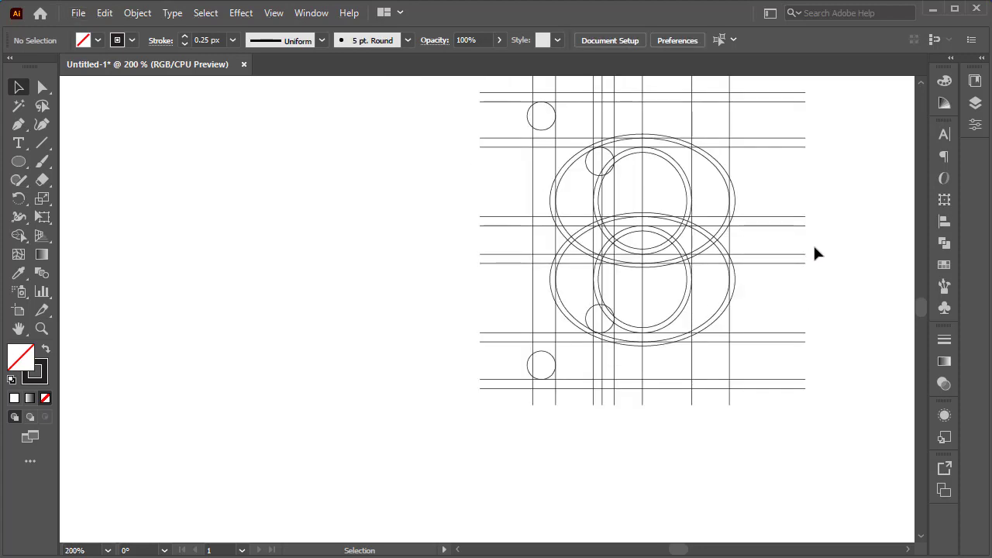
left_click_drag(815, 250, 714, 252)
scroll(319, 315, "down", 1)
left_click(41, 143)
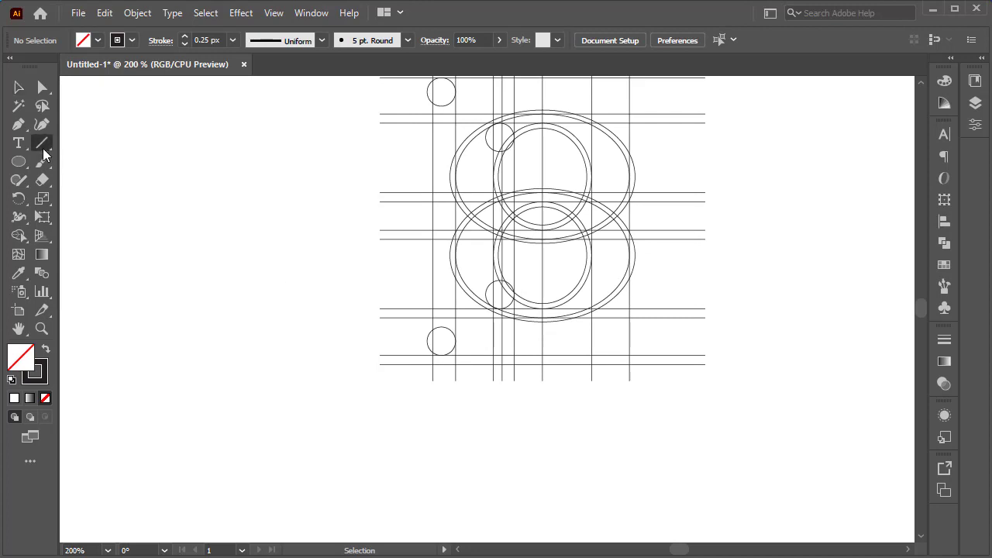
left_click_drag(359, 419, 766, 419)
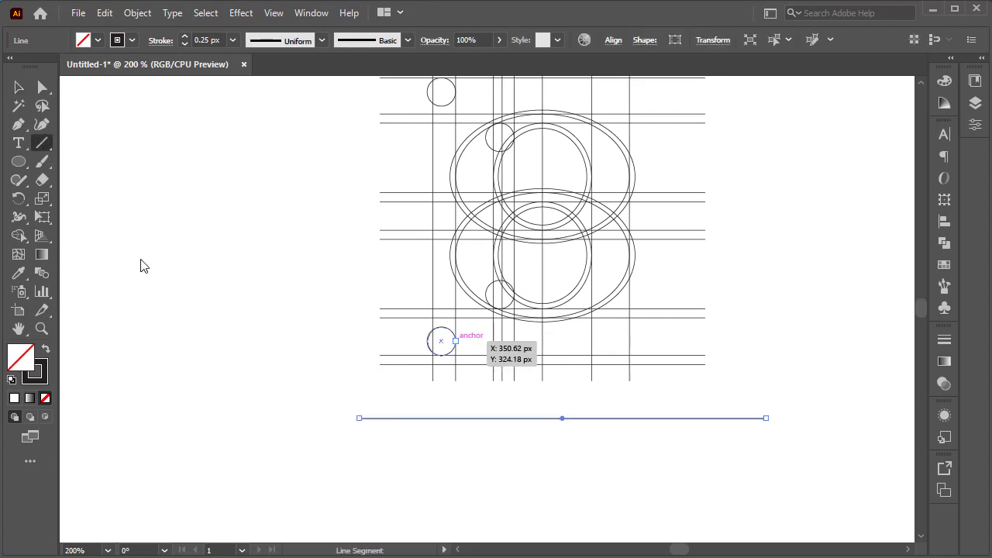
left_click(18, 87)
- Duplicate the new horizontal line just beneath itself to form a narrow pair, and select both lines
scroll(558, 418, "up", 1)
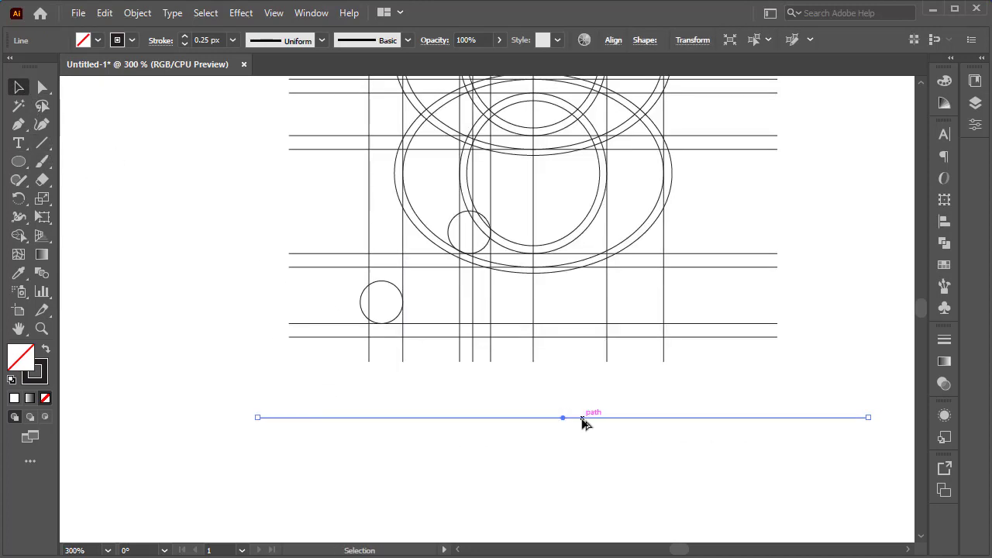
left_click_drag(583, 422, 553, 448)
left_click(582, 394)
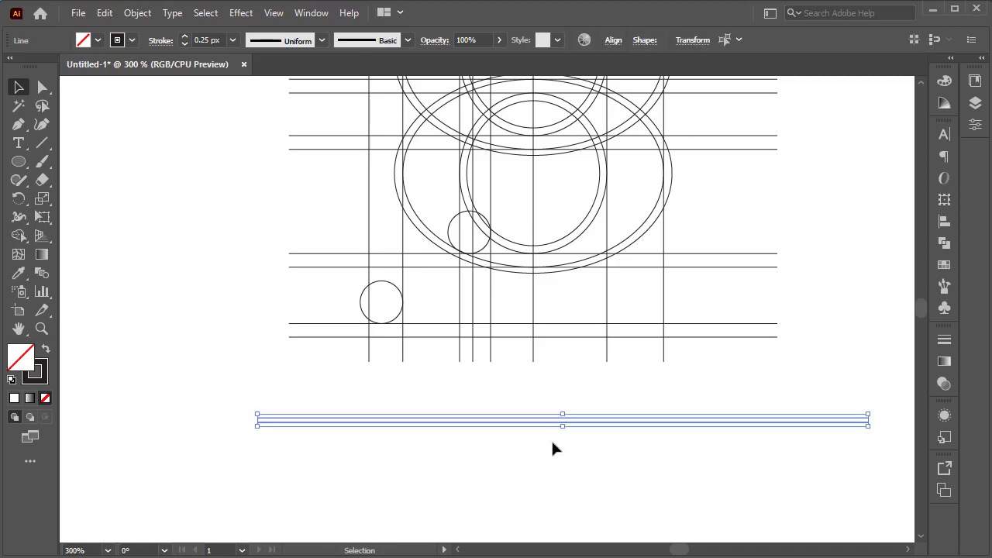
- Create a copy of the narrow line pair rotated 60° about the pair's centre
left_click(23, 196)
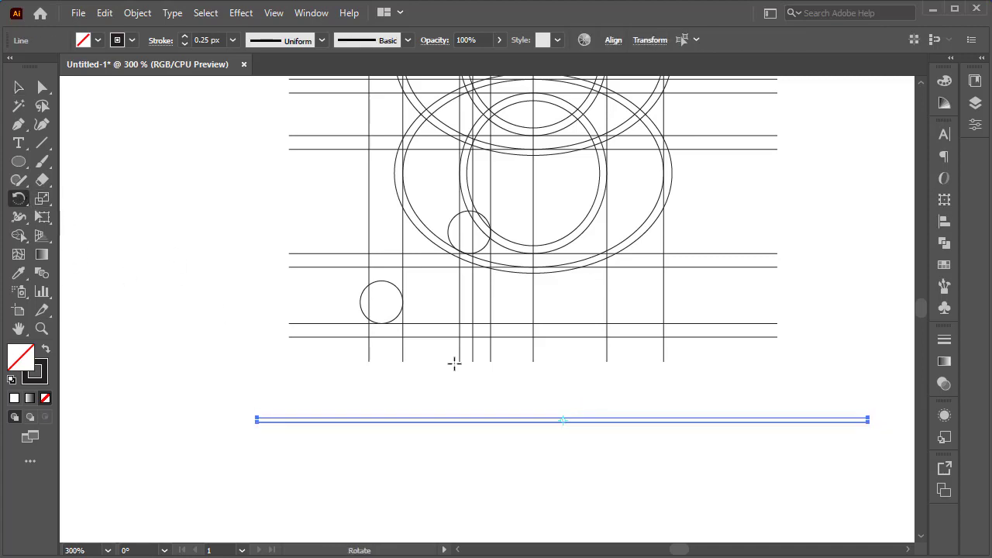
left_click(562, 420, "alt")
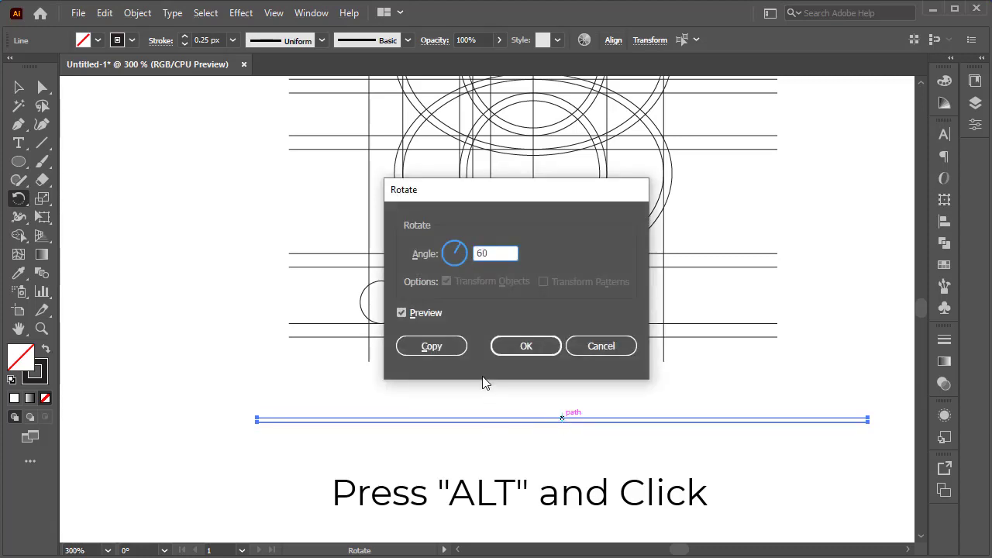
left_click(432, 346)
key("v")
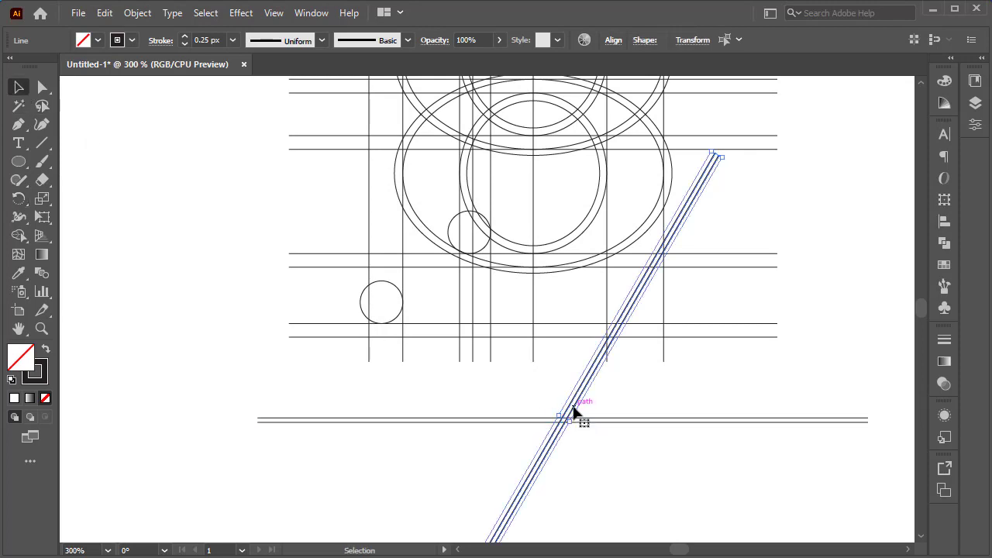
- Move the slanted pair so its left line crosses where the rightmost vertical meets the lower line of the pair at the lower ellipses' base
left_click_drag(574, 410, 643, 329)
scroll(643, 336, "up", 2)
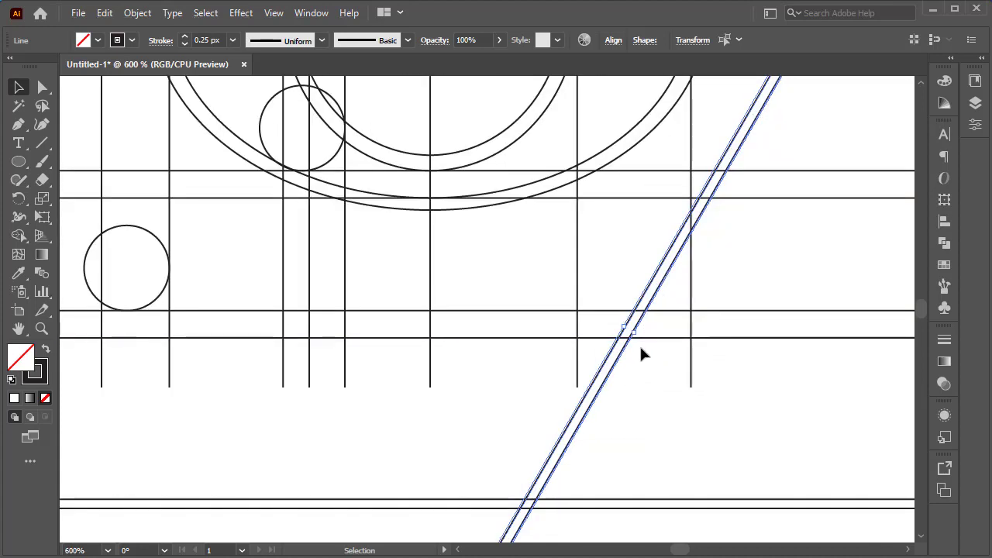
scroll(646, 346, "up", 2)
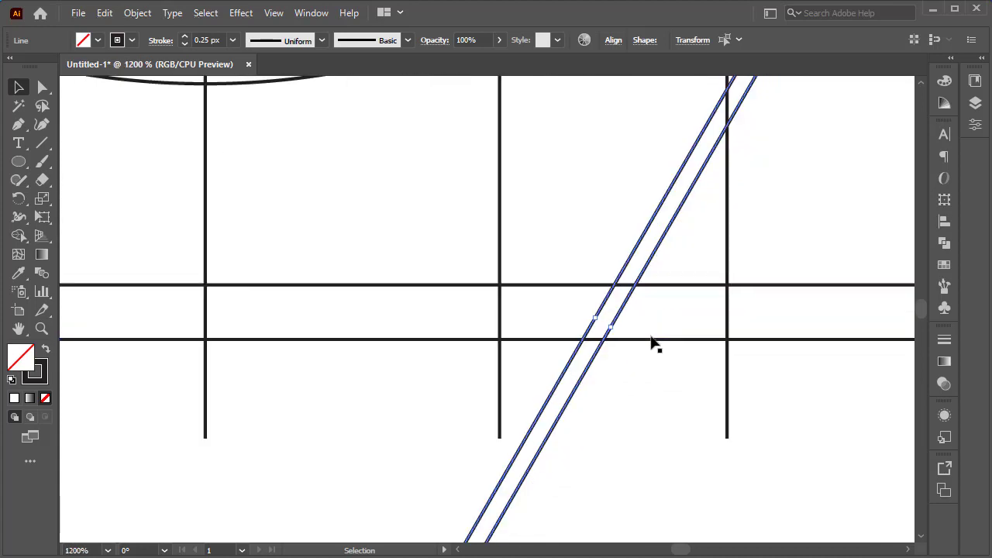
scroll(733, 322, "up", 2)
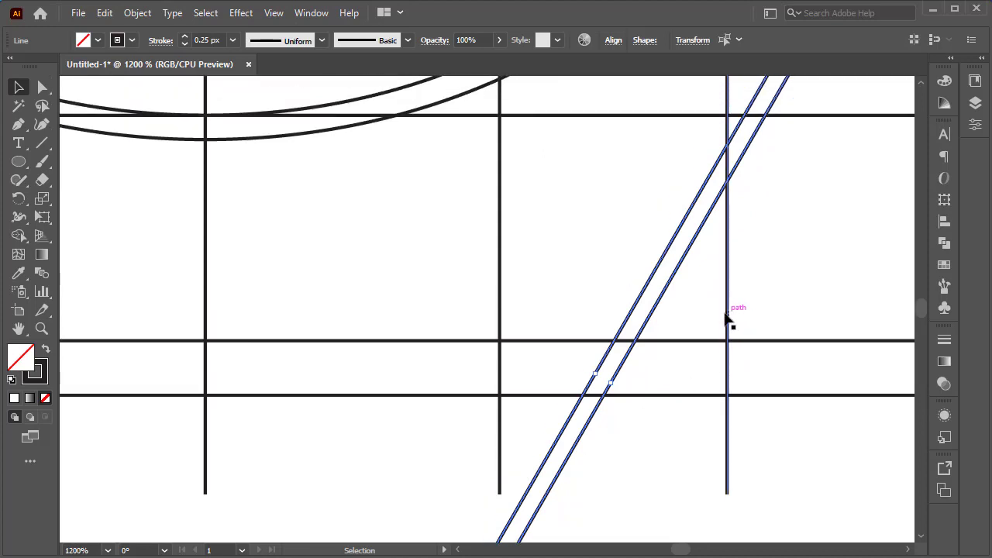
left_click_drag(665, 297, 746, 127)
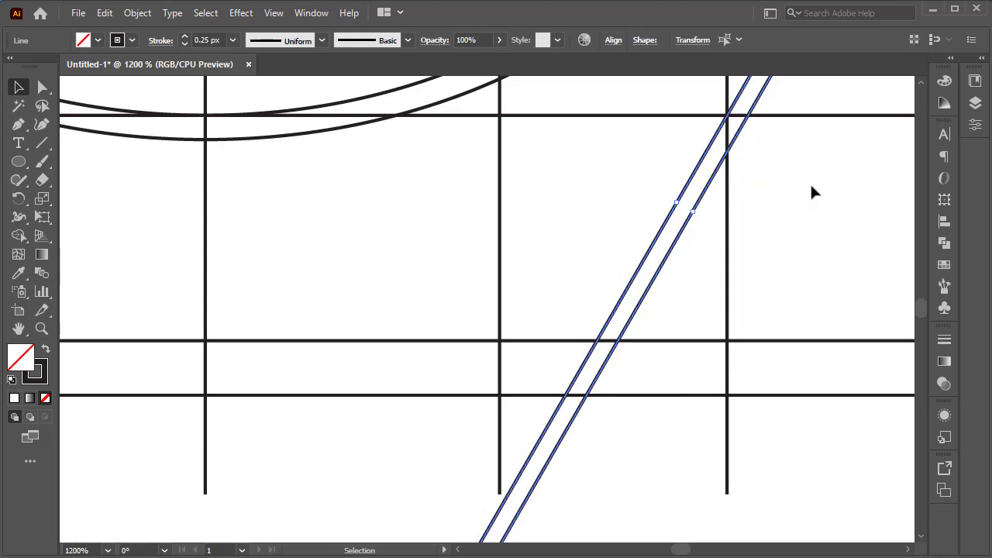
- Check the slanted pair's alignment with the guide intersection in outline view, return to preview and deselect it
scroll(789, 160, "up", 2)
scroll(709, 110, "up", 3)
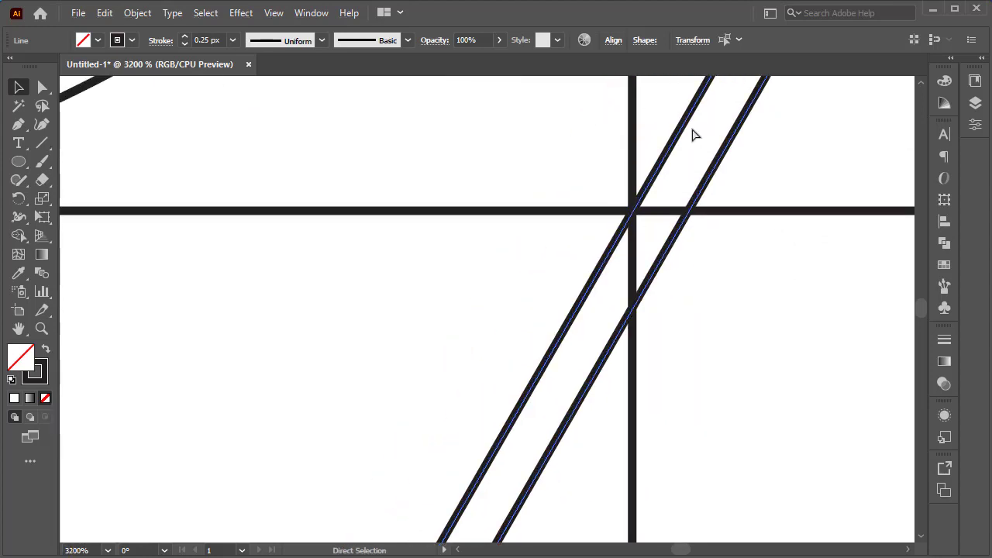
key("ctrl+y")
key("ctrl+y")
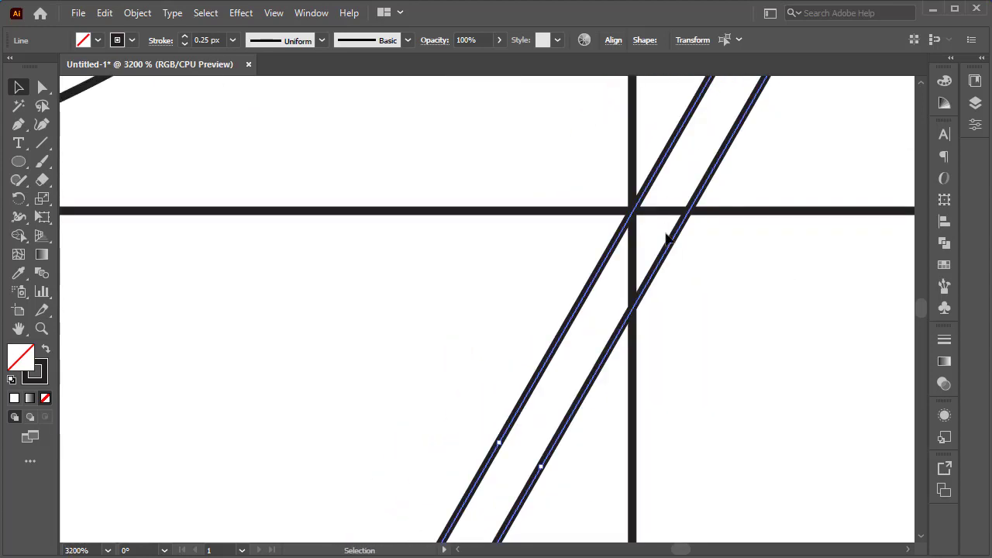
scroll(698, 264, "down", 3)
scroll(718, 318, "down", 4)
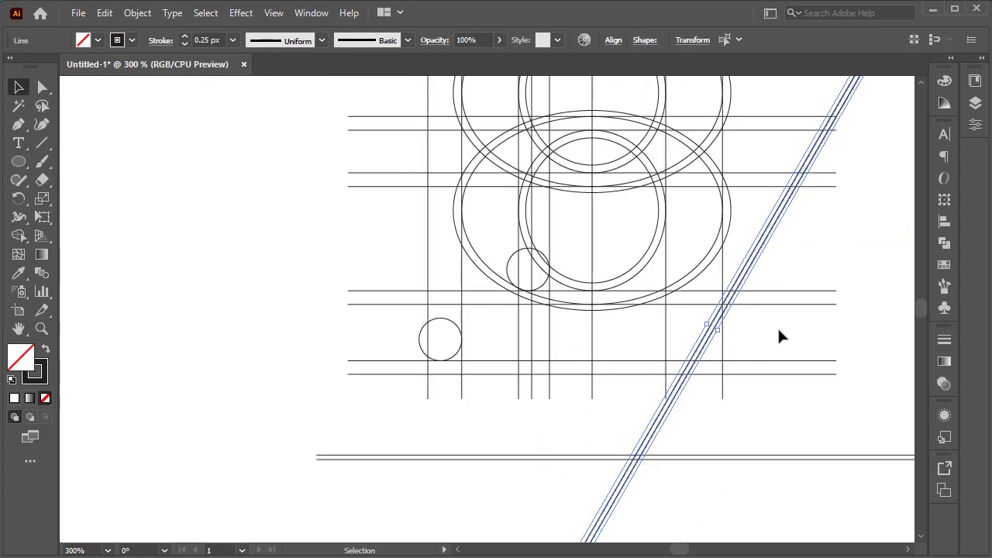
left_click(779, 331)
scroll(780, 331, "down", 1)
scroll(821, 396, "up", 1)
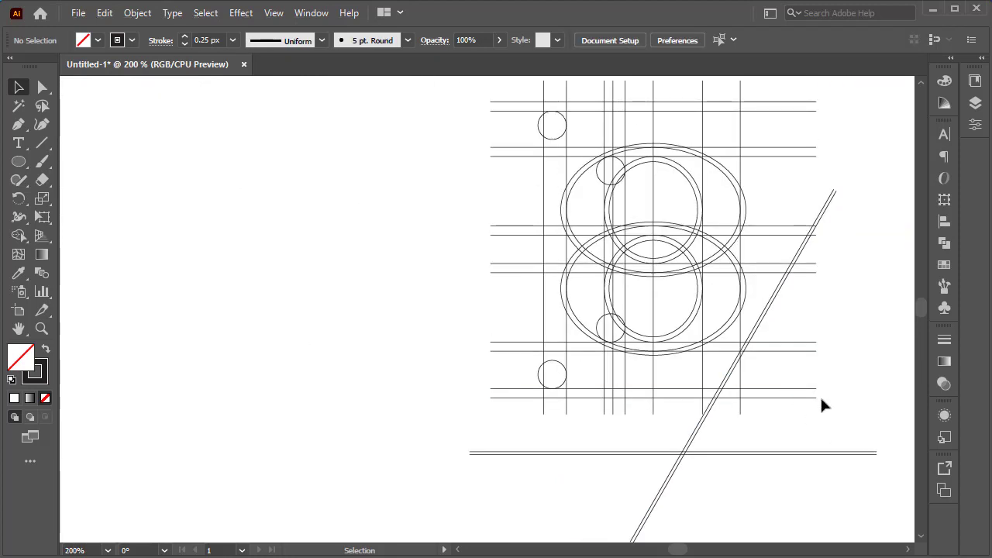
- Rotate the original narrow horizontal line pair below the grid by -60° about its centre, without keeping a copy
left_click(743, 452)
left_click(19, 198)
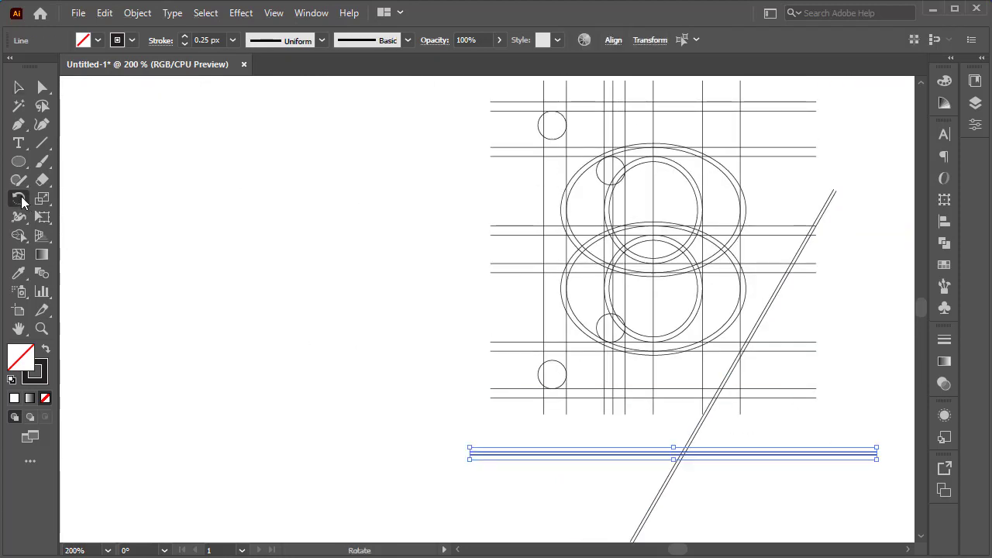
scroll(721, 500, "up", 4)
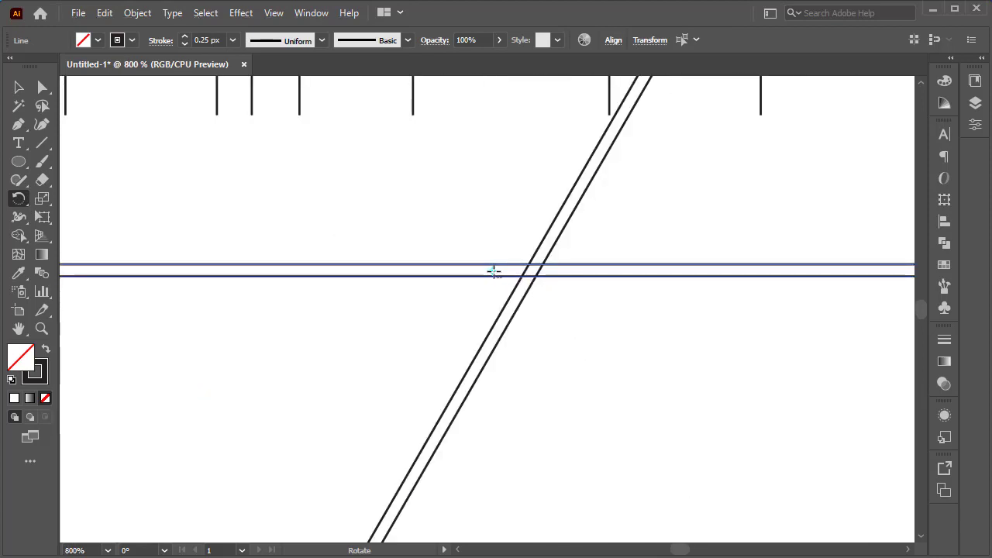
left_click(492, 271, "alt")
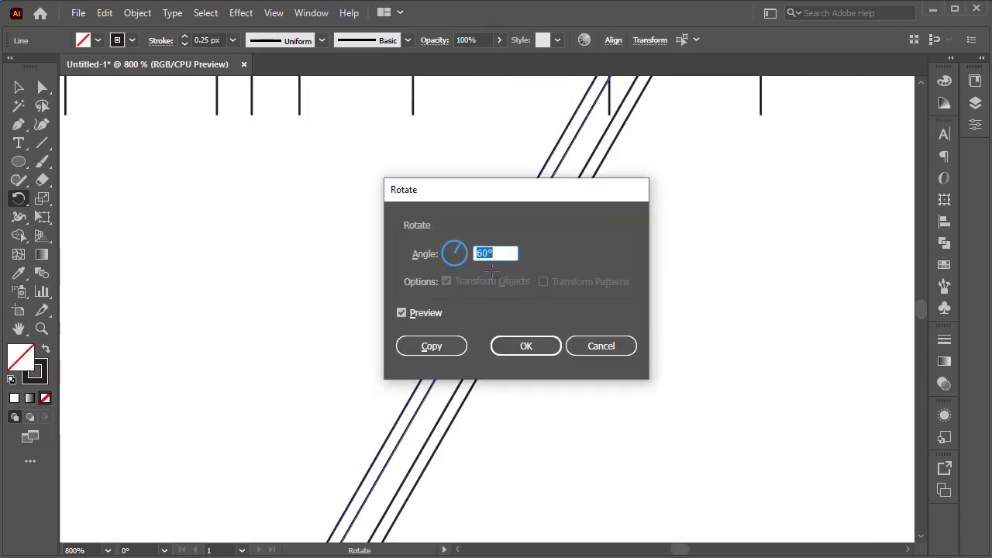
type("-6")
left_click(401, 313)
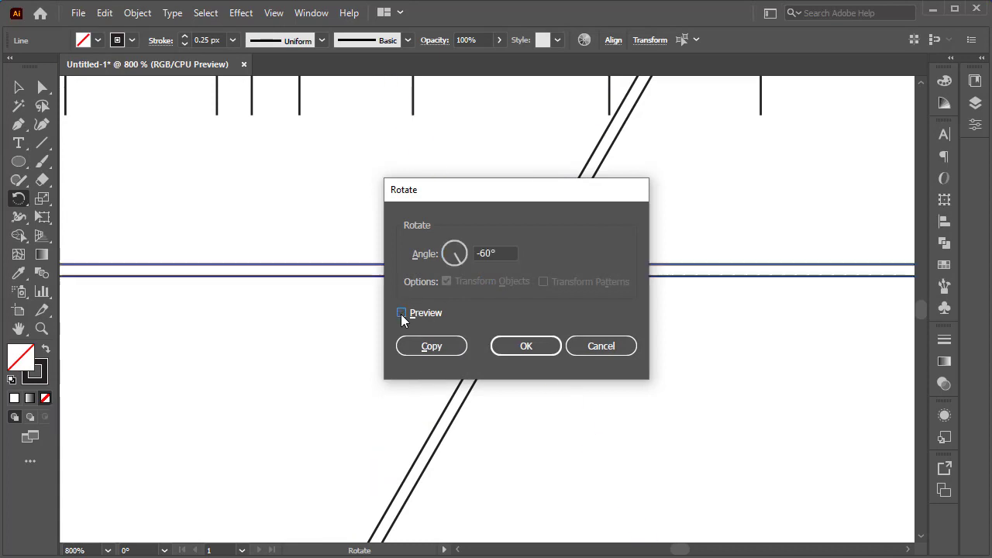
left_click(402, 313)
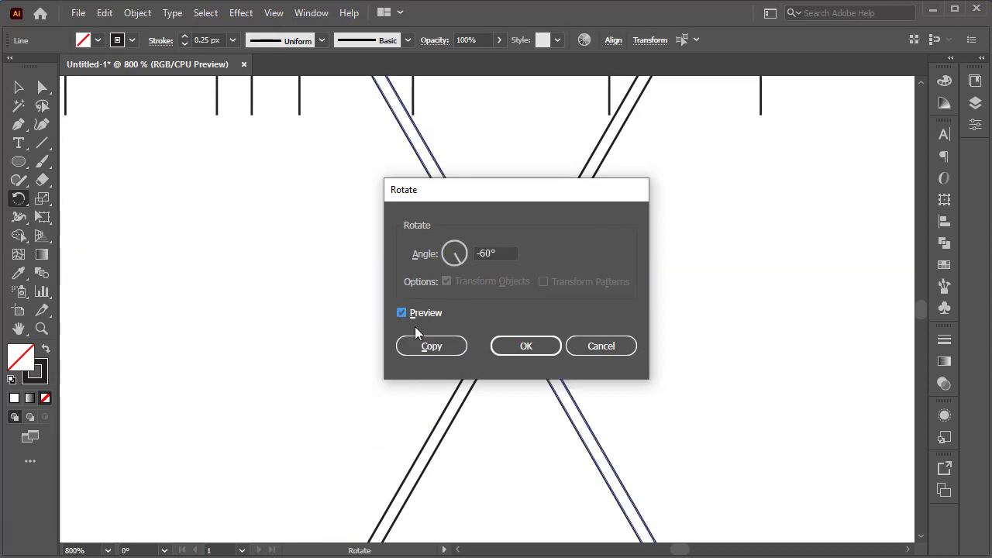
left_click(513, 351)
key("v")
left_click(532, 176)
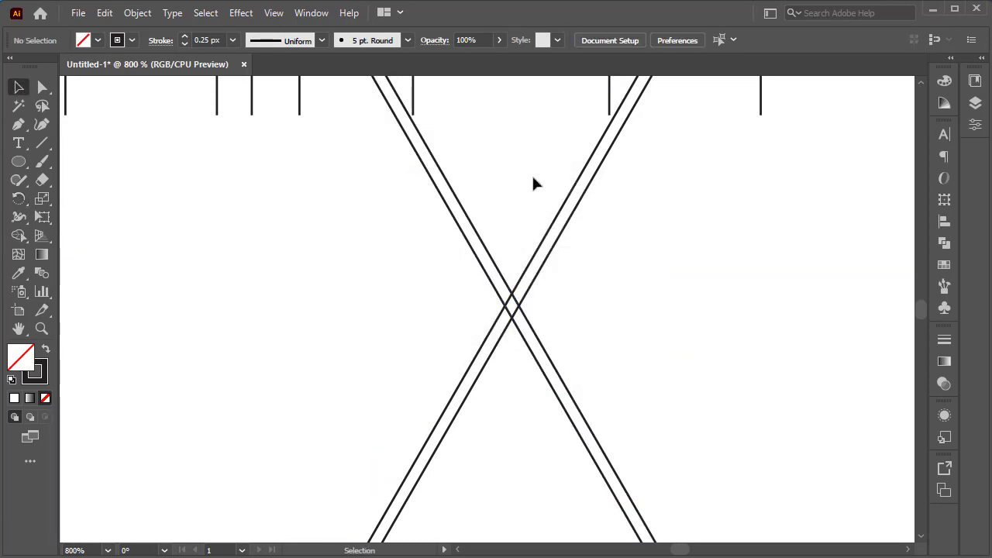
- Move the -60° pair up so its left line crosses where the rightmost vertical meets the upper line of the pair at the upper ellipses' top
scroll(532, 176, "down", 1)
scroll(532, 184, "down", 2)
scroll(530, 189, "up", 6)
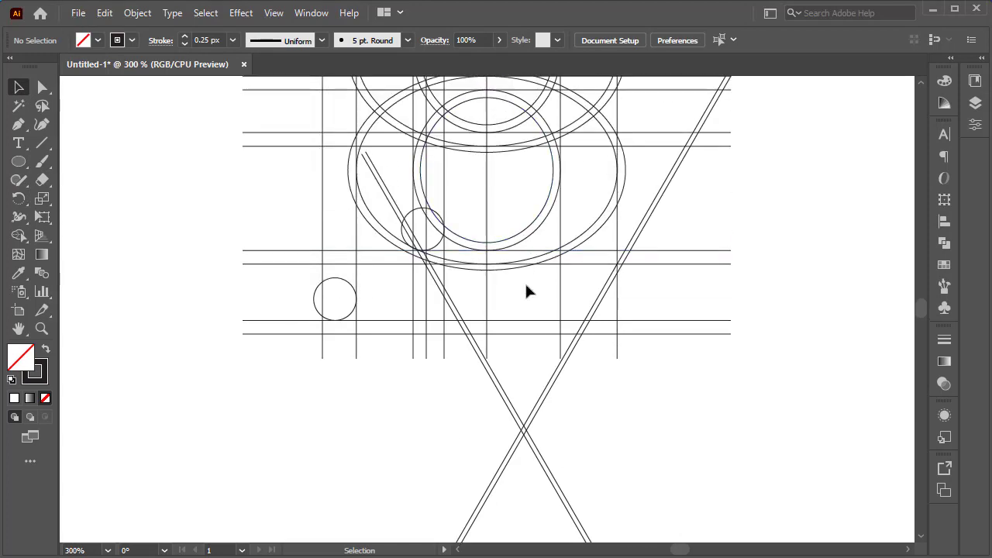
scroll(529, 331, "down", 2)
scroll(533, 361, "up", 1)
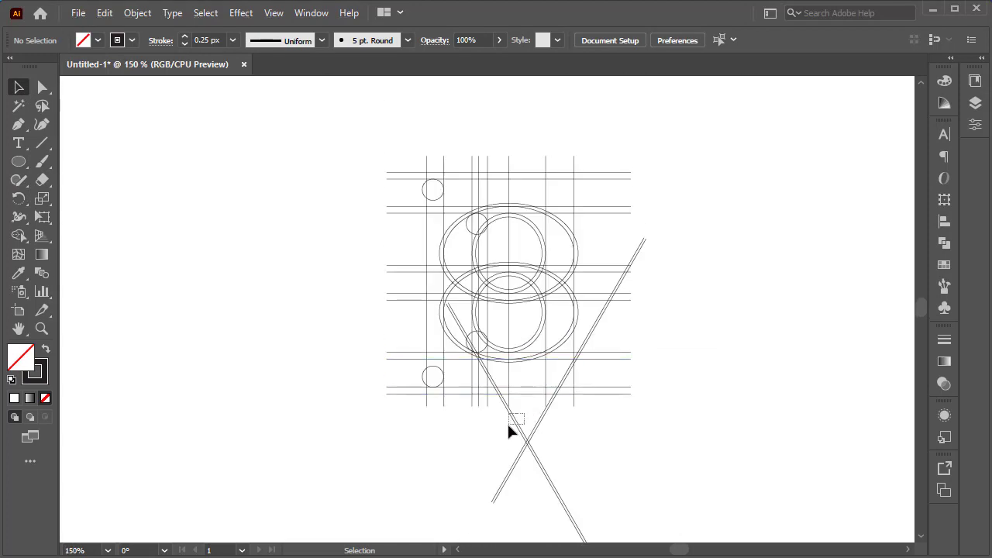
left_click_drag(520, 432, 550, 151)
scroll(616, 191, "up", 2)
scroll(577, 248, "up", 2)
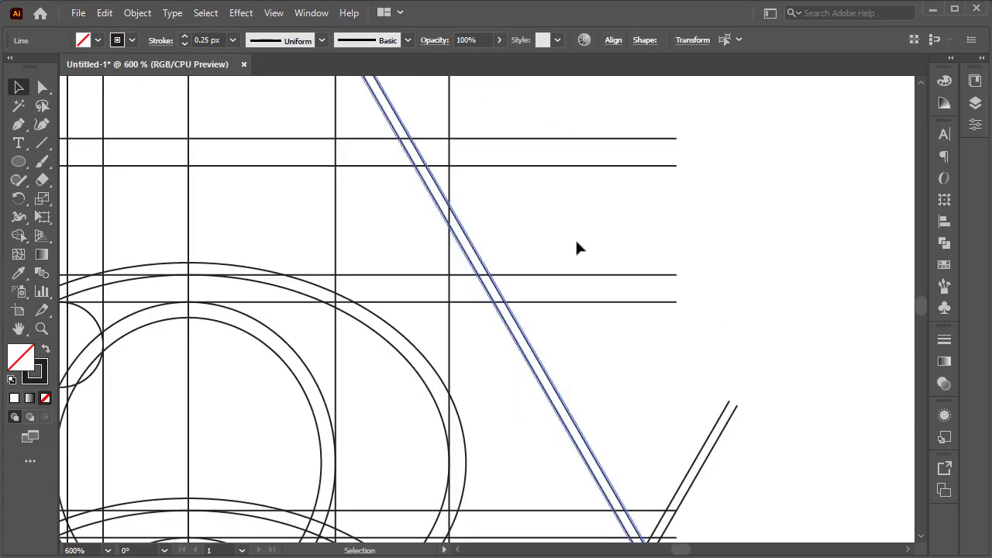
scroll(577, 248, "up", 2)
left_click_drag(370, 276, 321, 292)
left_click(413, 258)
scroll(413, 257, "down", 5)
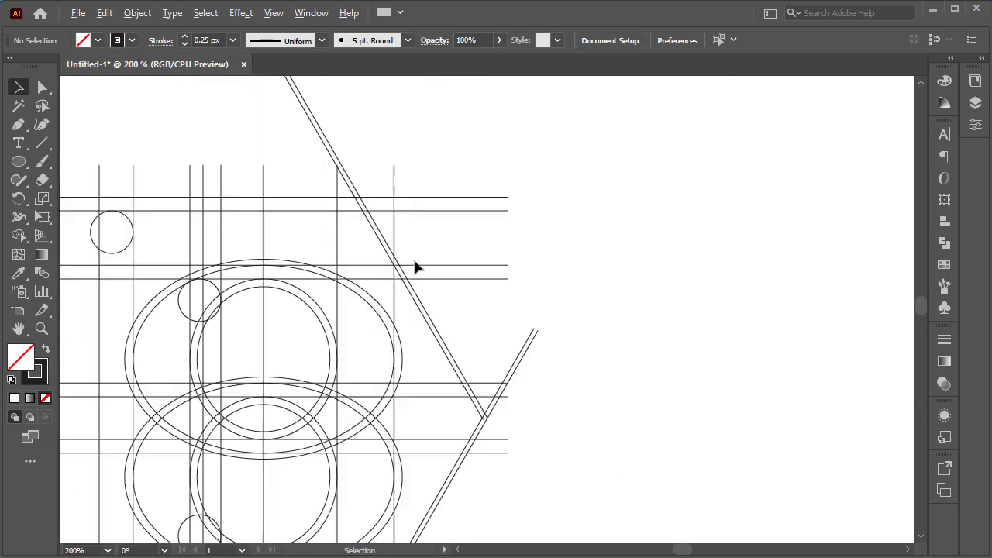
scroll(415, 267, "down", 1)
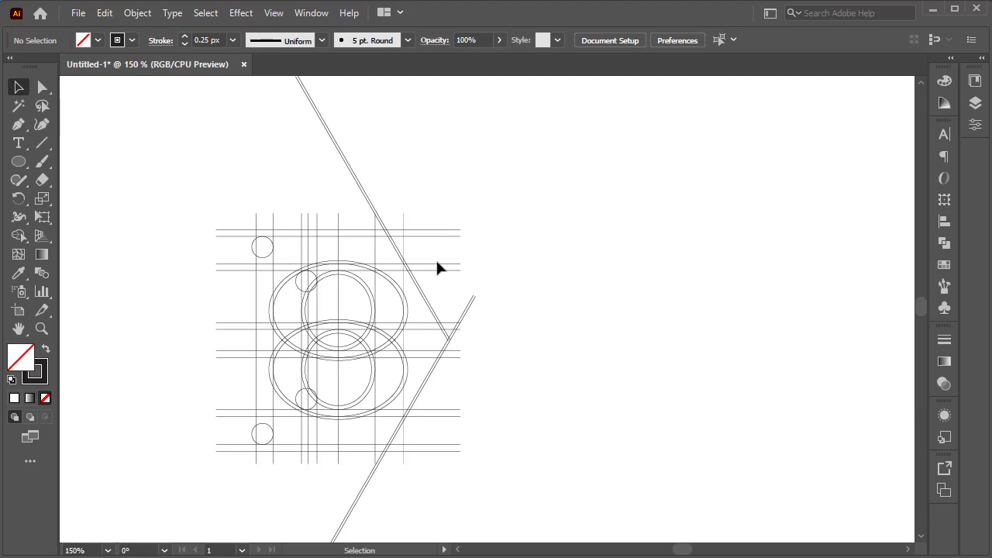
scroll(437, 265, "down", 1)
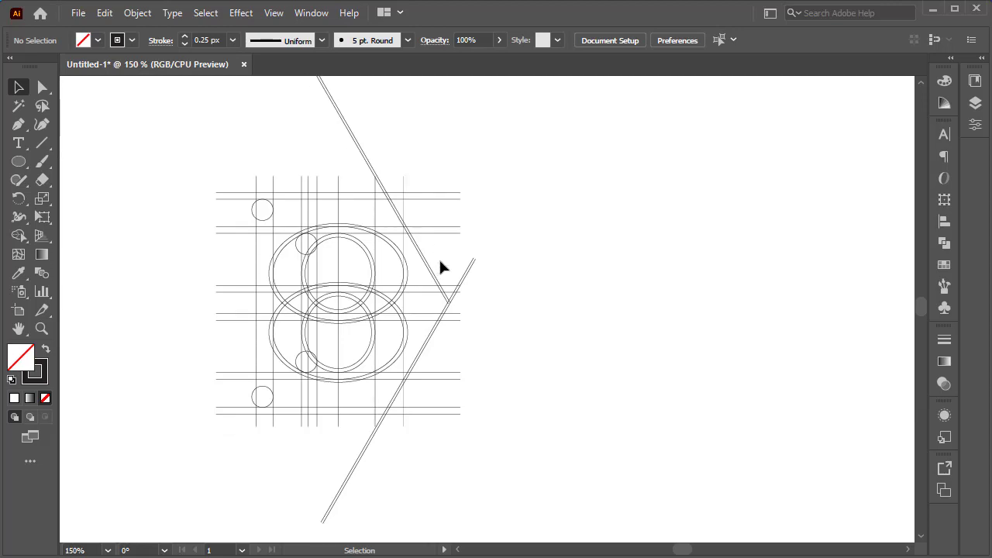
- Select the whole construction grid and set up the Shape Builder tool with a black fill and no stroke
mouse_move(462, 153)
left_mouse_down()
mouse_move(434, 167)
mouse_move(241, 421)
left_mouse_up()
scroll(335, 291, "up", 1)
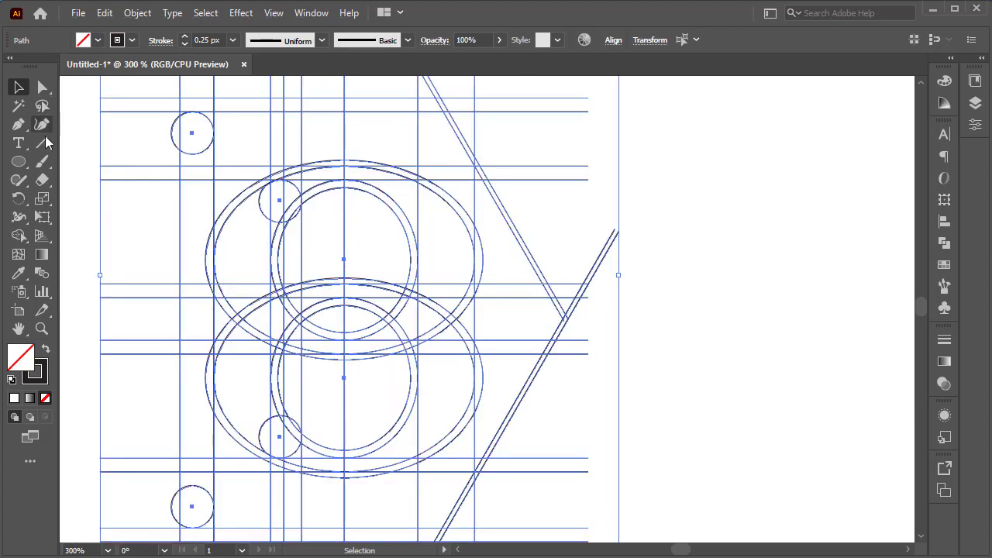
left_click(18, 235)
left_click(97, 40)
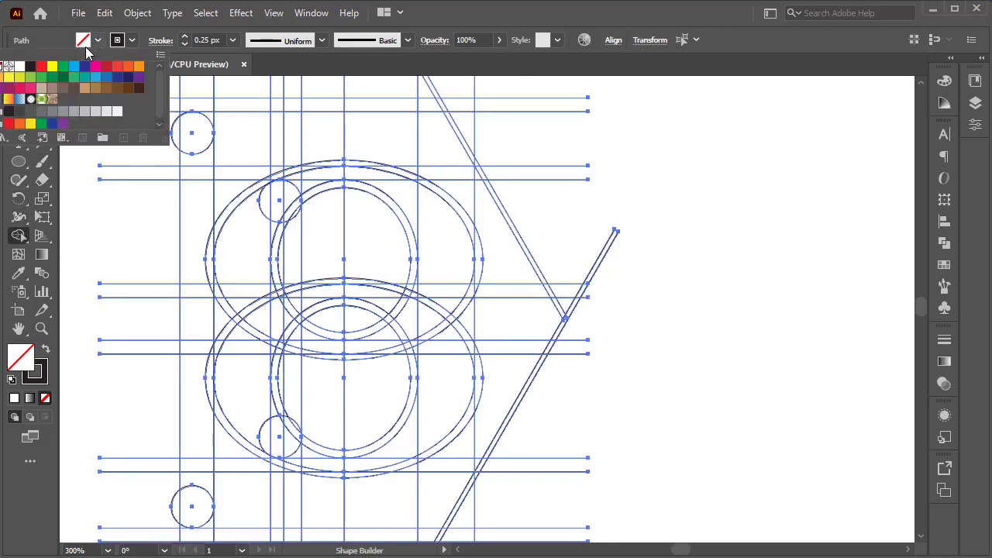
left_click(31, 66)
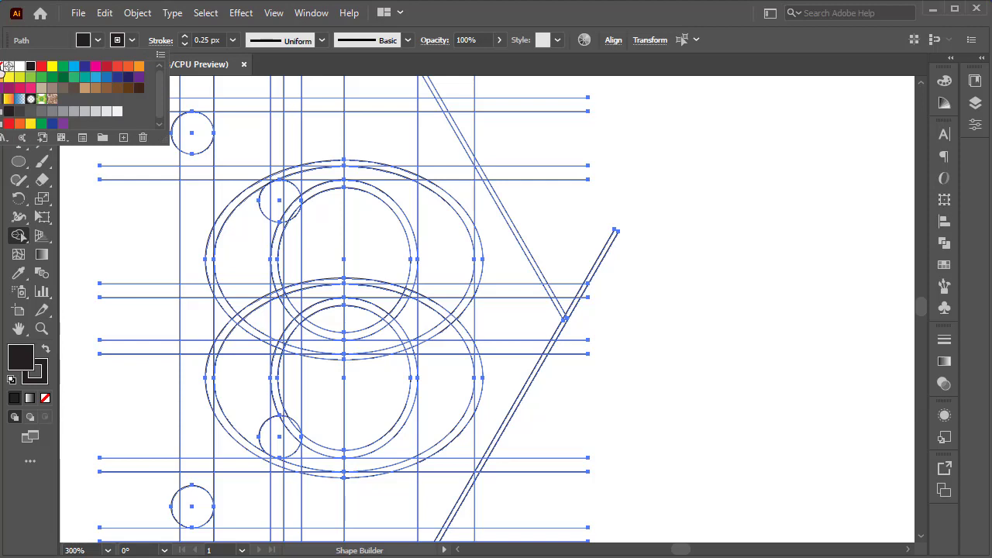
left_click(1, 67)
left_click(330, 182)
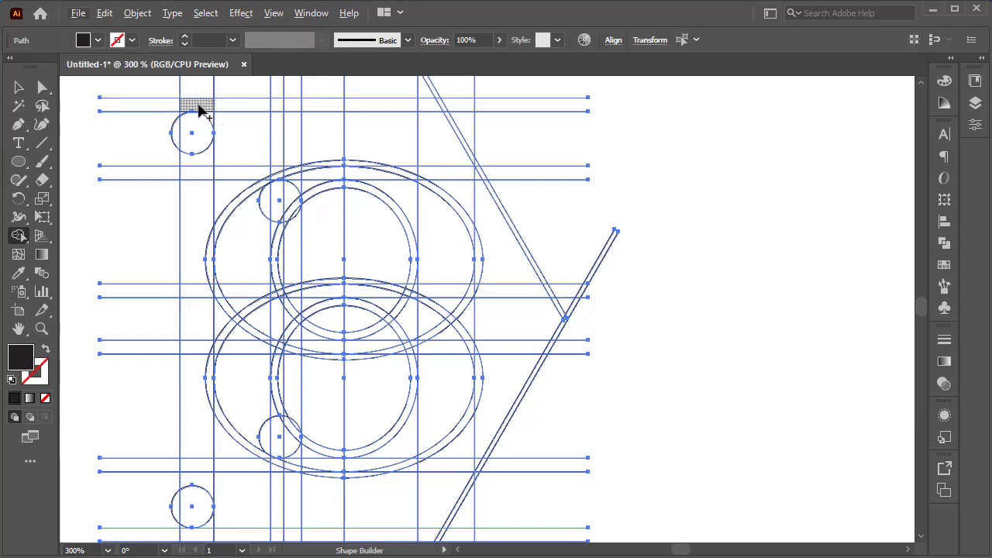
- Merge the upper-left regions into a black stem with a rounded serif, ending where the ellipses cross and including the small circle's overlap
left_click_drag(213, 118, 252, 133)
scroll(245, 134, "down", 1)
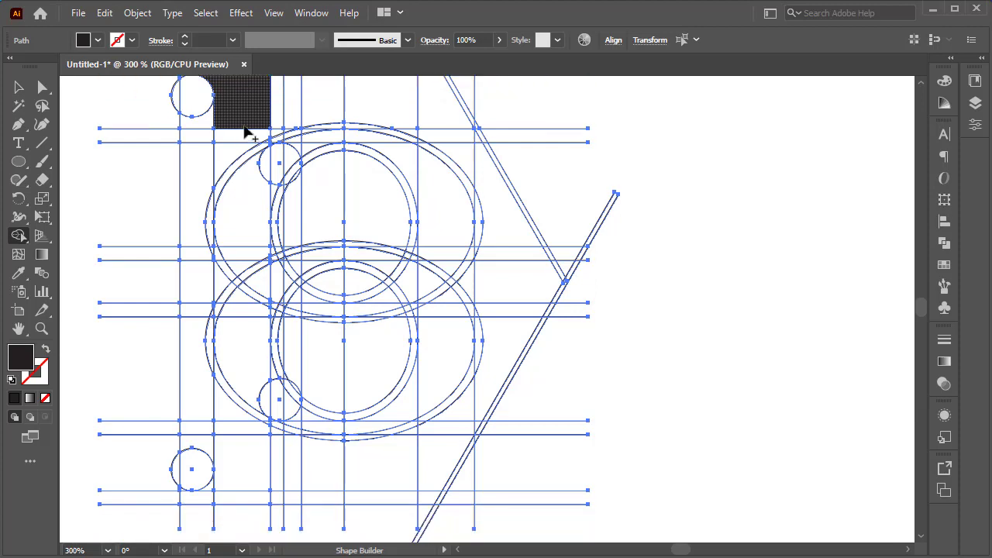
left_click_drag(241, 109, 240, 185)
left_click_drag(243, 225, 249, 265)
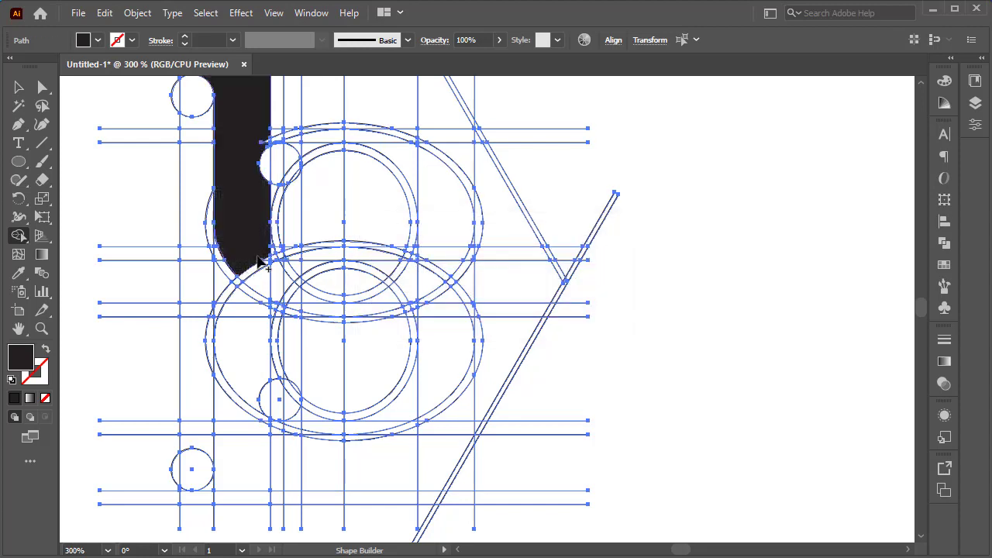
left_click(270, 150)
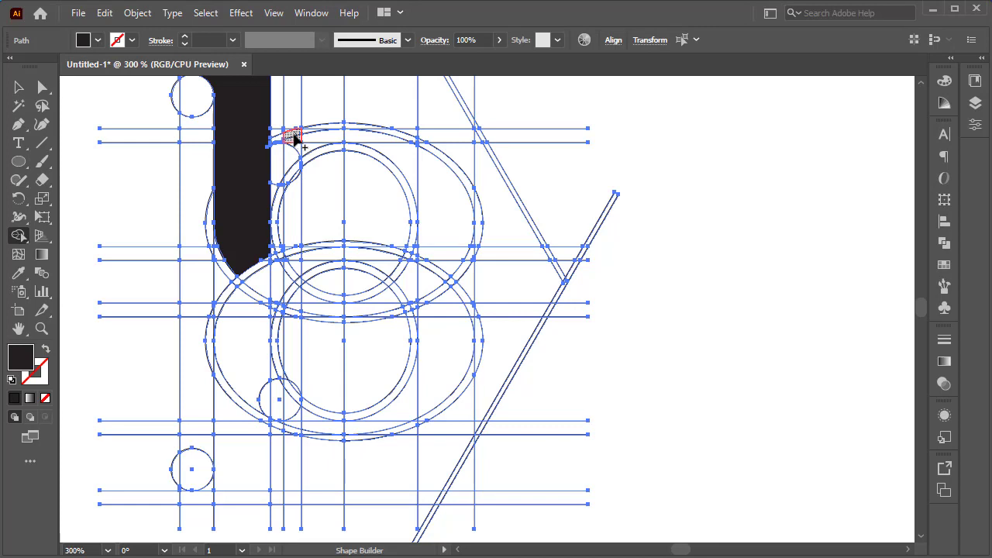
- Merge the regions beside the upper stem into a P shape whose bowl follows the upper ellipses' ring around its right side and base
mouse_move(293, 136)
left_mouse_down()
mouse_move(313, 137)
mouse_move(325, 207)
left_mouse_up()
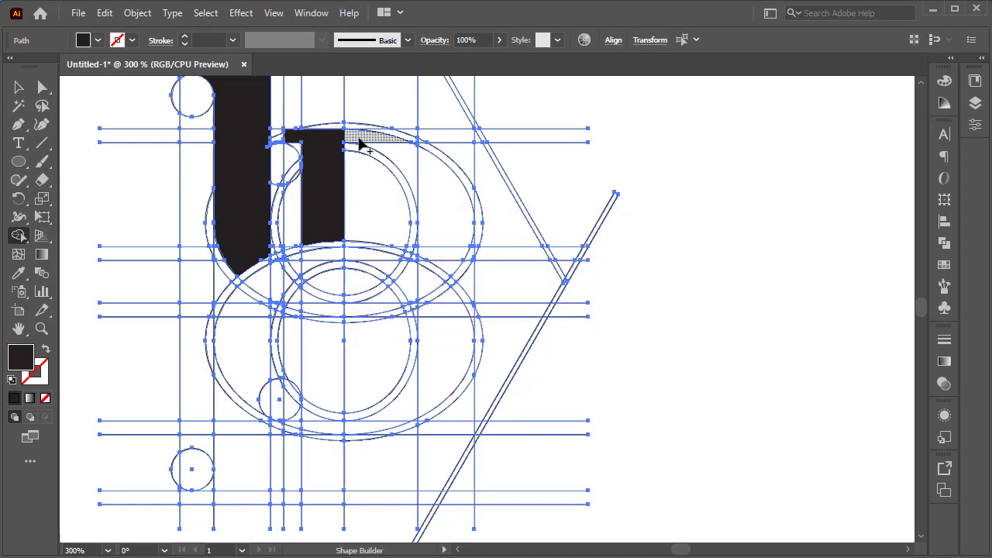
mouse_move(343, 134)
left_mouse_down()
mouse_move(398, 154)
mouse_move(439, 211)
left_mouse_up()
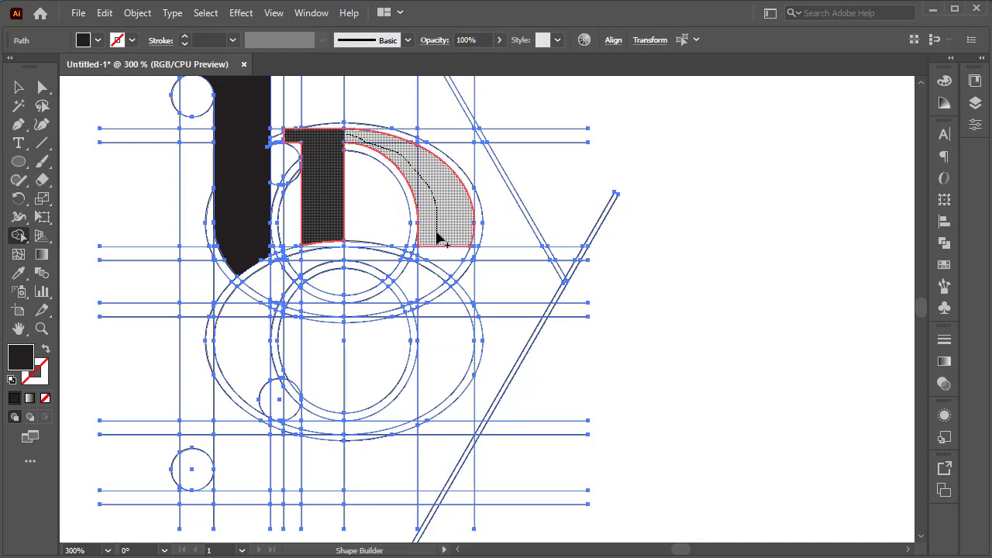
mouse_move(439, 245)
left_mouse_down()
mouse_move(414, 282)
mouse_move(418, 262)
mouse_move(427, 274)
mouse_move(408, 300)
mouse_move(339, 316)
mouse_move(302, 301)
mouse_move(317, 324)
left_mouse_up()
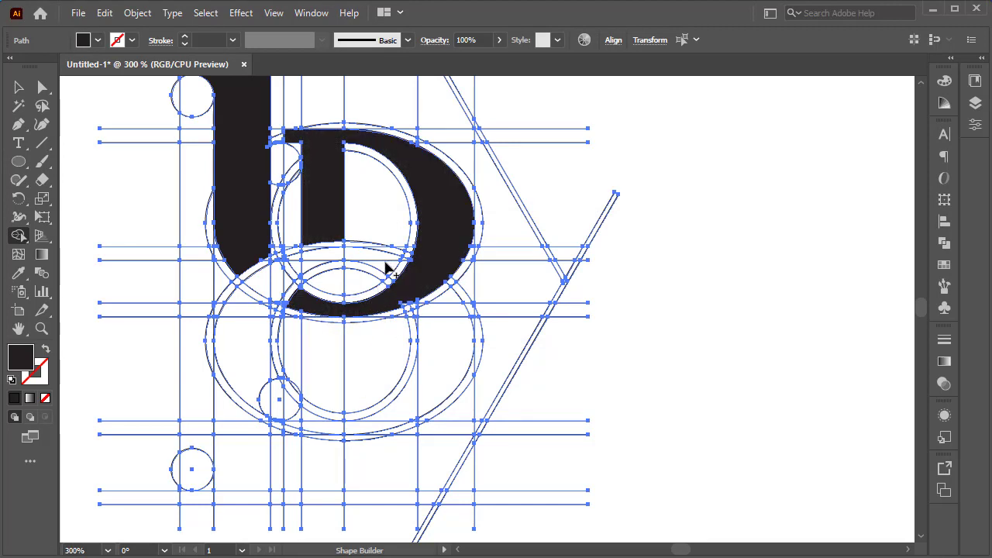
- Merge the lower ellipses' top arc, the lower-left stem and the base strip into one shape ending at the lower slanted pair
mouse_move(386, 268)
left_mouse_down()
mouse_move(323, 261)
mouse_move(296, 275)
mouse_move(298, 265)
mouse_move(273, 283)
mouse_move(247, 350)
left_mouse_up()
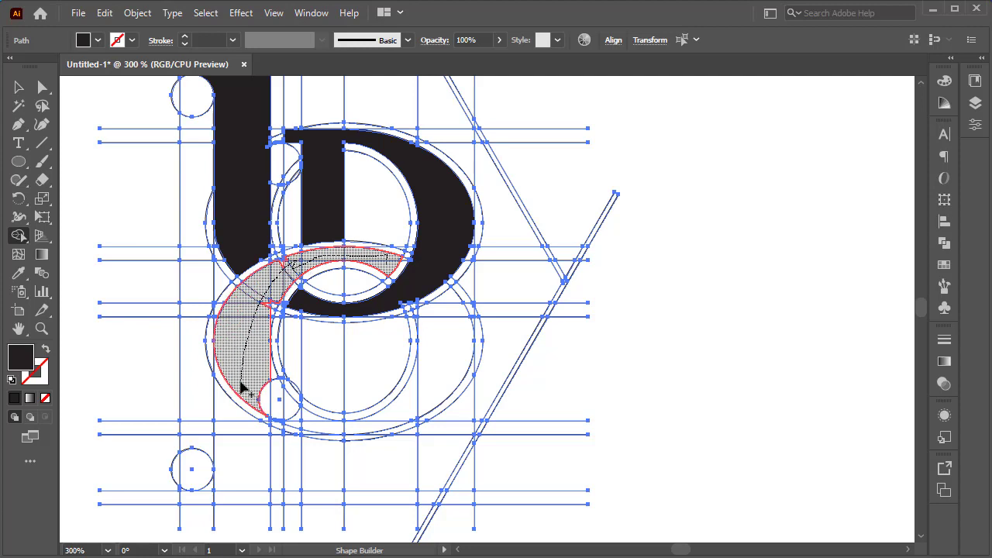
mouse_move(241, 386)
left_mouse_down()
mouse_move(243, 490)
mouse_move(237, 501)
mouse_move(195, 500)
mouse_move(213, 491)
mouse_move(256, 504)
mouse_move(361, 506)
left_mouse_up()
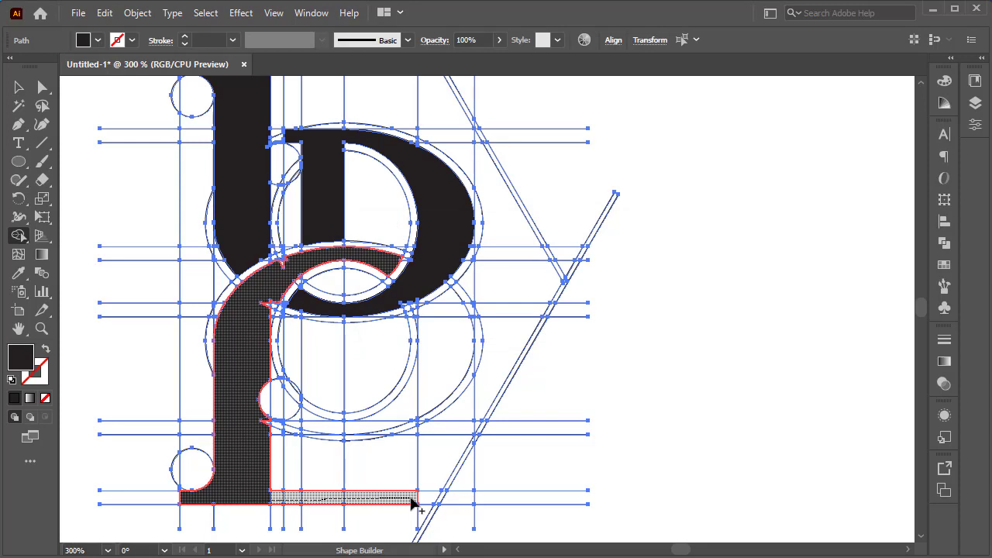
left_click_drag(420, 504, 460, 457)
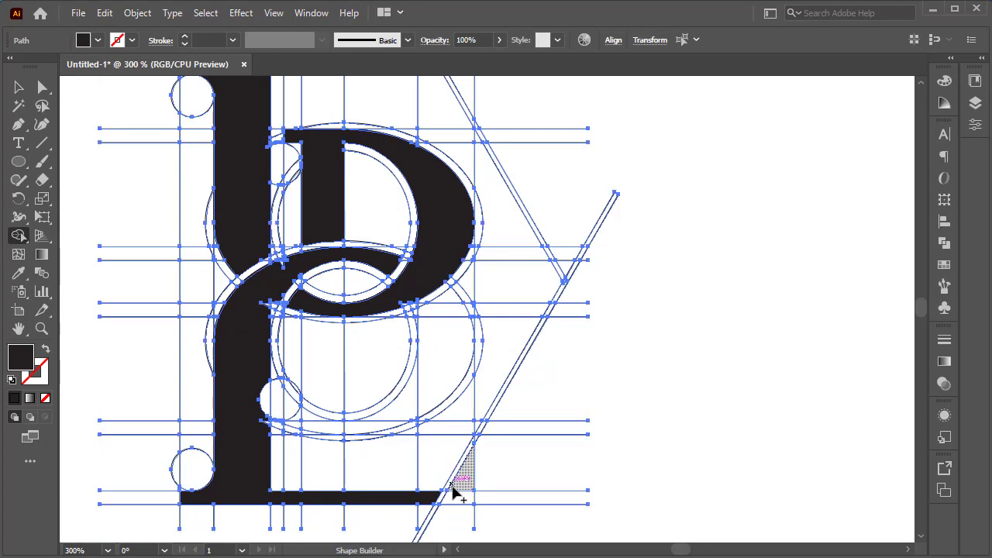
- Merge the narrow strip between the lower slanted lines, up to the rightmost vertical, into the base bar as a serif tip
scroll(455, 491, "up", 2)
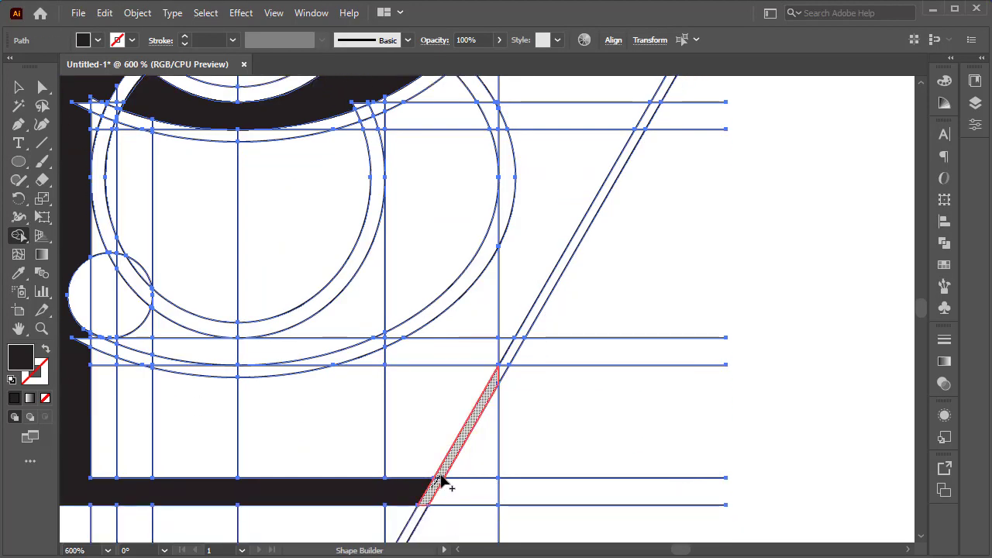
left_click_drag(443, 476, 435, 504)
scroll(457, 494, "down", 2)
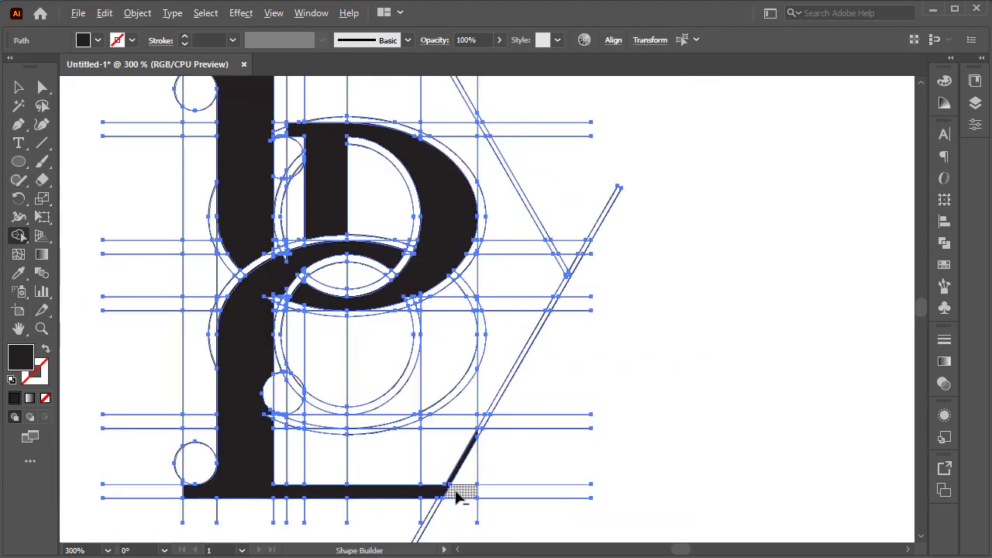
scroll(476, 447, "up", 1)
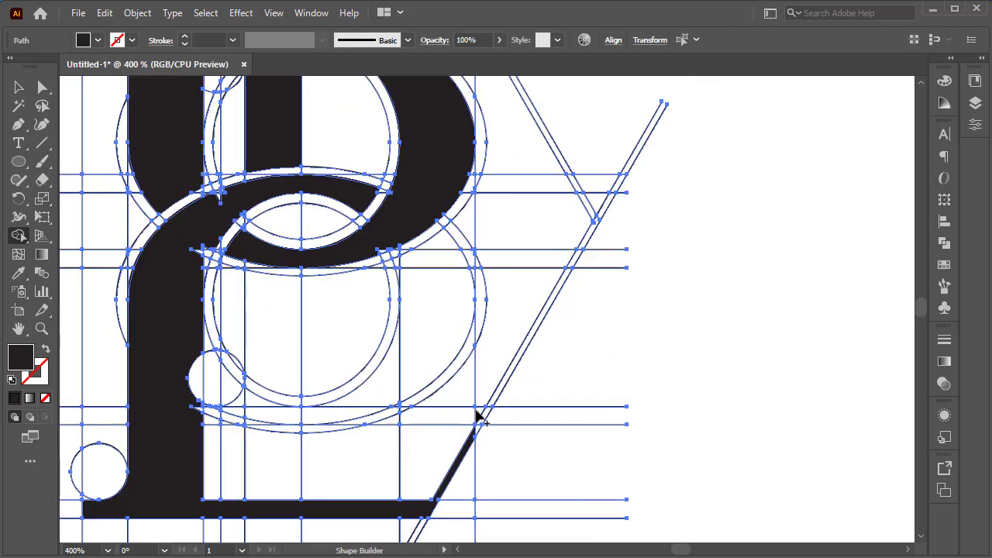
- Extend the upper stem with the top horizontal strip and the narrow strip between the upper slanted lines
scroll(483, 399, "up", 5)
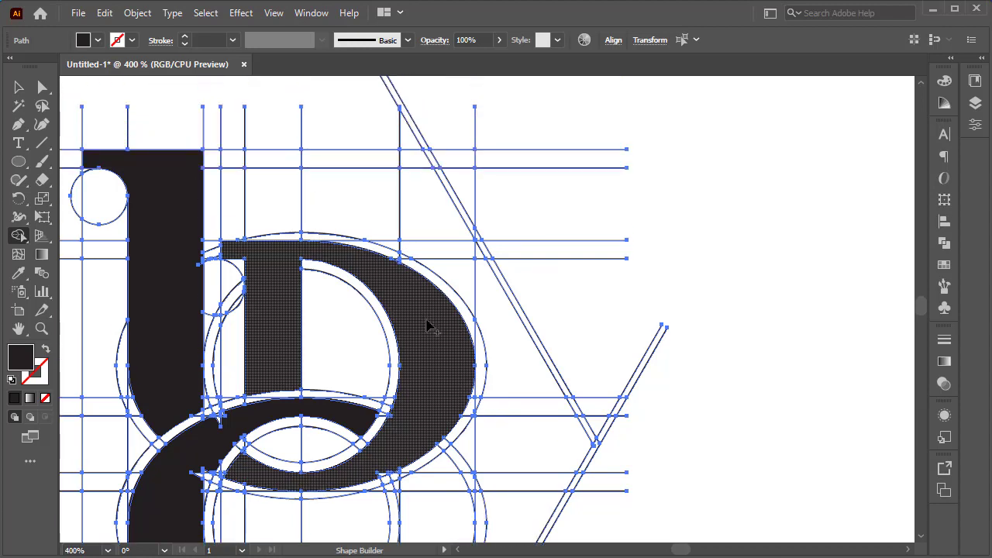
mouse_move(206, 162)
left_mouse_down()
mouse_move(431, 157)
mouse_move(476, 238)
left_mouse_up()
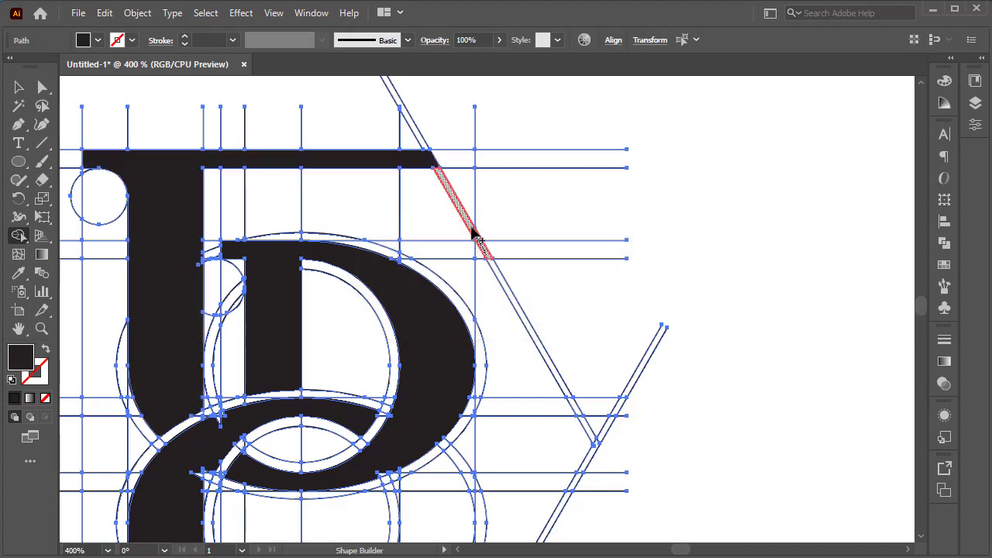
left_click(446, 190)
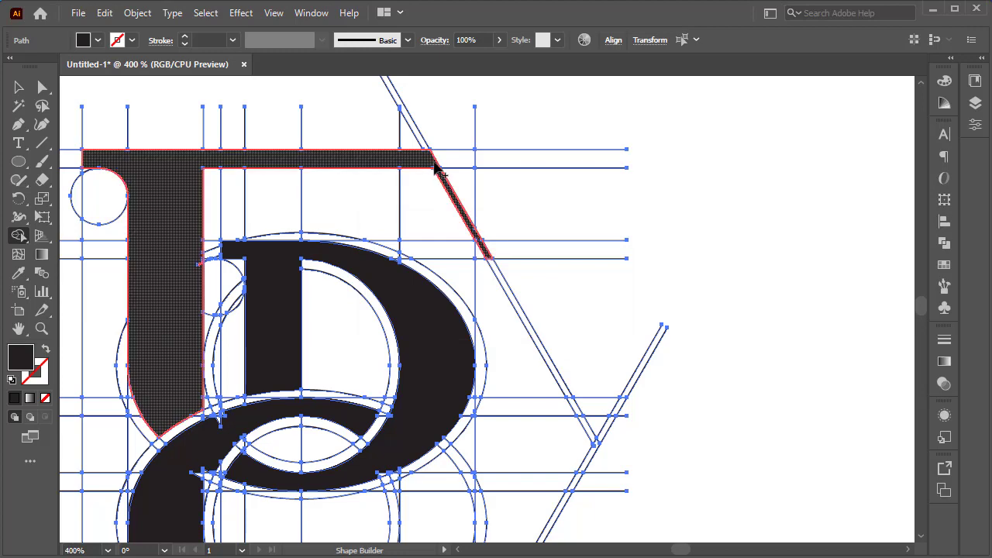
- Merge the corner piece outside the small upper circle into the P's stem to round its serif
scroll(430, 288, "down", 1)
scroll(430, 288, "down", 3)
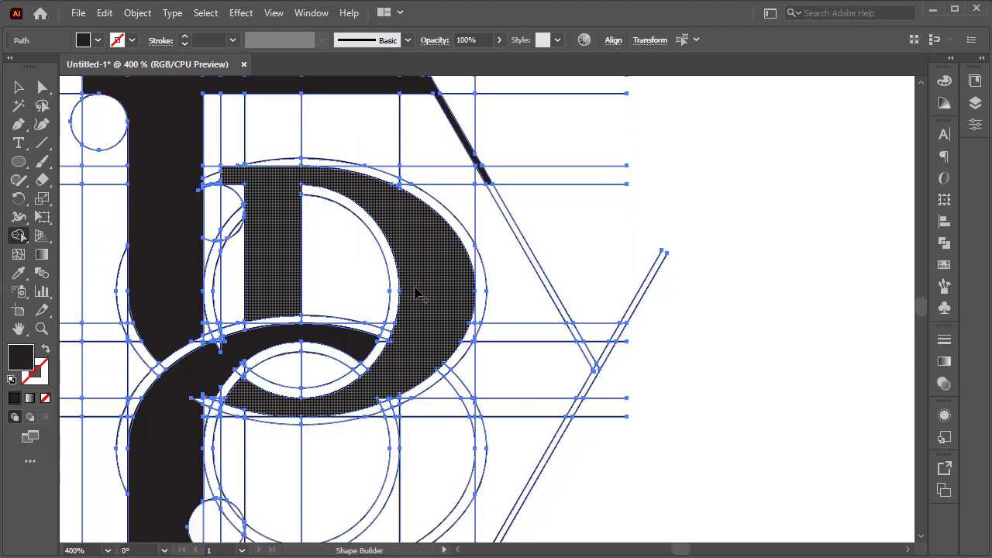
left_click_drag(241, 188, 268, 218)
scroll(280, 285, "down", 3)
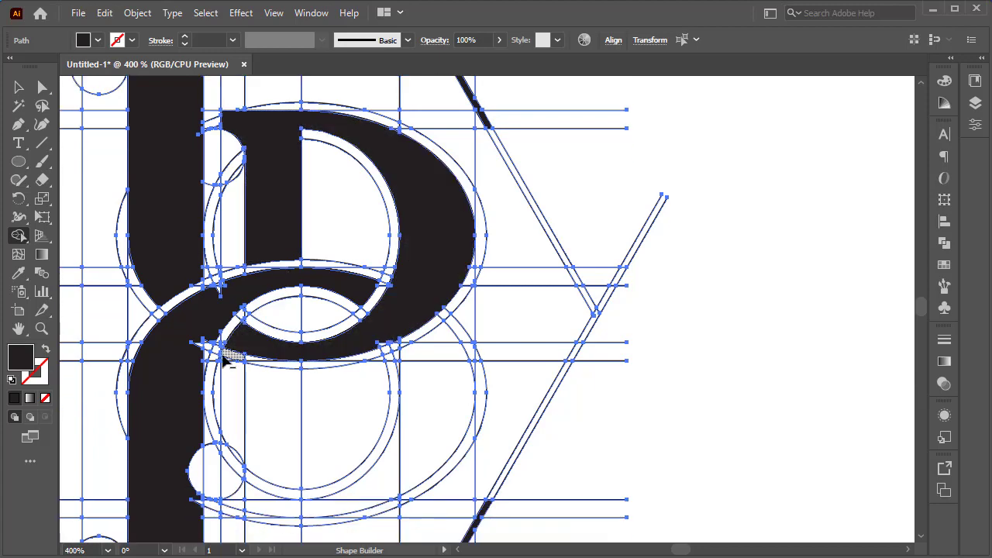
- Merge the leftover wedges beside the P's crossing with the curved arm into the lower stem shape
scroll(200, 360, "up", 3)
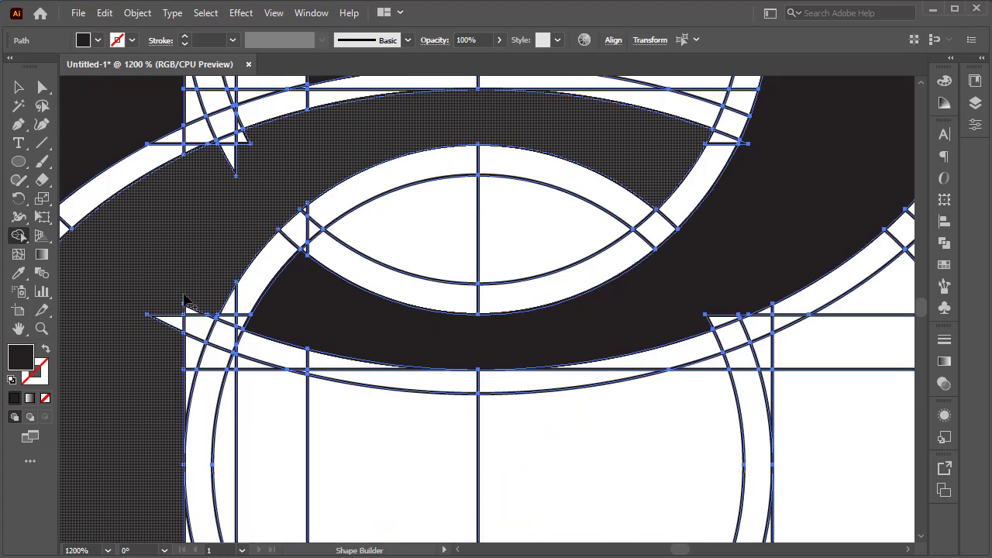
mouse_move(205, 295)
left_mouse_down()
mouse_move(186, 397)
mouse_move(179, 298)
mouse_move(175, 309)
mouse_move(232, 140)
left_mouse_up()
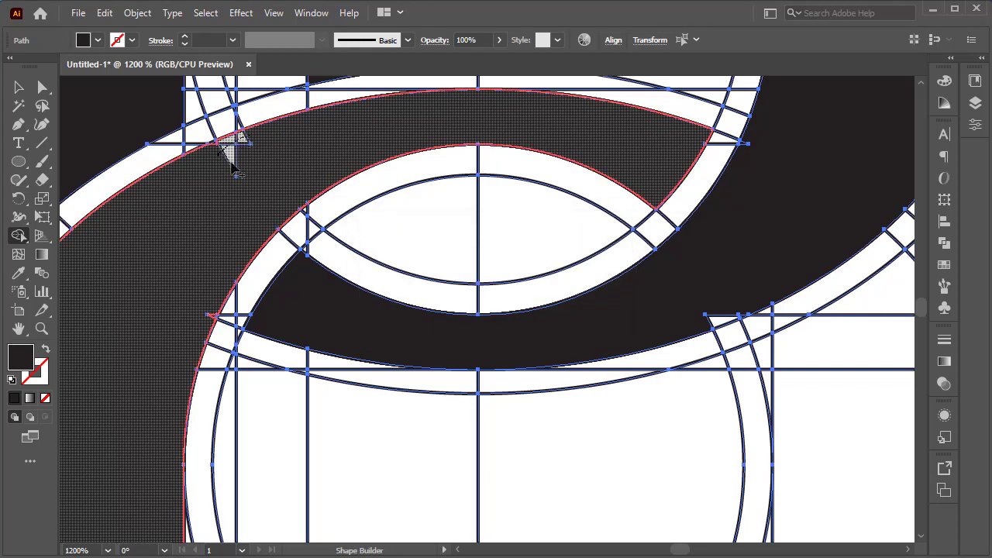
left_click(218, 149)
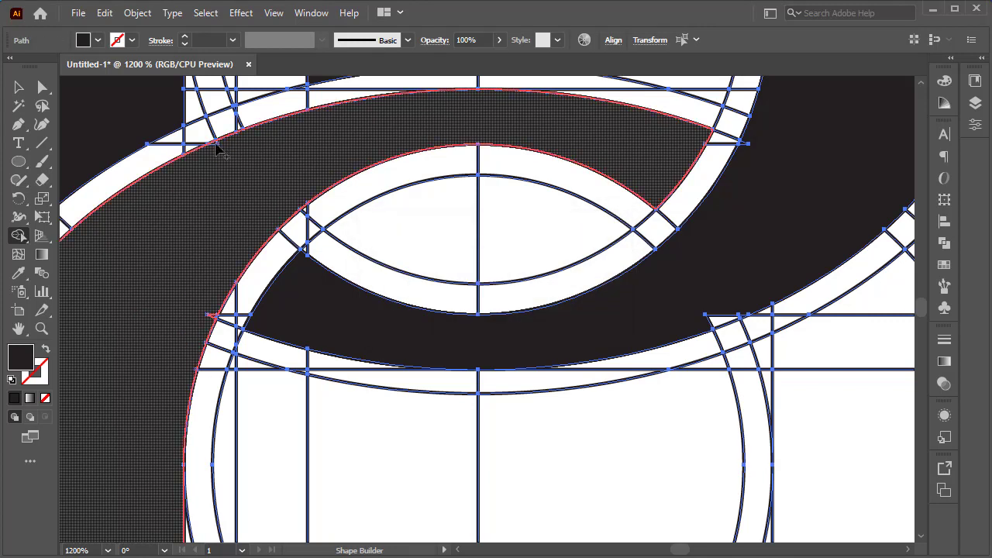
scroll(209, 286, "down", 1)
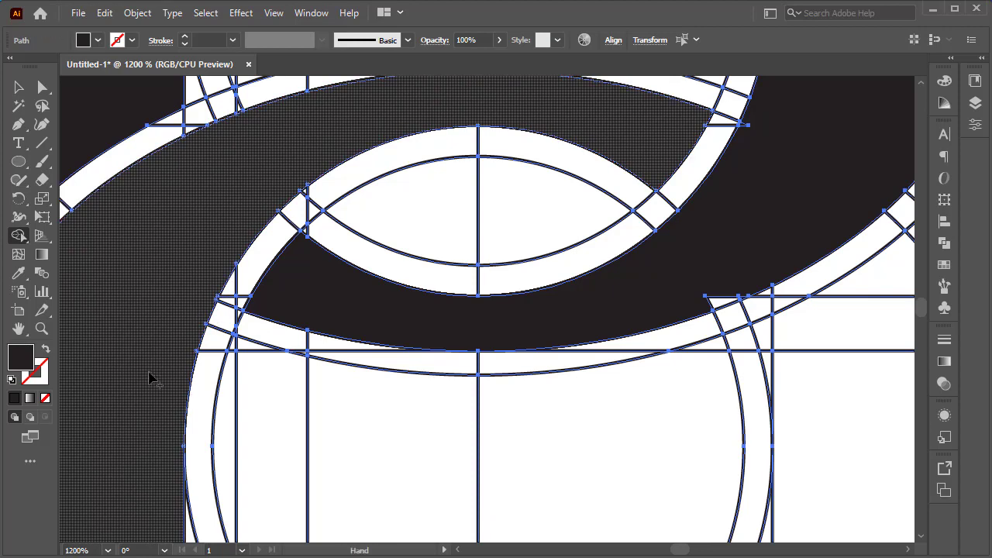
- Merge the leftover part of the small lower circle and the slivers beside it into the lower stem, straightening its right edge
left_click_drag(151, 377, 308, 93)
mouse_move(306, 273)
left_mouse_down()
mouse_move(306, 427)
mouse_move(321, 510)
mouse_move(328, 494)
left_mouse_up()
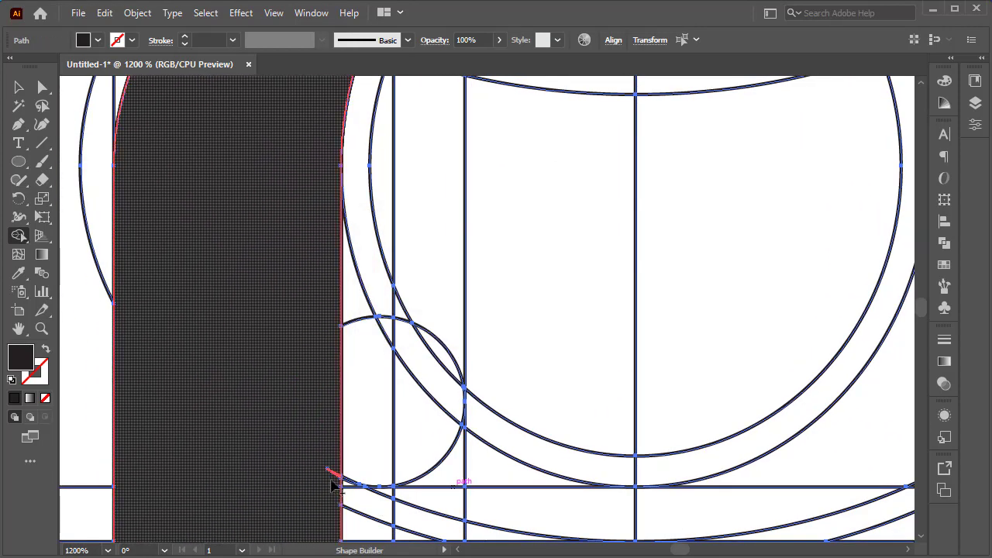
scroll(333, 378, "down", 10)
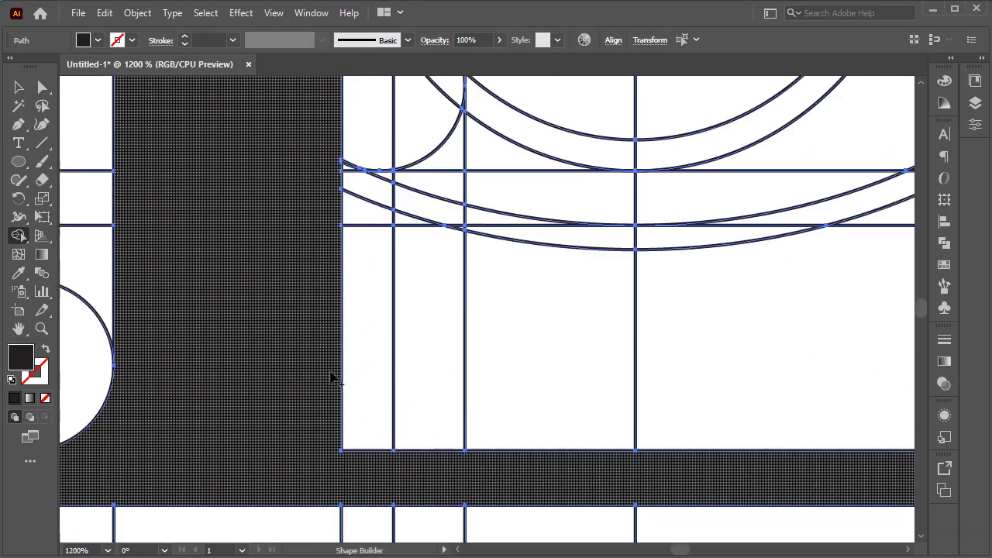
- Merge the thin leftover sliver beside the small upper circle into the right edge of the upper stem
key("ctrl+minus")
key("ctrl+minus")
key("ctrl+minus")
scroll(256, 364, "up", 2)
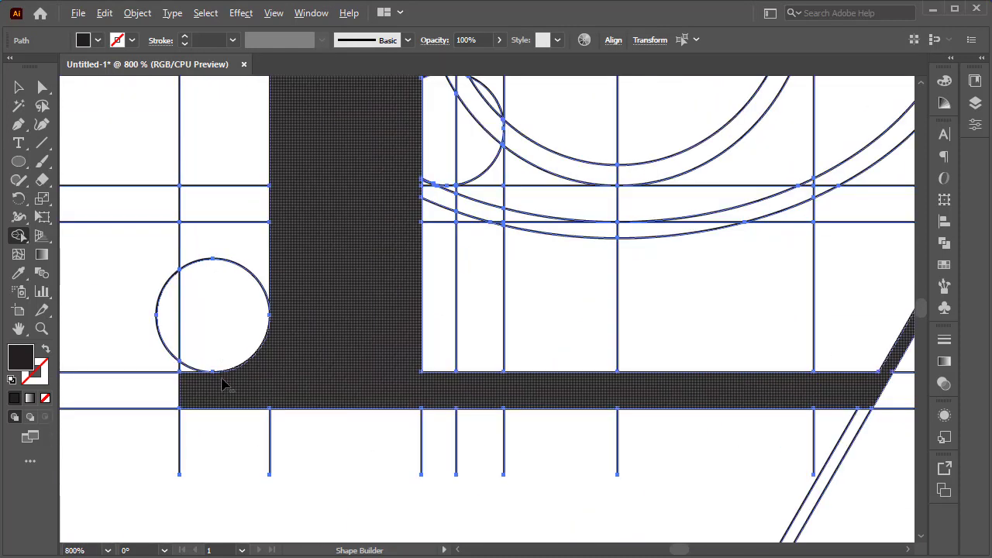
scroll(362, 308, "up", 10)
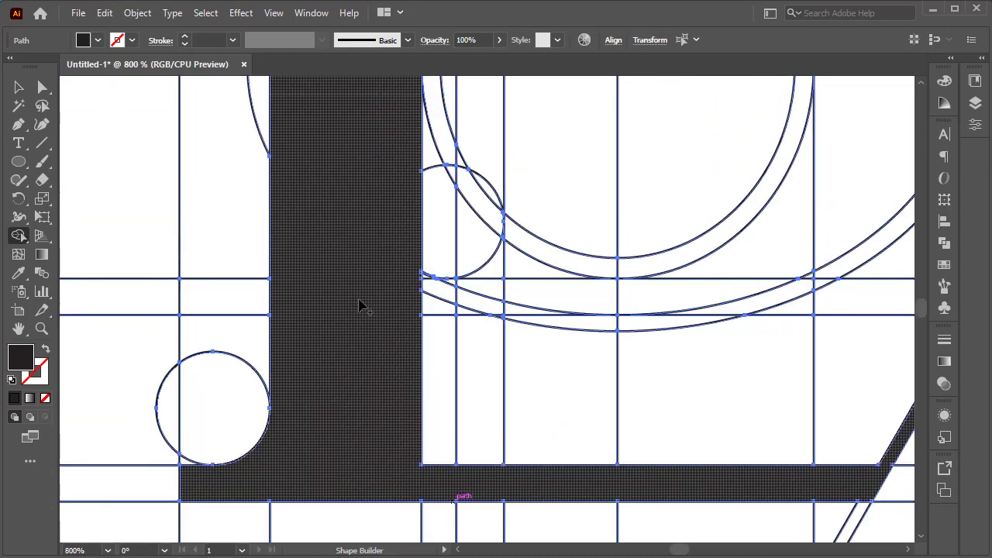
scroll(357, 302, "up", 8)
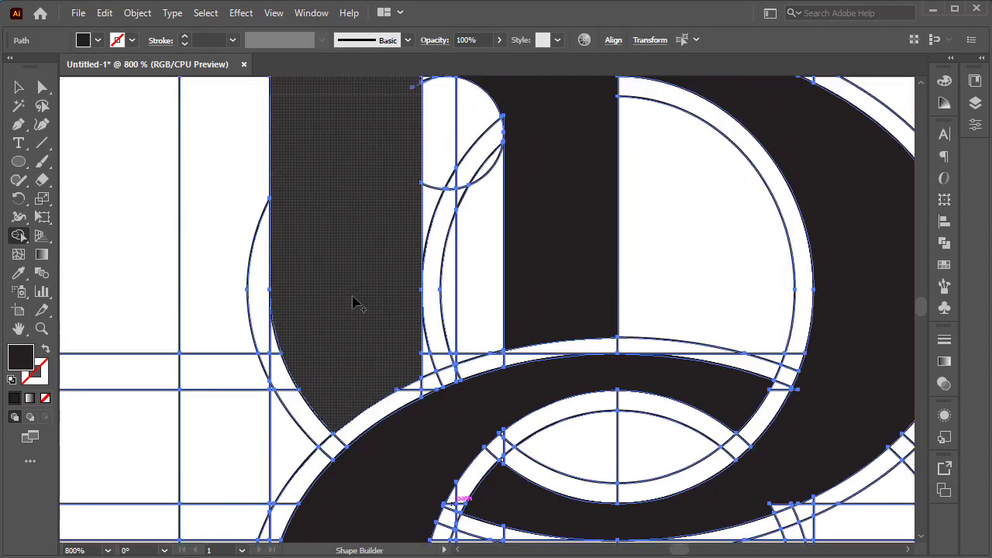
scroll(402, 383, "up", 3)
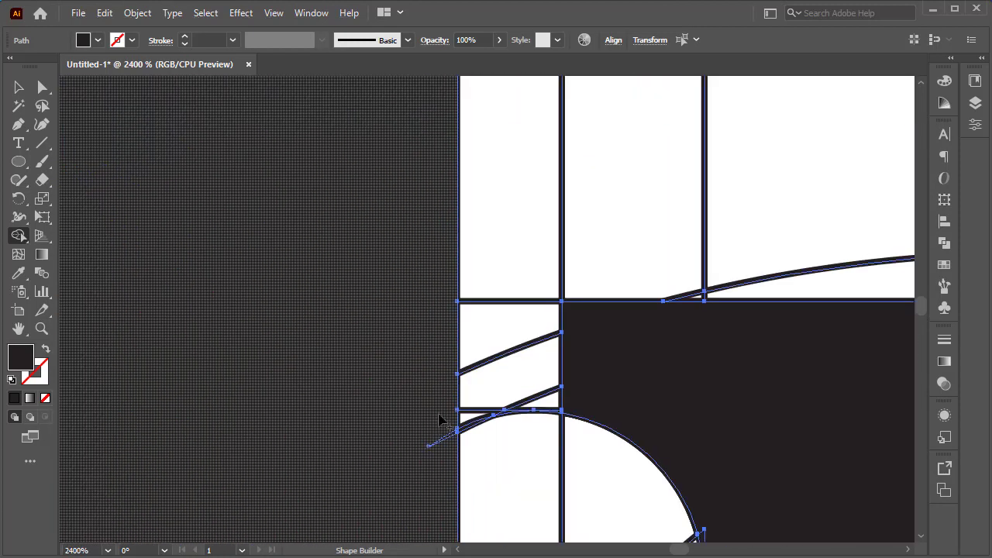
scroll(441, 417, "down", 4)
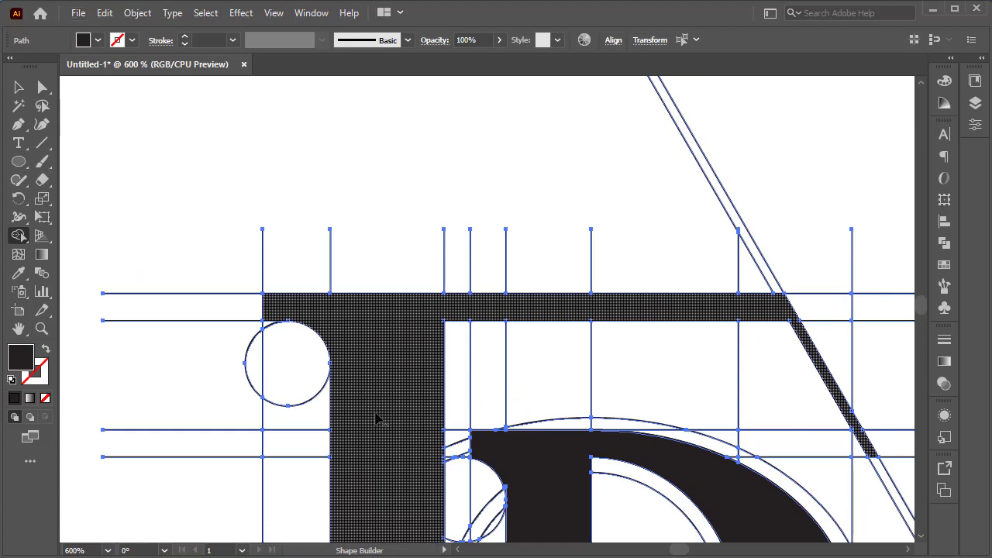
- Merge the leftover sliver at the inner edge of the P's bowl, beside the curved arm's end, into the bowl
scroll(380, 416, "up", 2)
left_click_drag(412, 416, 348, 96)
left_click_drag(341, 245, 319, 148)
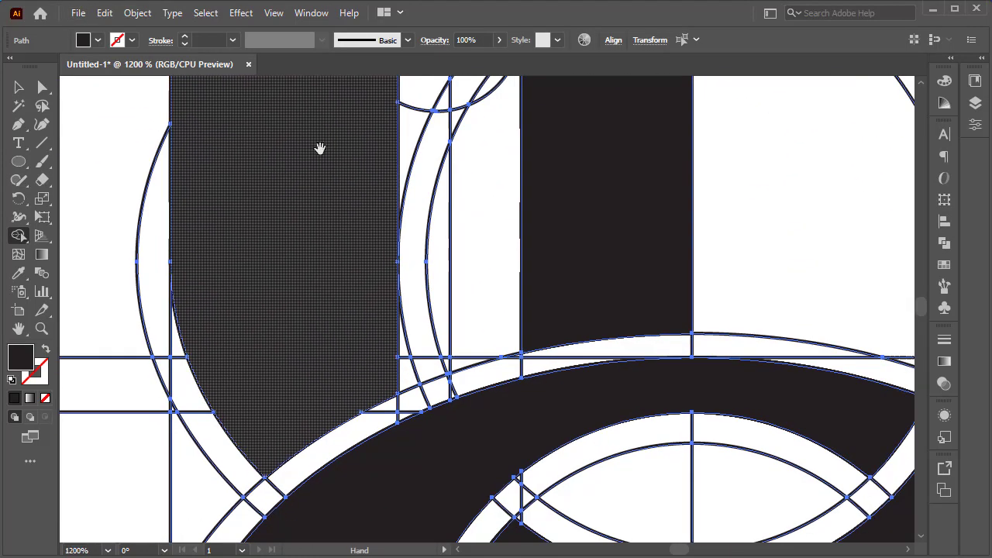
left_click_drag(545, 182, 127, 170)
left_click_drag(522, 418, 397, 308)
left_click(378, 306)
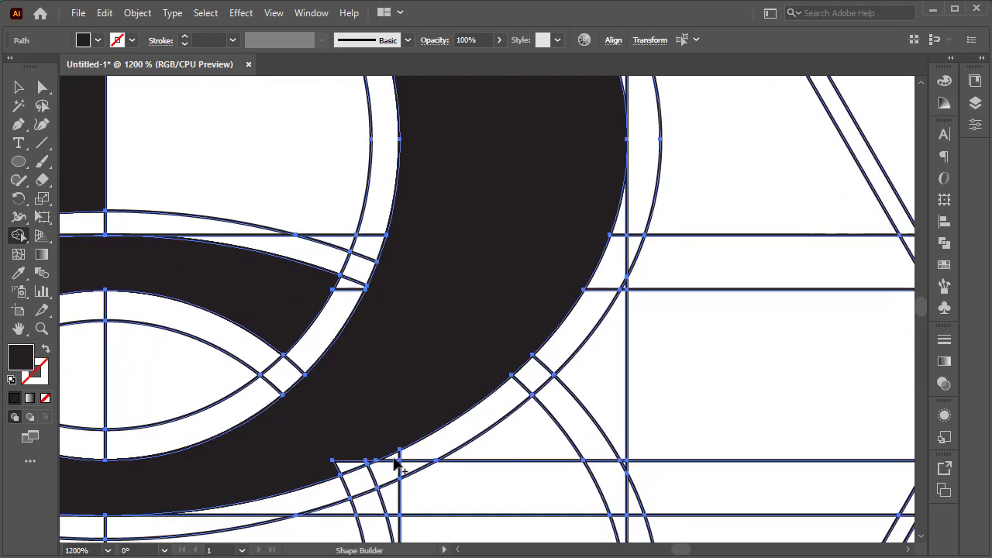
key("ctrl+minus")
key("ctrl+minus")
key("ctrl+minus")
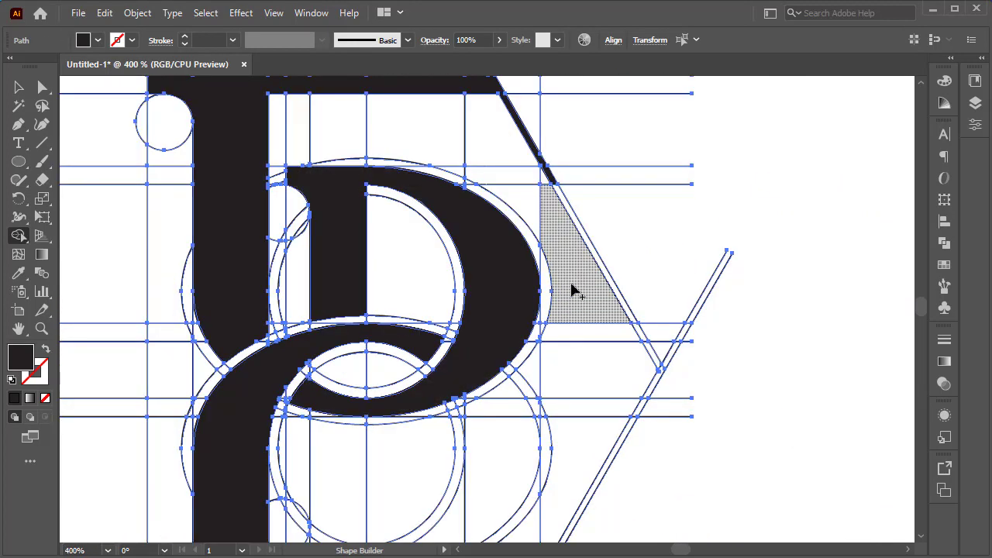
- Merge the lower bowl's regions with its inner stem and curved foot into one black shape, and deselect the artwork
scroll(532, 256, "down", 4)
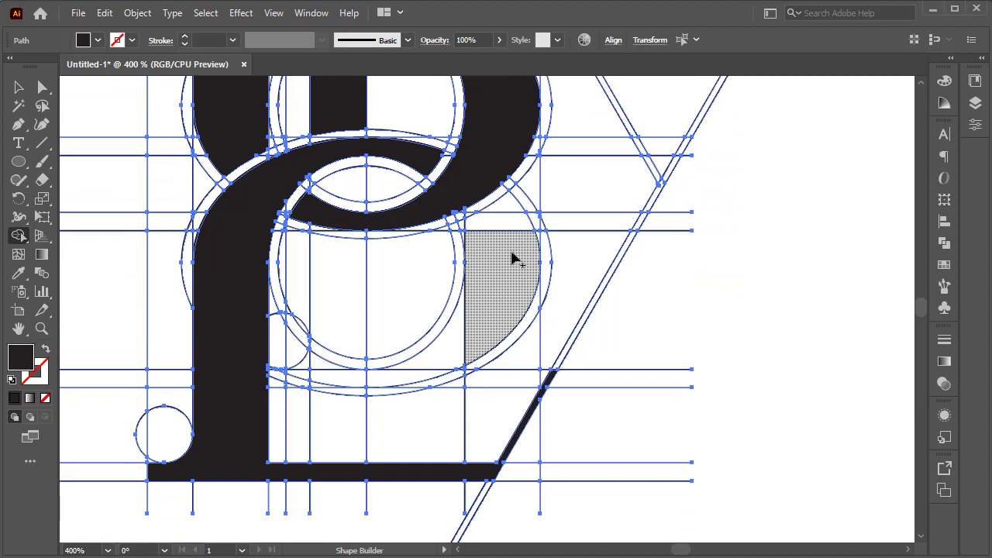
left_click_drag(505, 207, 504, 279)
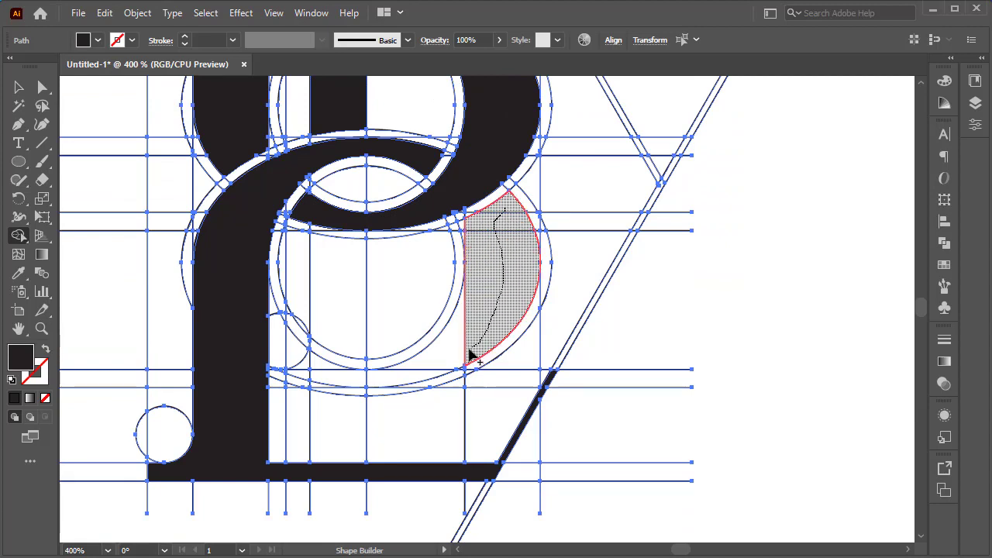
left_click_drag(470, 355, 425, 378)
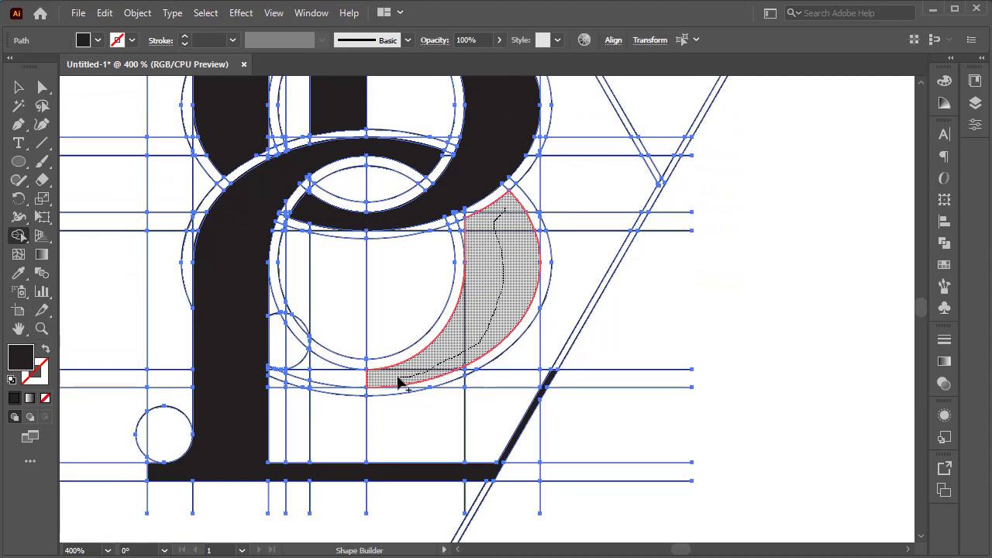
mouse_move(385, 383)
left_mouse_down()
mouse_move(299, 382)
mouse_move(324, 377)
mouse_move(350, 321)
mouse_move(345, 350)
left_mouse_up()
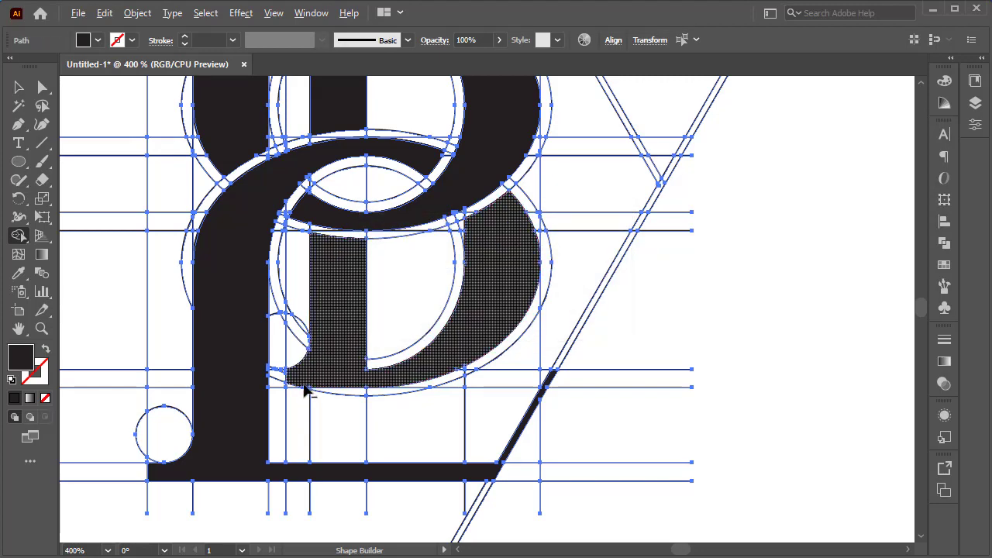
scroll(306, 386, "up", 2)
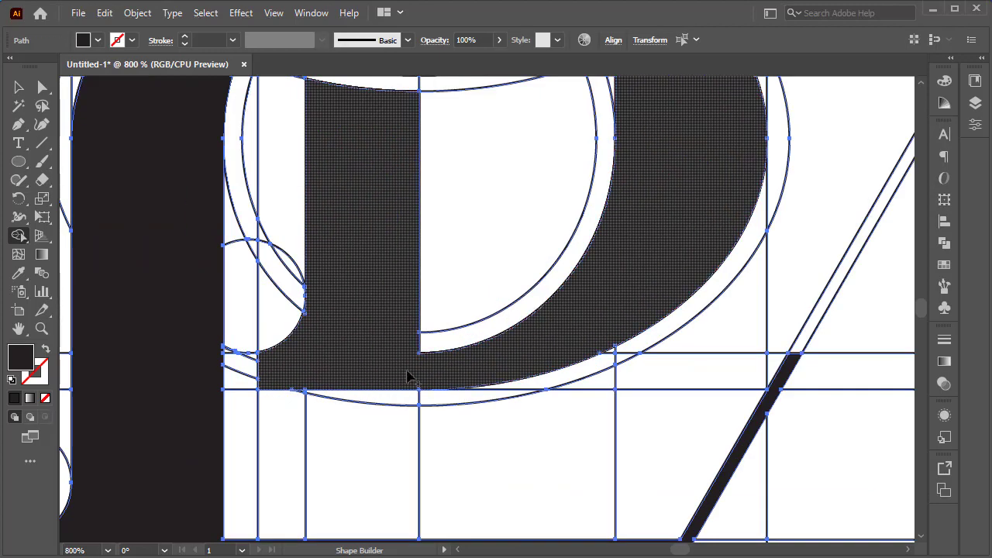
scroll(434, 376, "down", 3)
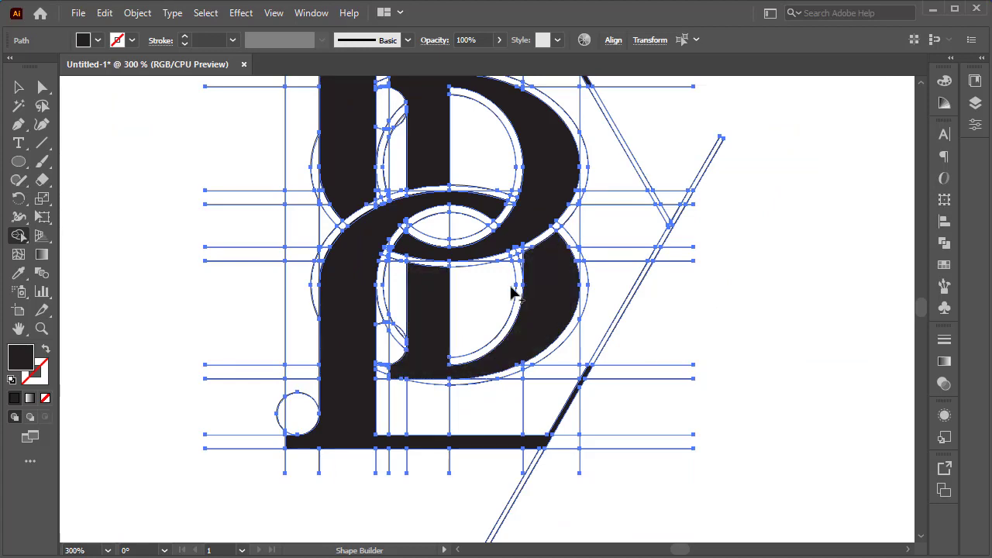
scroll(574, 310, "up", 2)
scroll(611, 326, "up", 2)
left_click(19, 87)
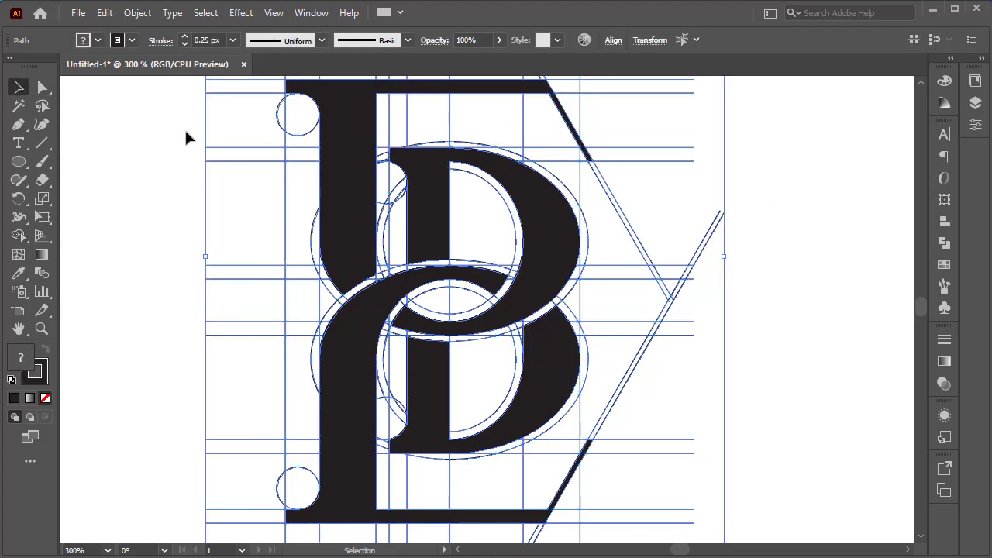
left_click(795, 209)
scroll(786, 209, "up", 2)
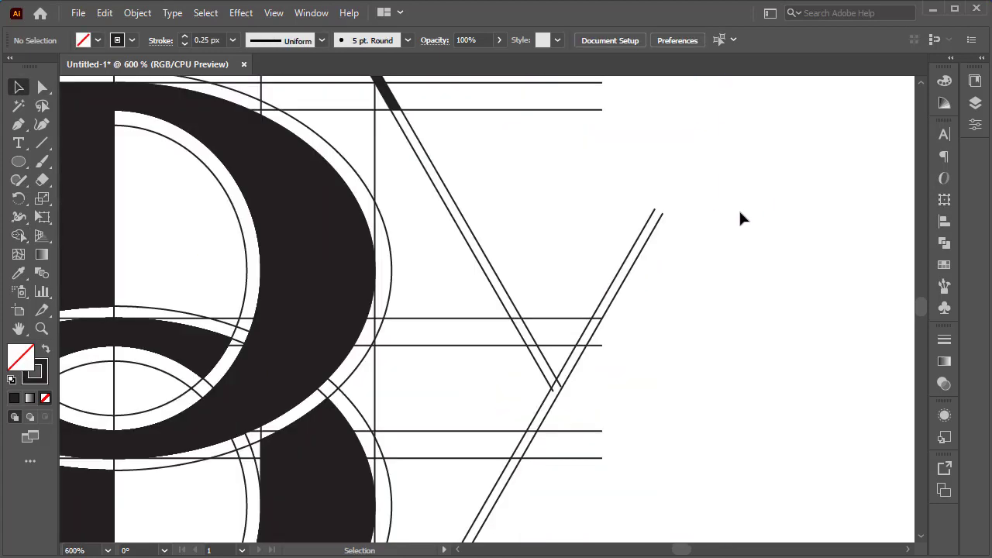
scroll(737, 210, "down", 2)
scroll(702, 190, "up", 5)
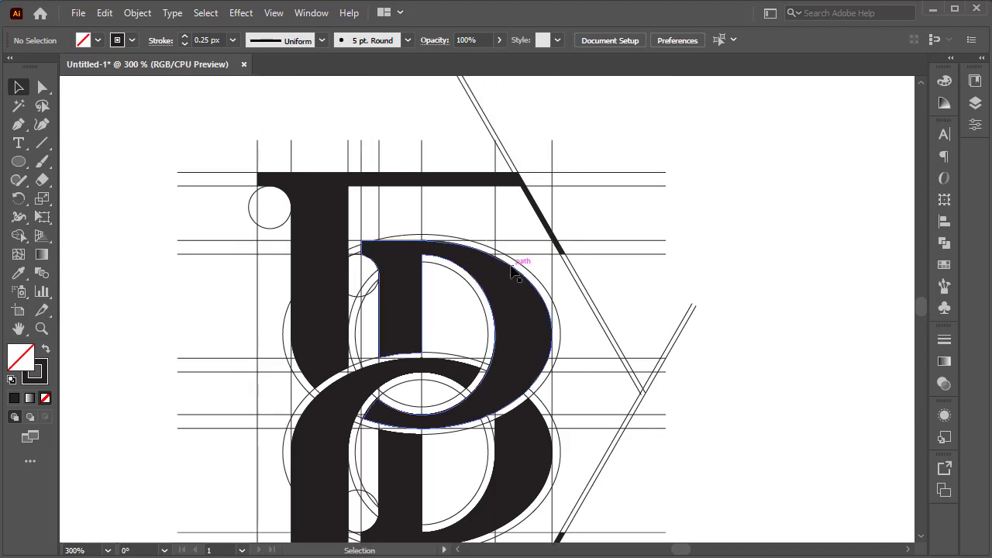
left_click(521, 268)
left_click_drag(521, 267, 511, 224)
key("ctrl+z")
left_click(656, 199)
left_click(522, 267)
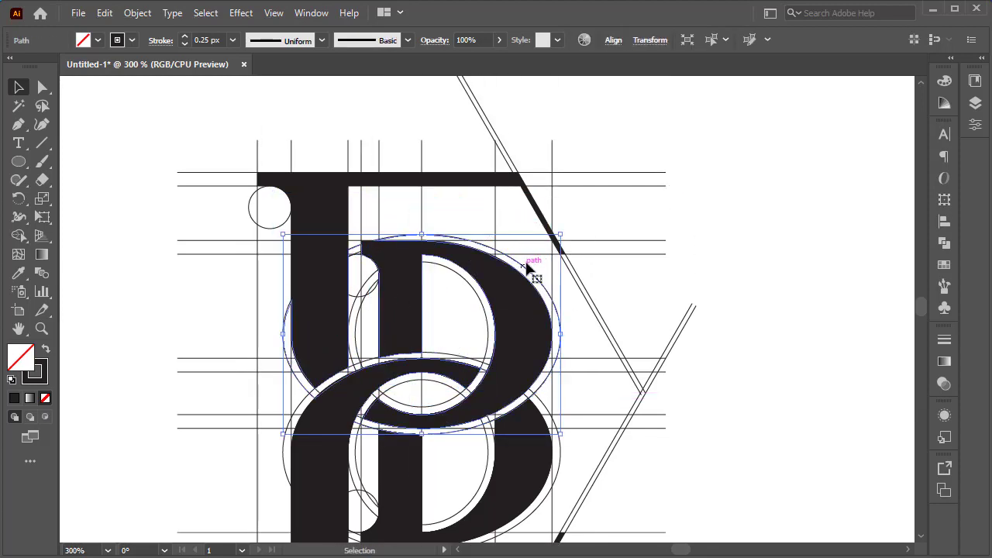
left_click(507, 222)
- Draw an unfilled ellipse over the upper bowl and move it up against the top bar's underside and the slanted stroke
left_click(19, 163)
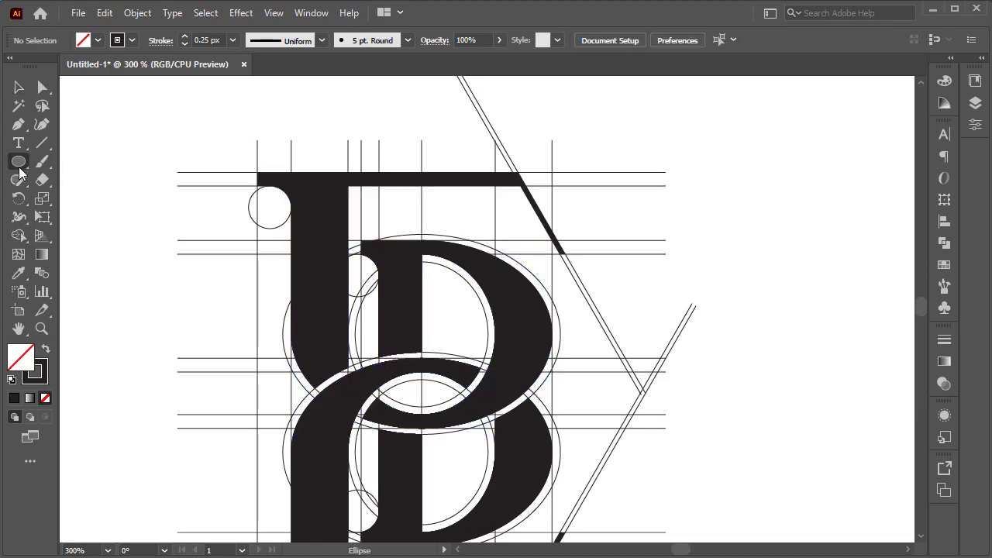
left_click_drag(357, 222, 568, 375)
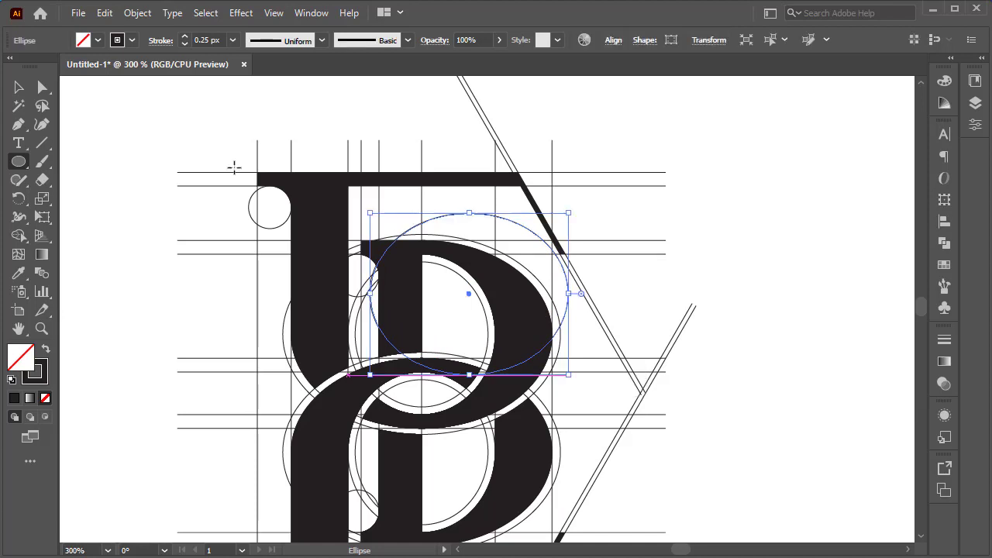
left_click(19, 87)
scroll(411, 186, "up", 1)
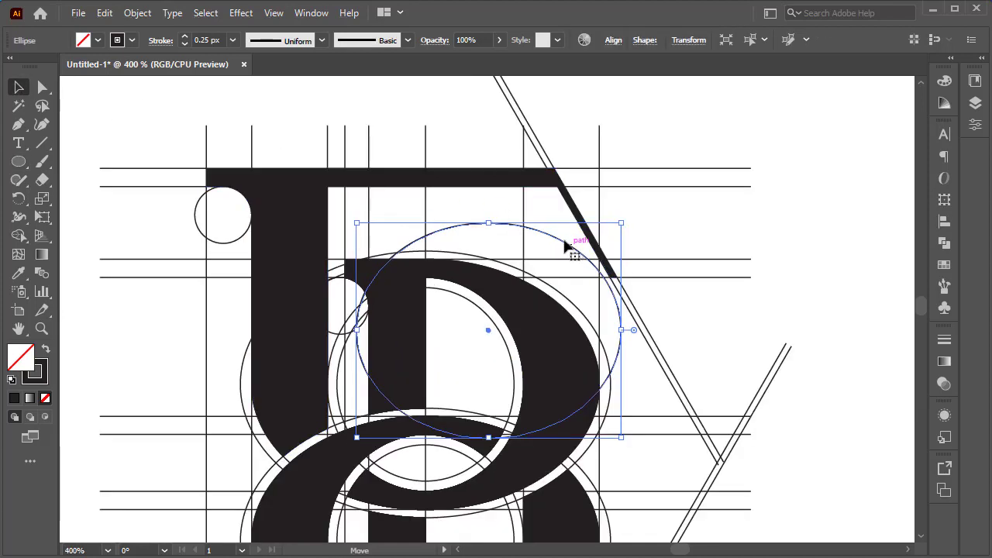
left_click_drag(566, 245, 570, 201)
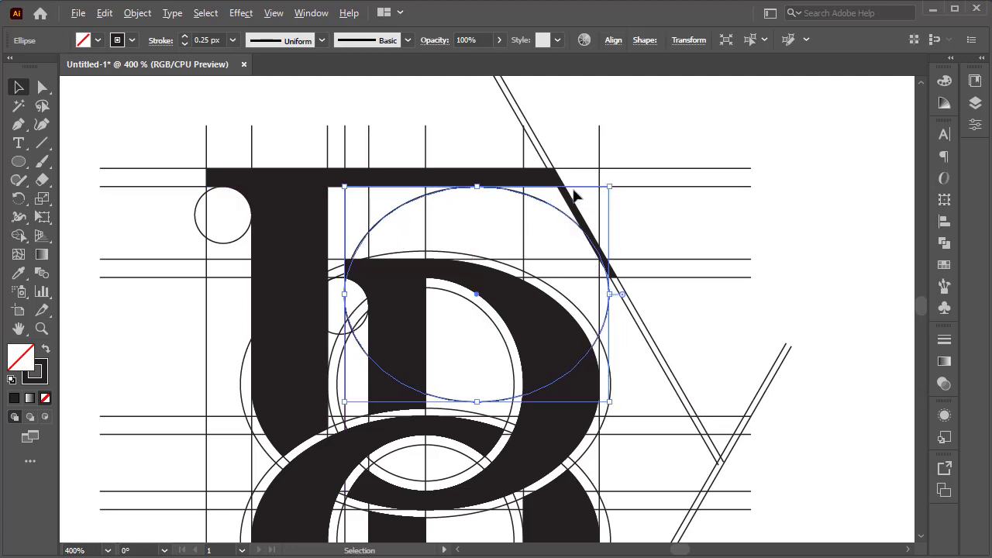
- Fine-tune the new ellipse in outline view so it meets the top bar's lower edge and the inner slanted line
scroll(572, 195, "up", 3)
left_click(274, 13)
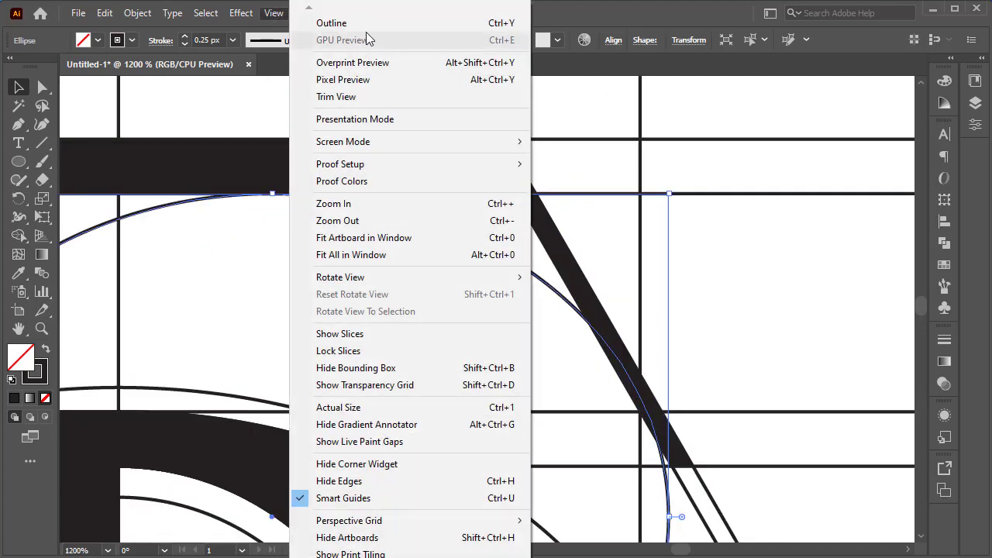
left_click(364, 22)
scroll(436, 200, "up", 1)
left_click_drag(665, 404, 655, 412)
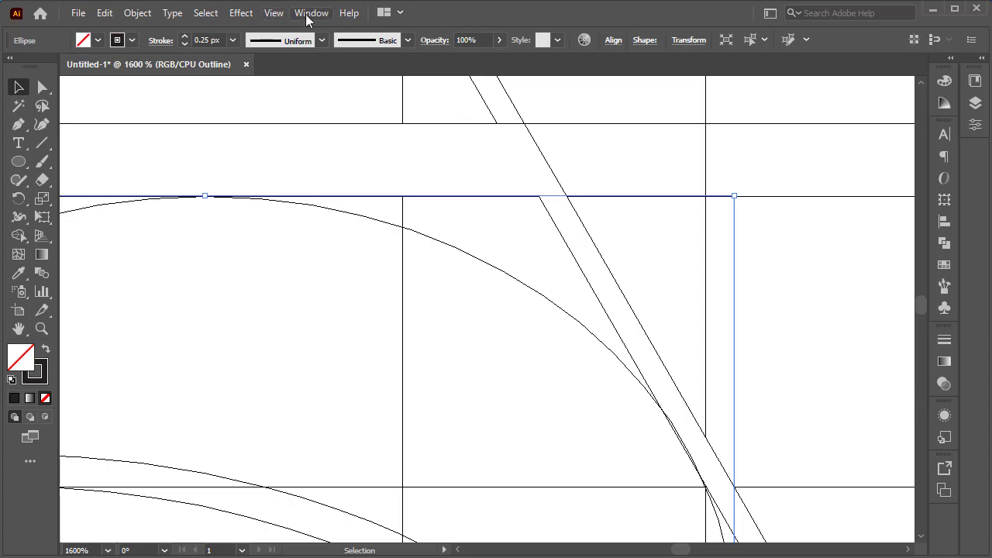
left_click(273, 13)
left_click(333, 26)
- Duplicate the corner ellipse down to the inner corner between the bottom bar and the lower slanted stroke
scroll(527, 287, "down", 4)
scroll(527, 287, "down", 3)
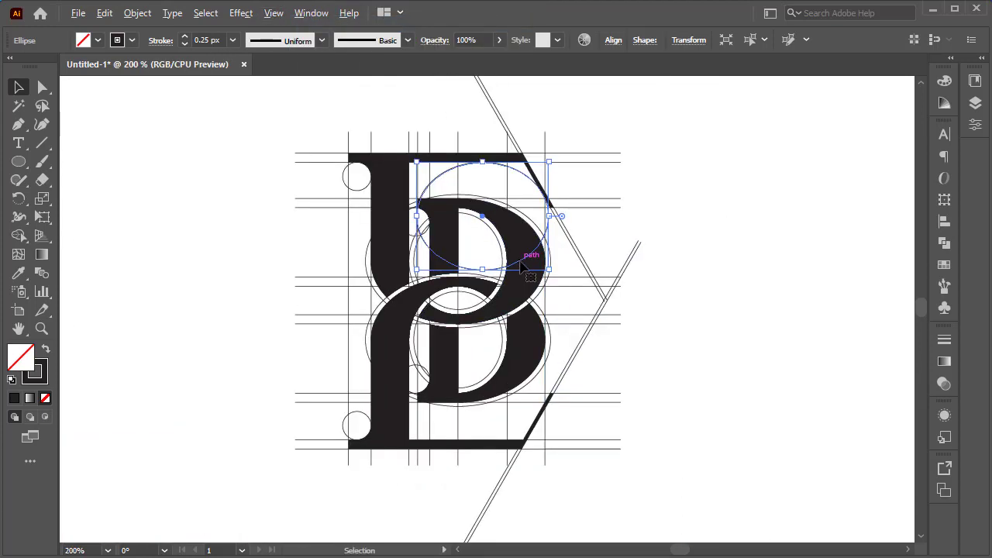
left_click_drag(521, 266, 520, 432)
scroll(521, 433, "up", 5)
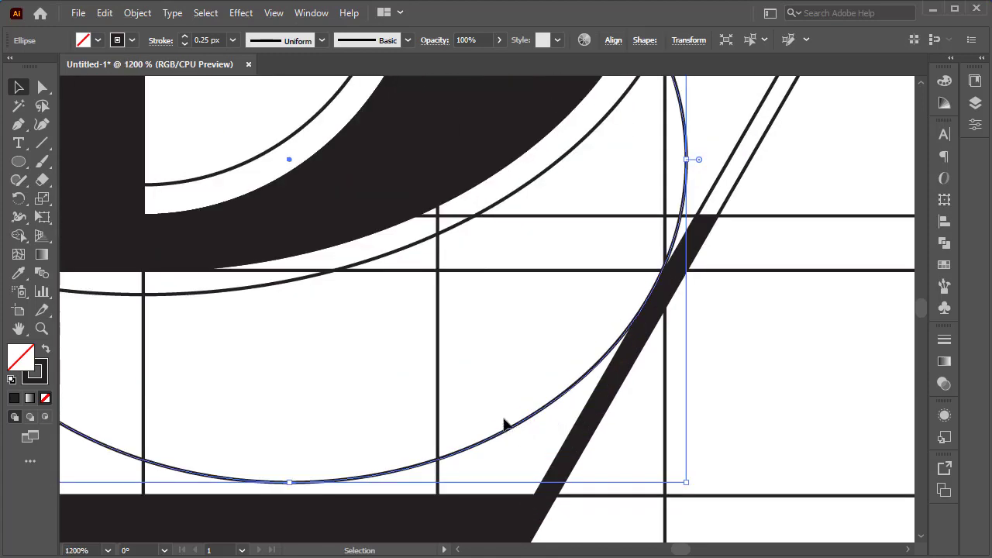
- Align the lower ellipse in outline view to touch the bottom bar's upper edge and the inner slanted line
key("ctrl+y")
scroll(327, 463, "down", 1)
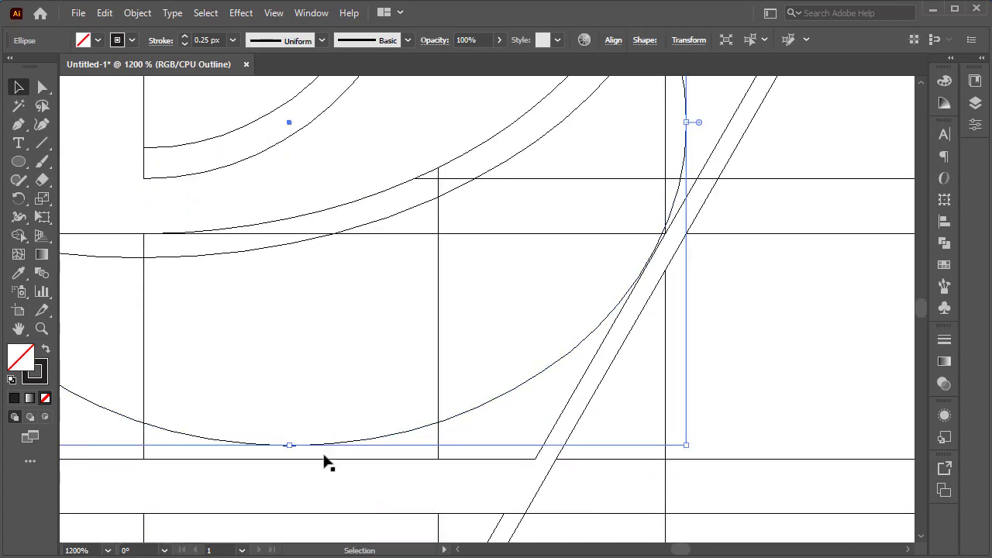
left_click_drag(331, 449, 322, 457)
left_click(416, 345)
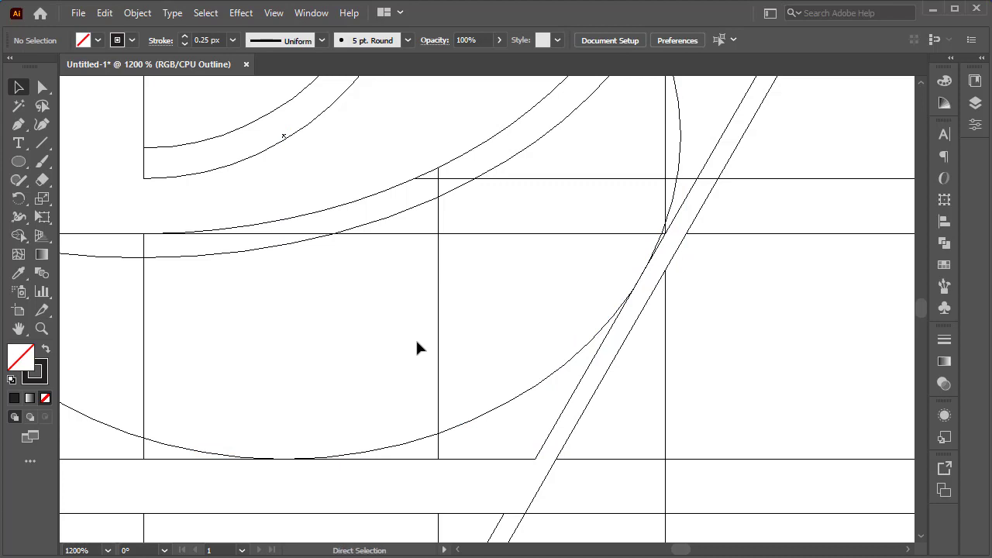
key("ctrl+y")
- Select the whole monogram construction and set Shape Builder to a black fill with no stroke
scroll(487, 359, "down", 5)
scroll(507, 347, "up", 2)
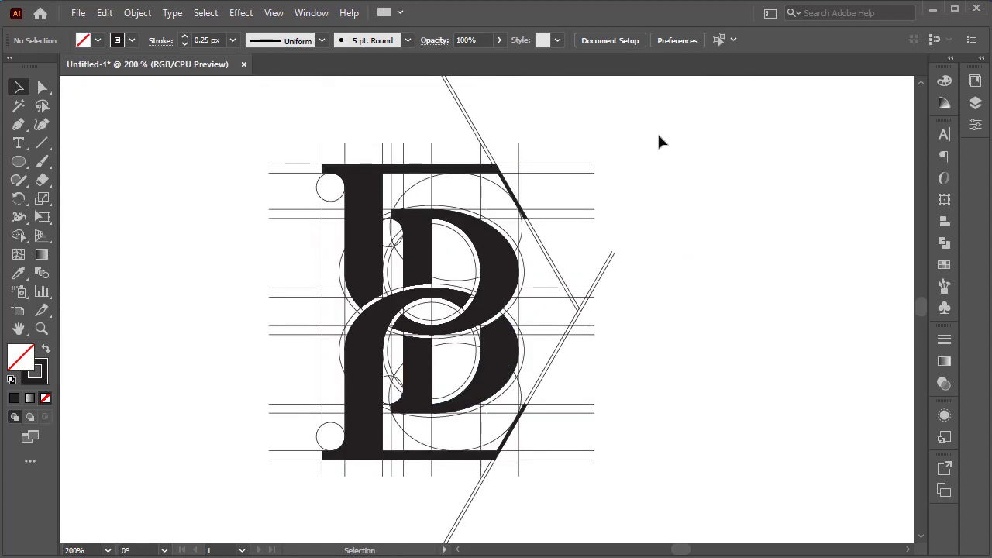
left_click_drag(673, 122, 237, 545)
left_click(19, 235)
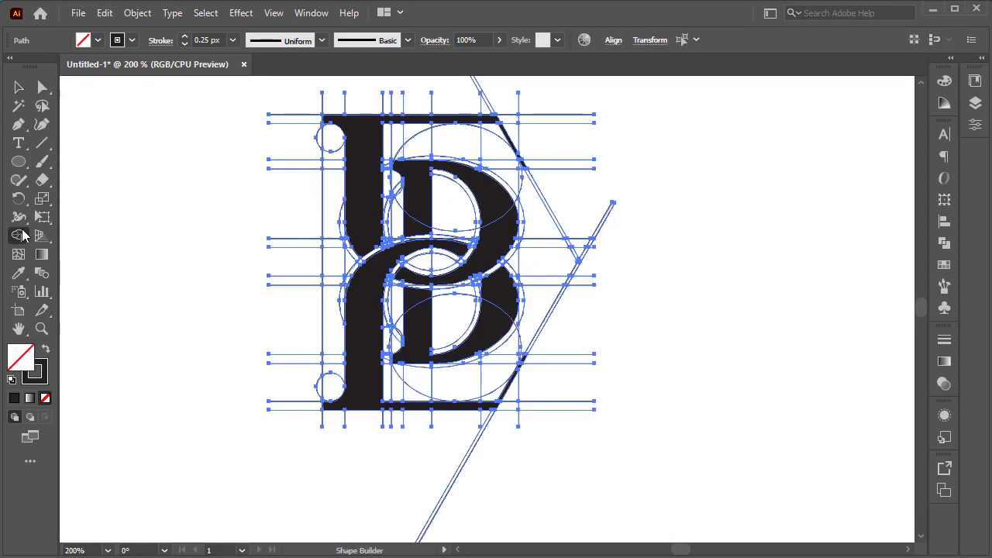
left_click(98, 41)
left_click(31, 67)
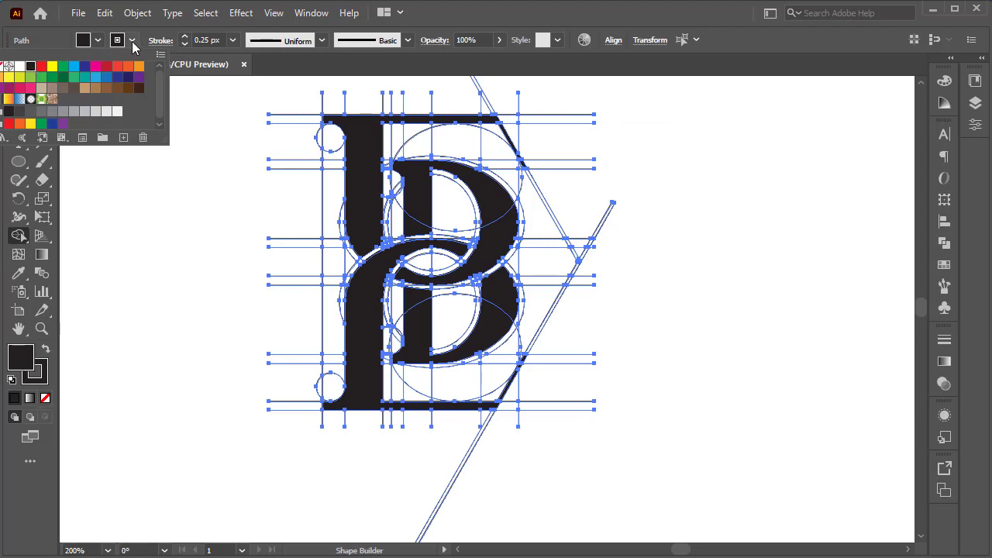
left_click(132, 40)
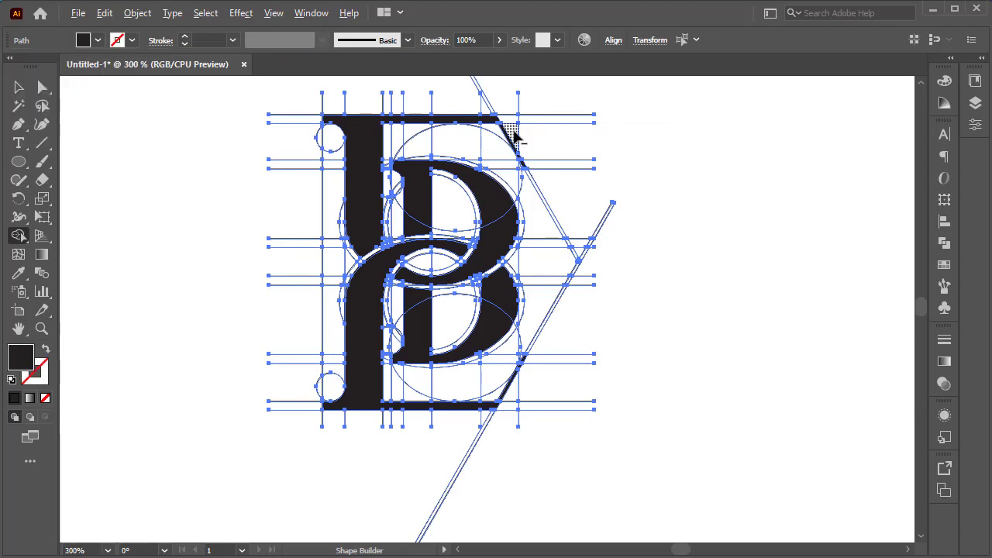
- Merge the wedges between the corner ellipses and the slanted strokes into the top and bottom arms, rounding both inner corners
scroll(514, 133, "up", 4)
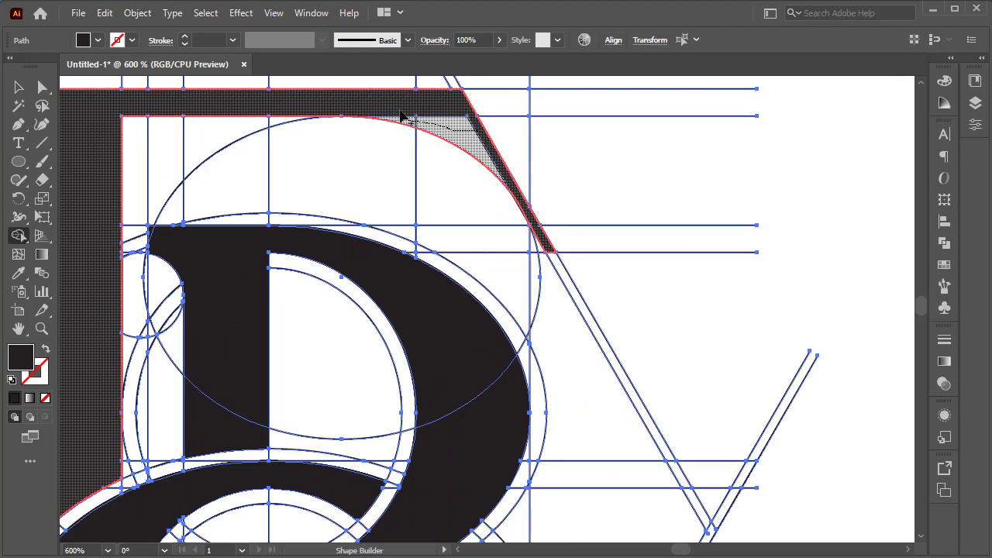
scroll(501, 271, "down", 3)
scroll(500, 294, "down", 3)
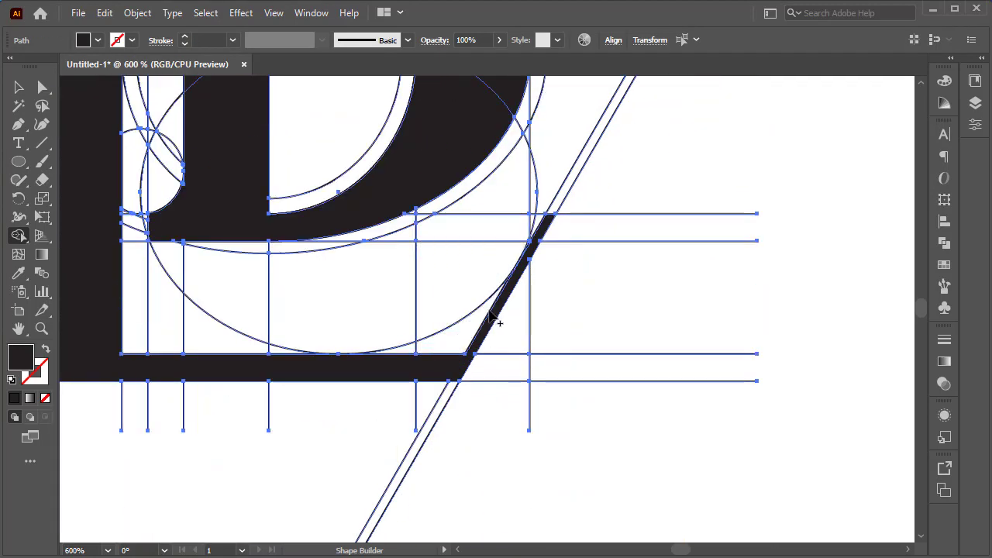
mouse_move(496, 326)
left_mouse_down()
mouse_move(403, 359)
mouse_move(437, 362)
left_mouse_up()
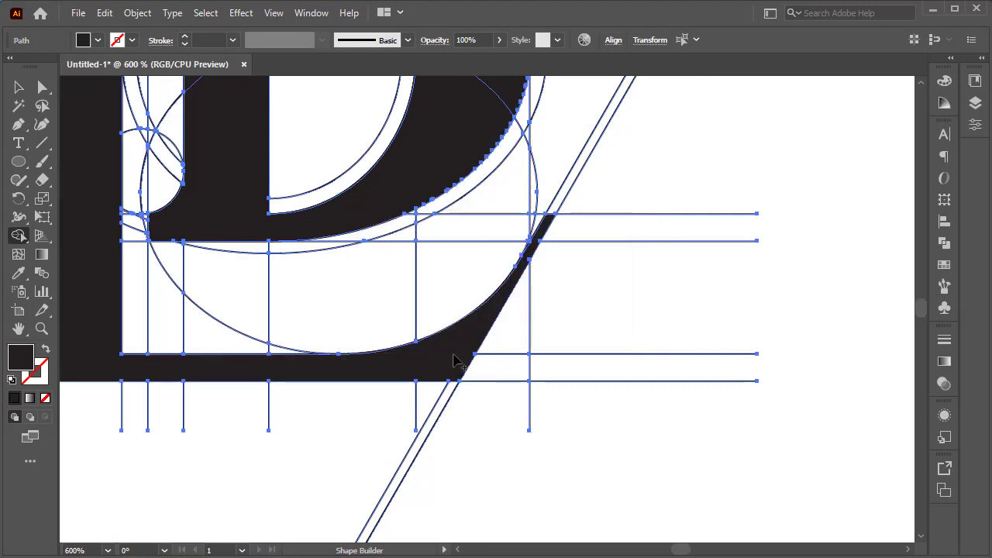
- Select all black-filled shapes with the Magic Wand and place a copy of the monogram beside the construction grid
scroll(457, 361, "down", 4)
scroll(457, 303, "up", 1)
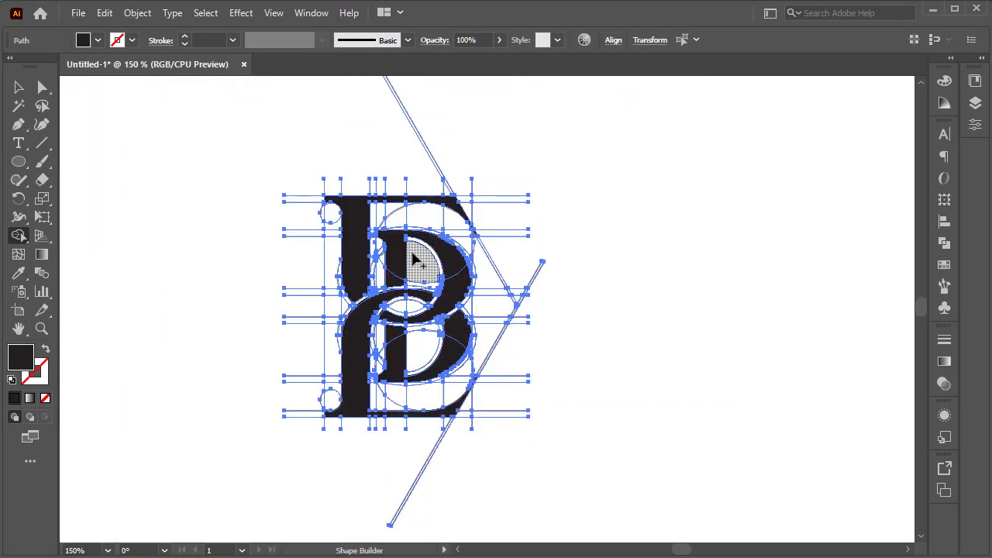
left_click(18, 106)
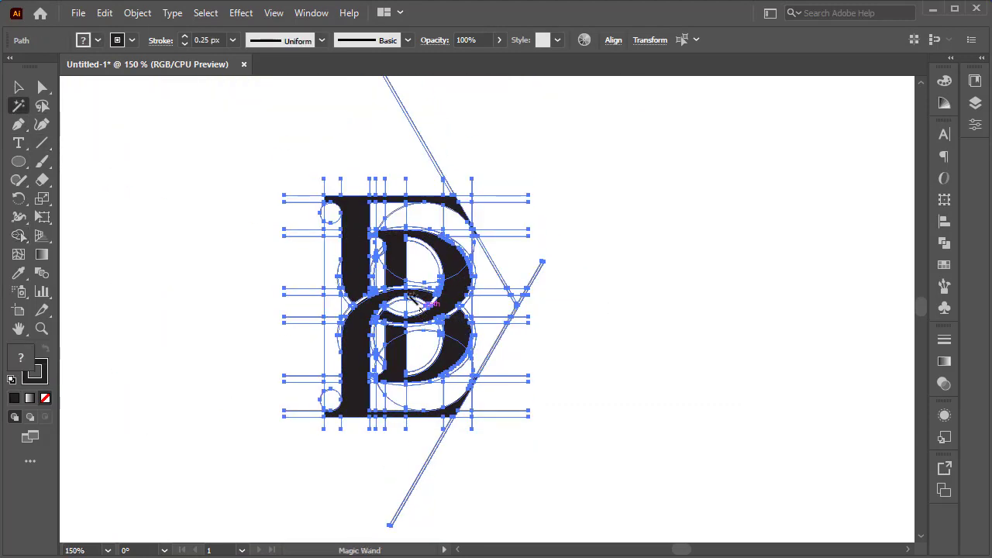
left_click(353, 252)
key("v")
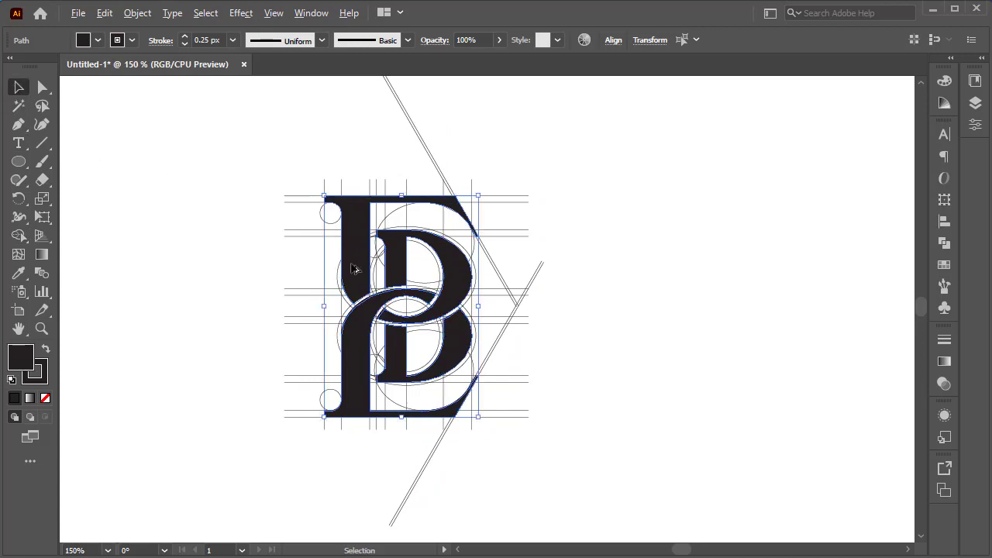
left_click_drag(354, 268, 650, 276)
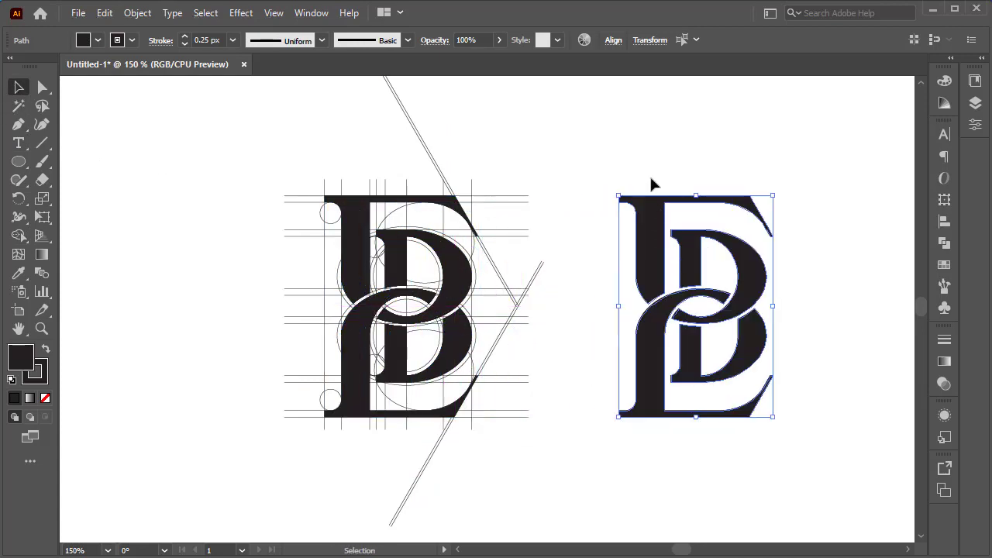
left_click(653, 186)
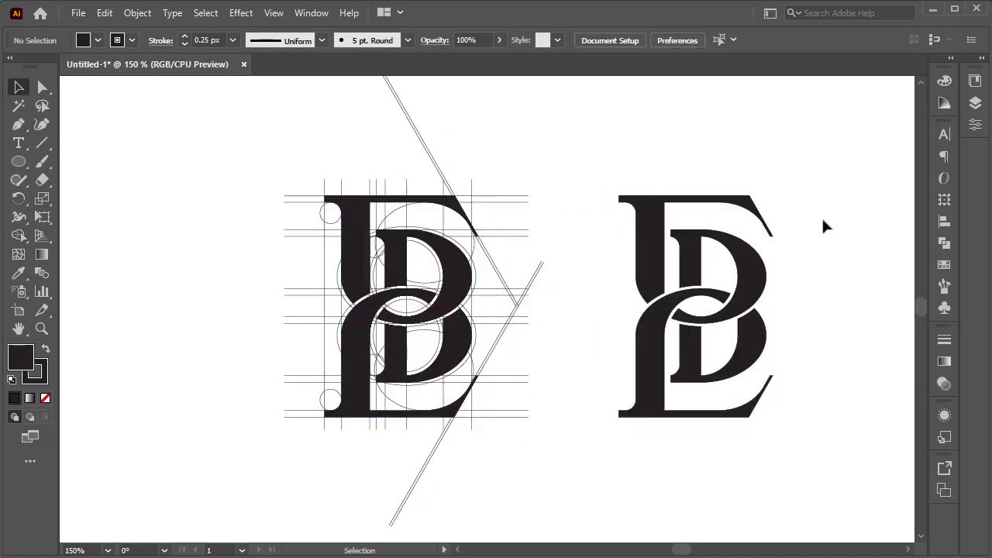